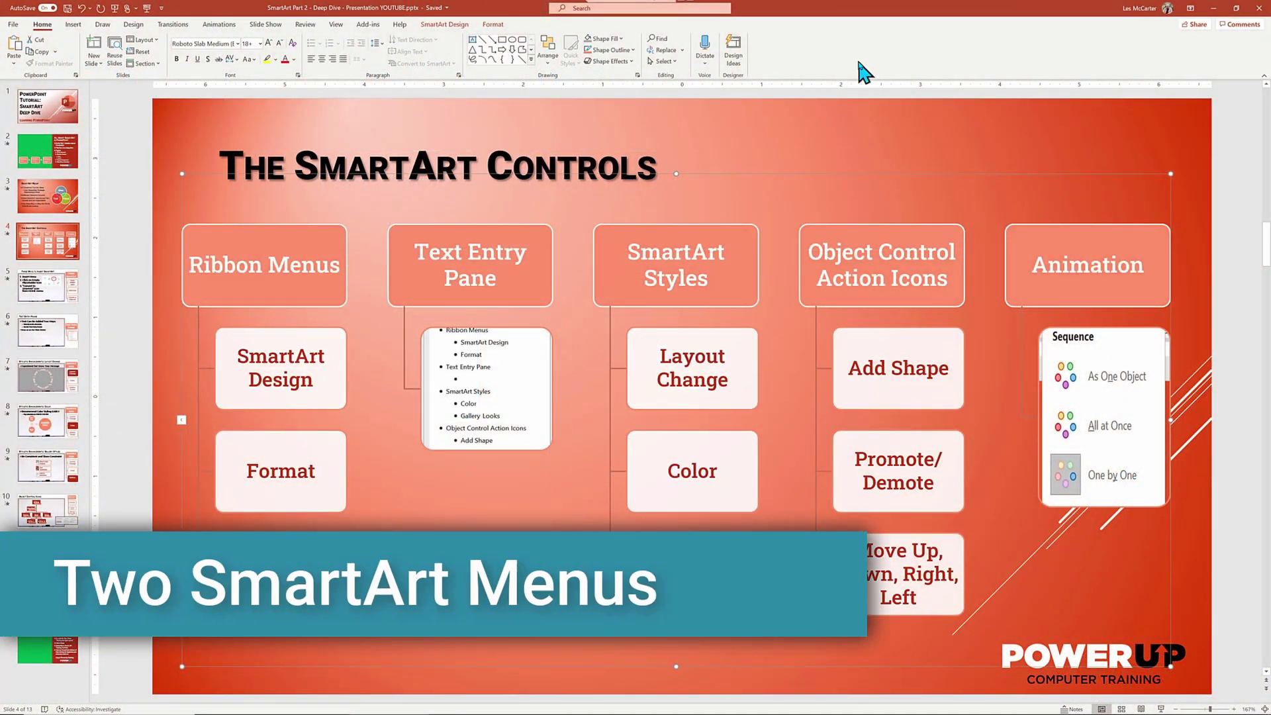
# Browse the SmartArt Design and Format ribbon options, then return to Home
pyautogui.click(457, 31)
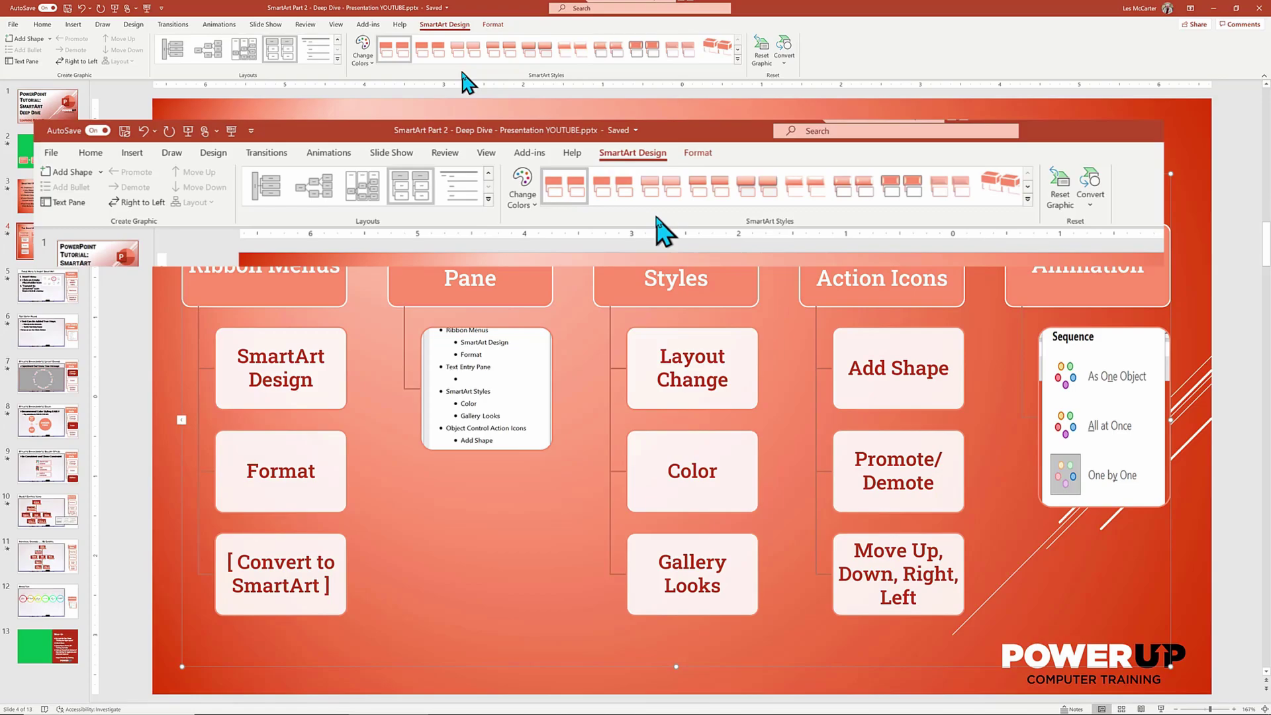
pyautogui.click(493, 28)
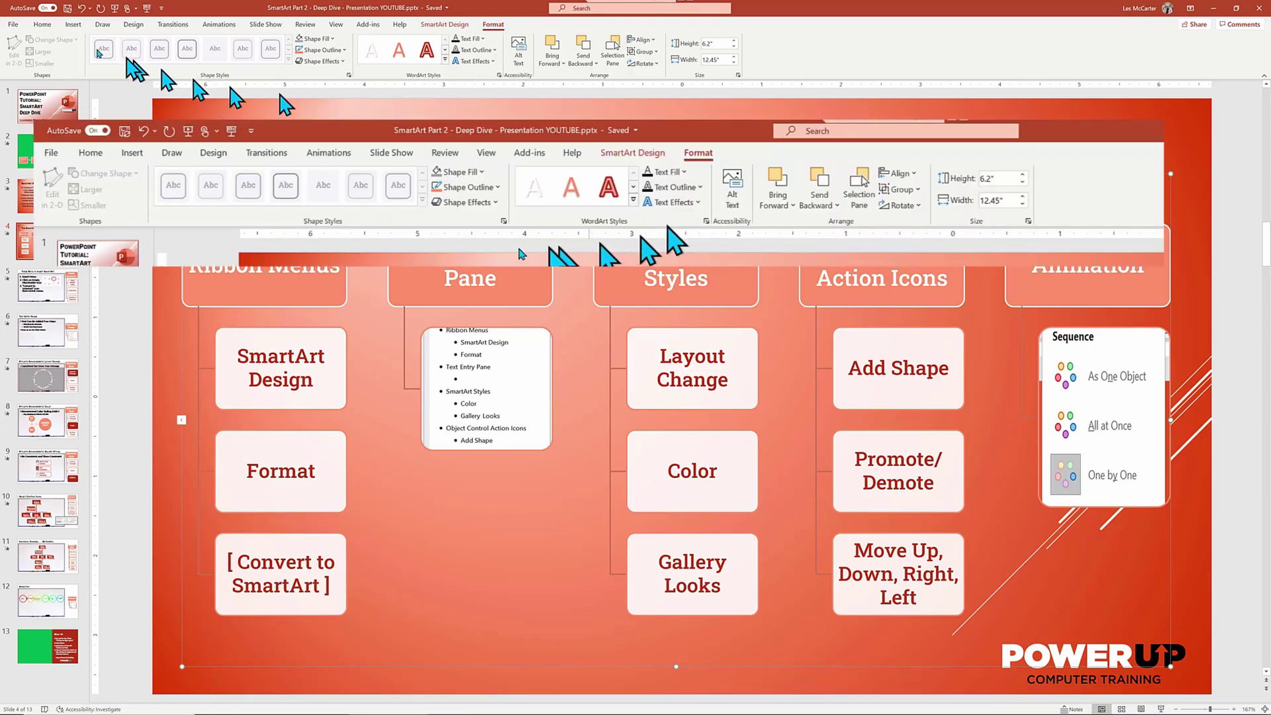
pyautogui.click(43, 25)
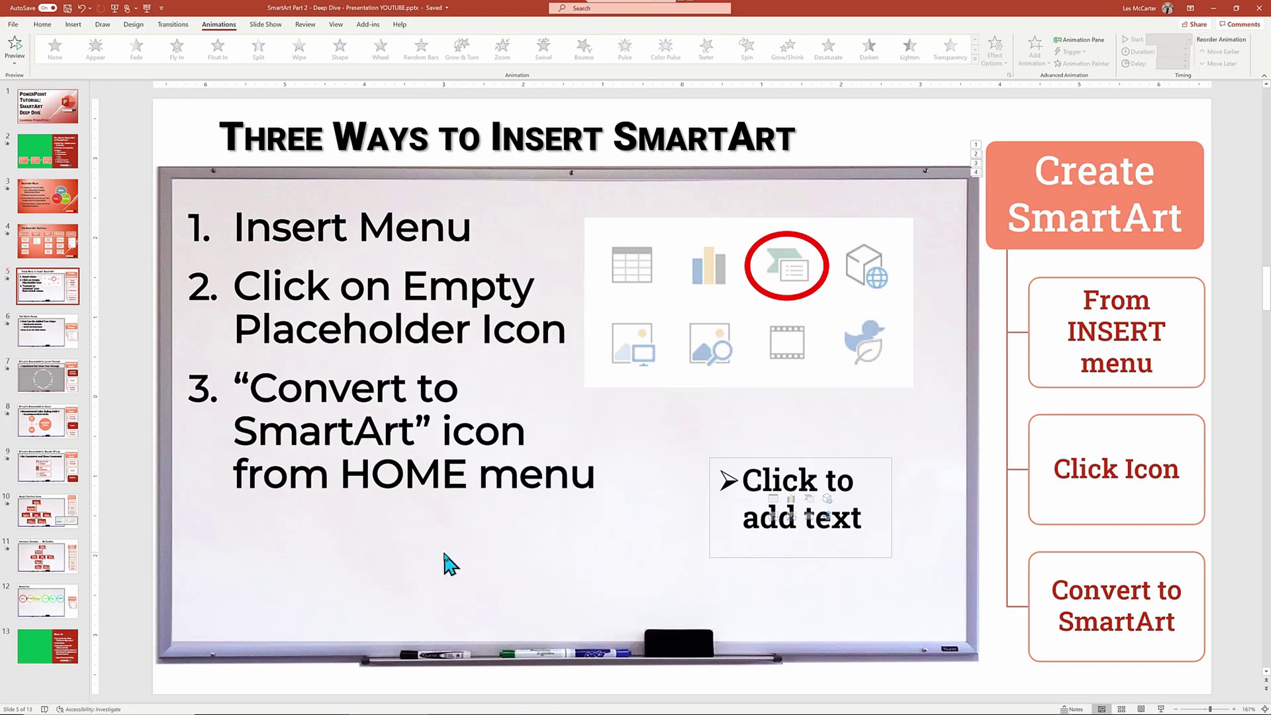
pyautogui.click(73, 27)
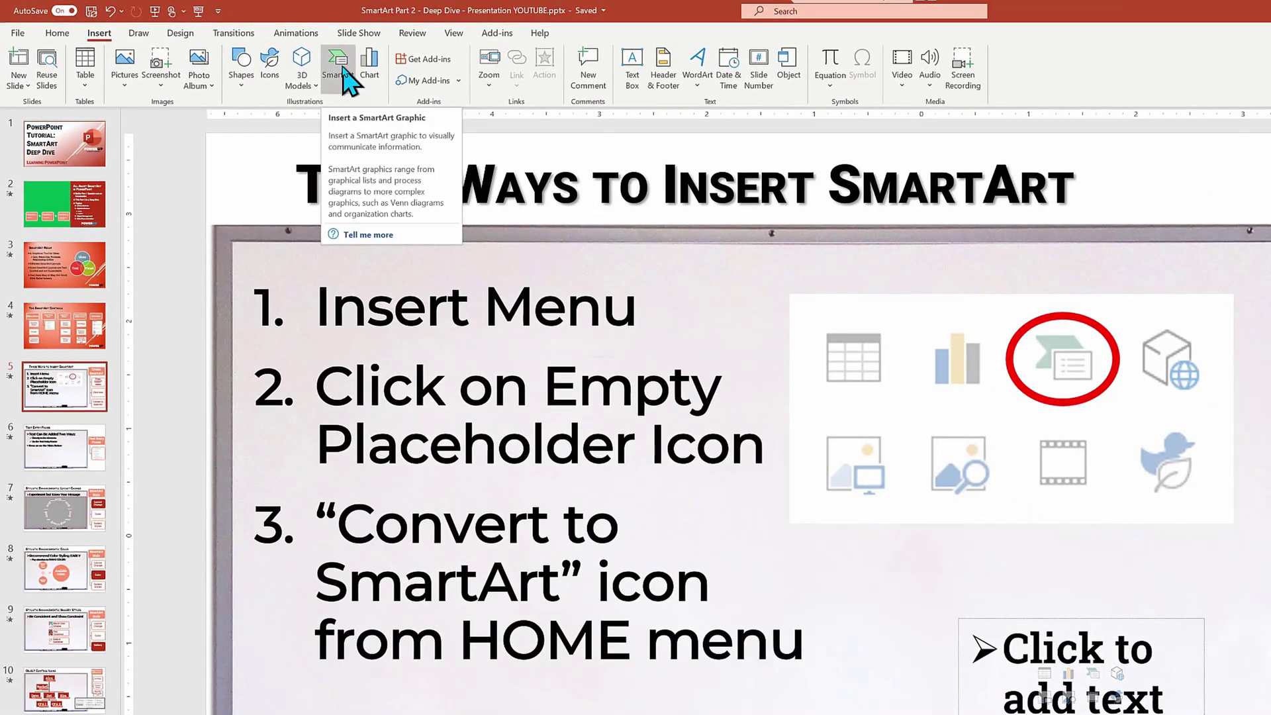
pyautogui.click(298, 58)
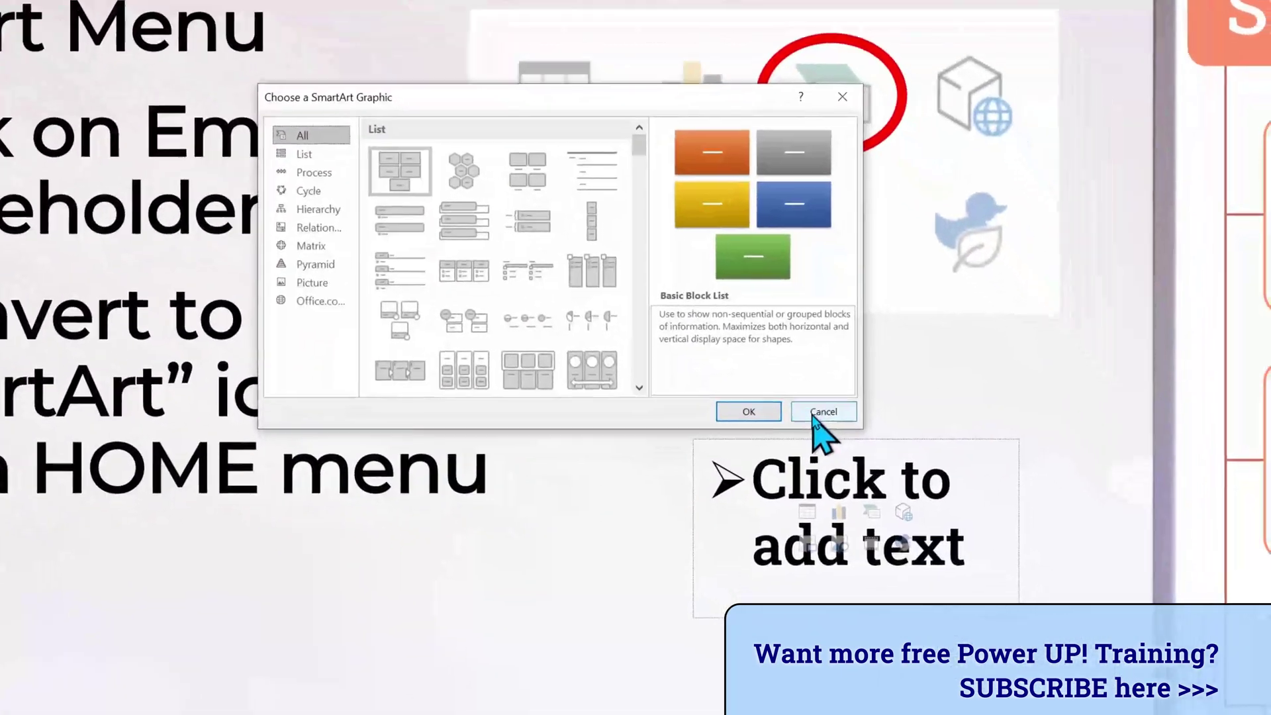
pyautogui.click(528, 171)
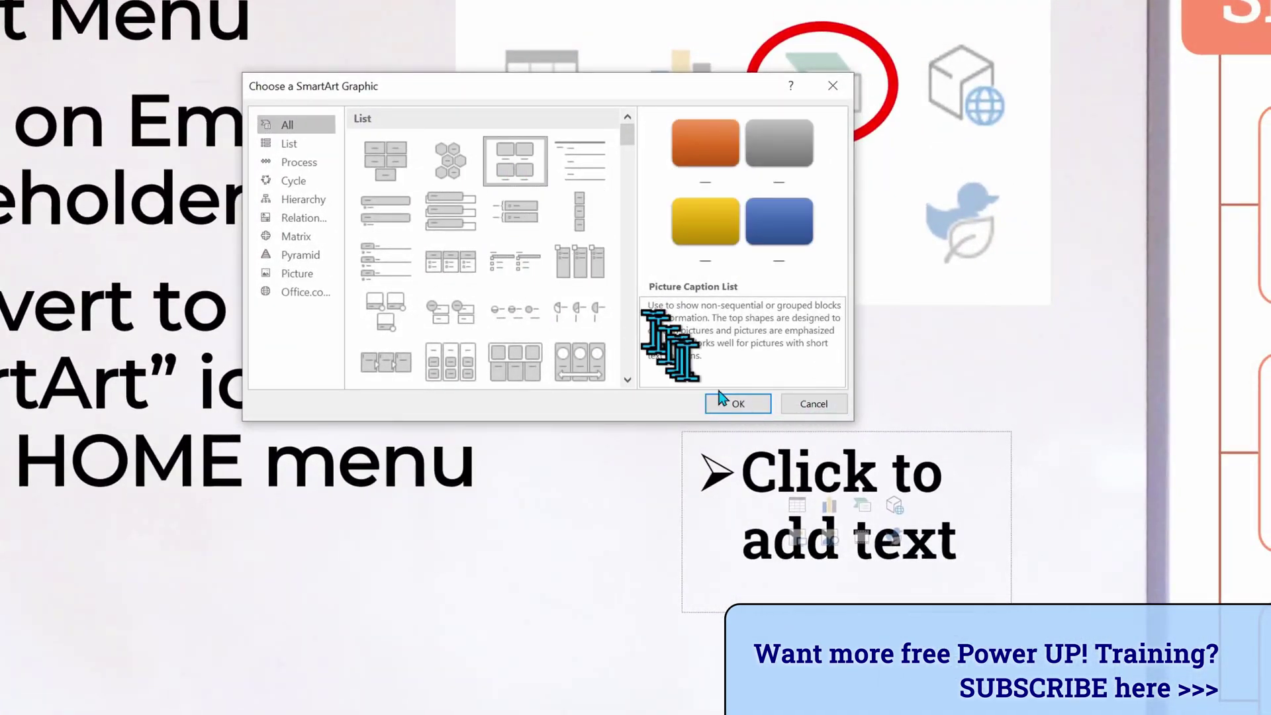
pyautogui.click(721, 398)
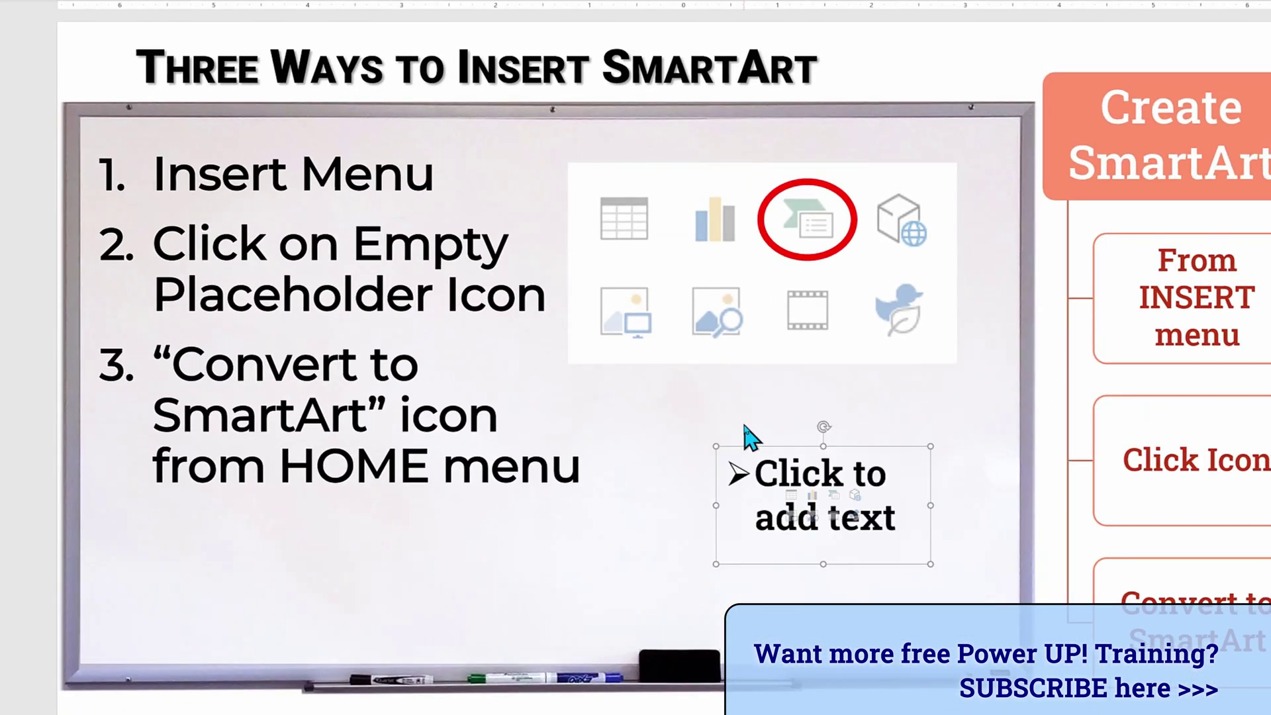
# Delete the empty 'Click to add text' placeholder
pyautogui.click(721, 406)
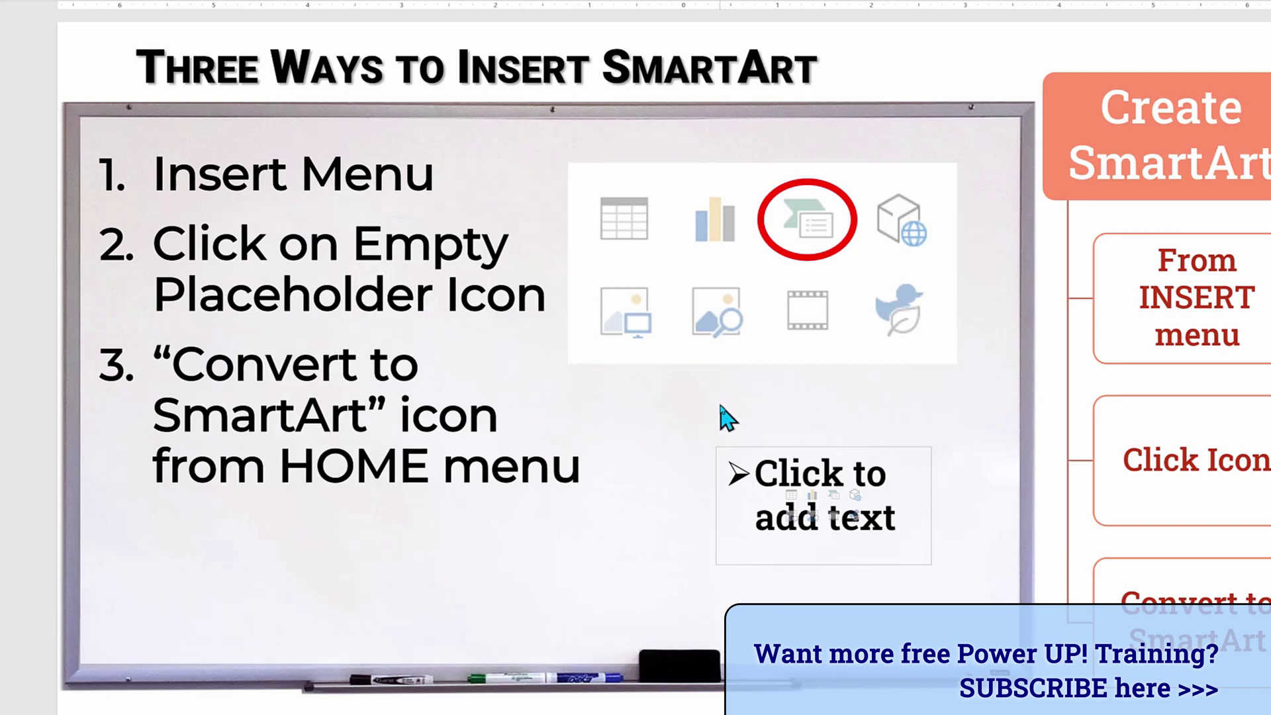
pyautogui.click(929, 450)
pyautogui.press('Delete')
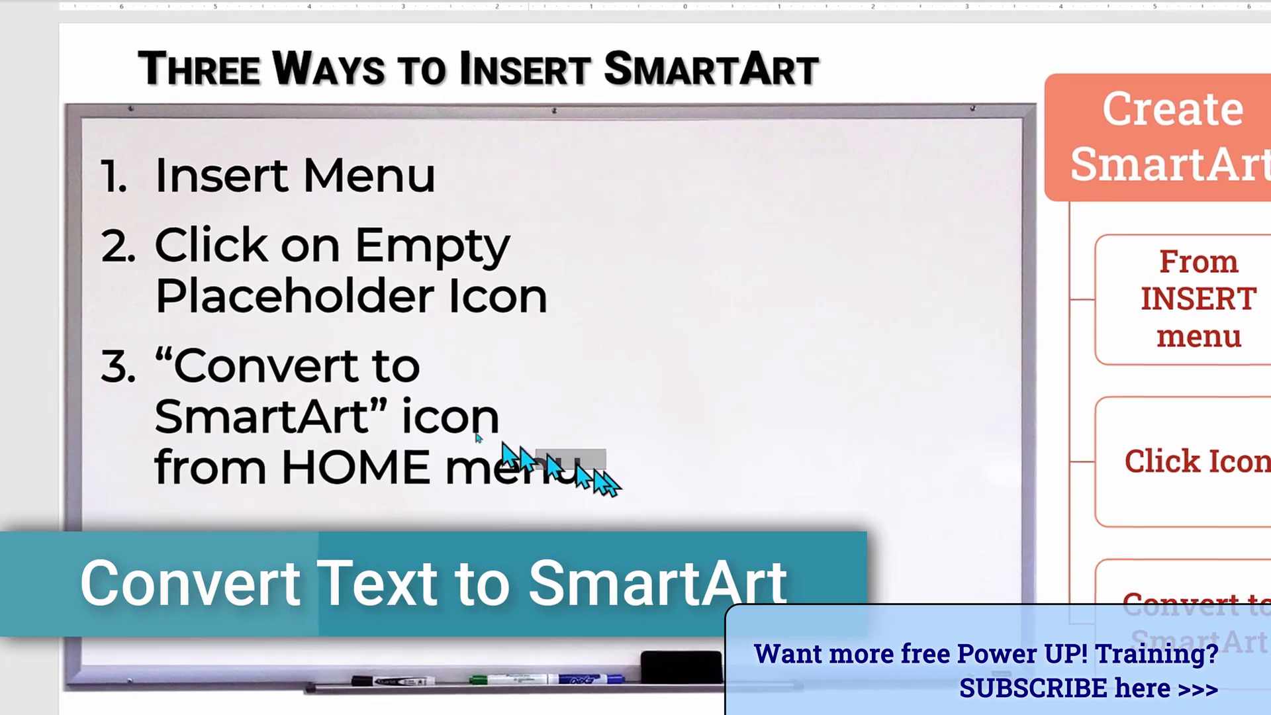
# Select the whole numbered list and bring up the Convert to SmartArt layouts
pyautogui.click(126, 165)
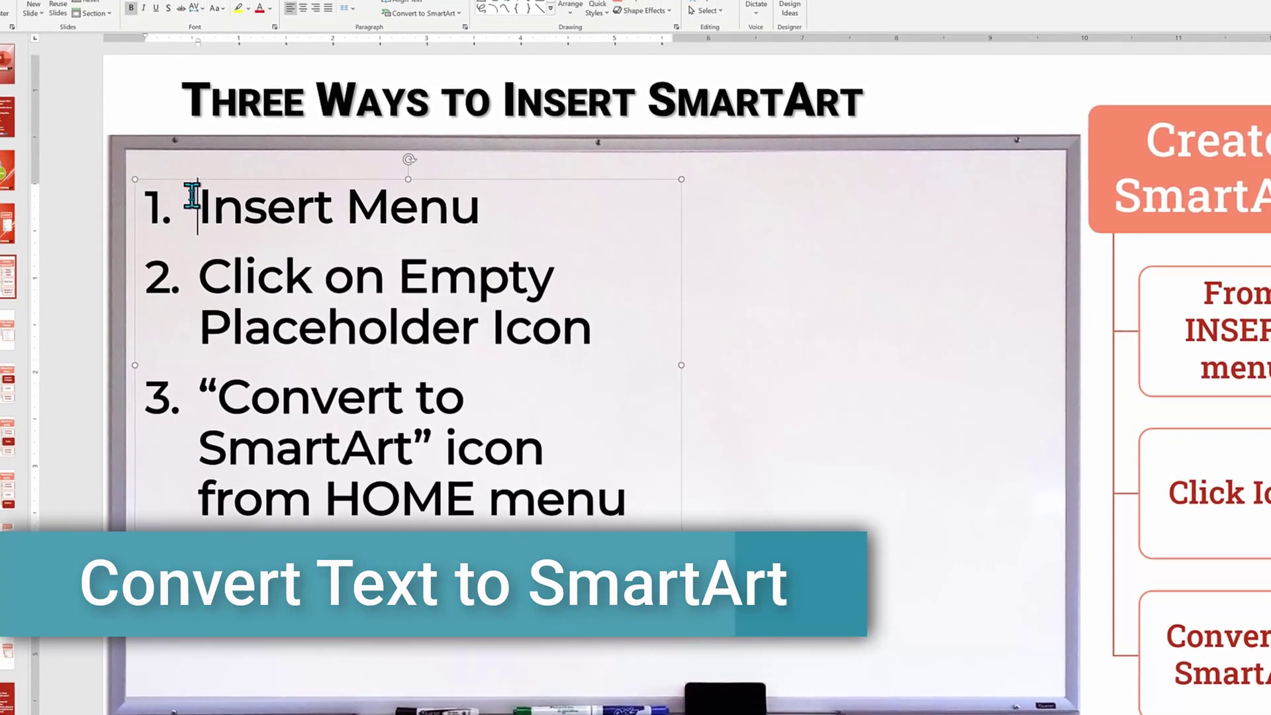
pyautogui.moveTo(192, 196); pyautogui.dragTo(639, 509)
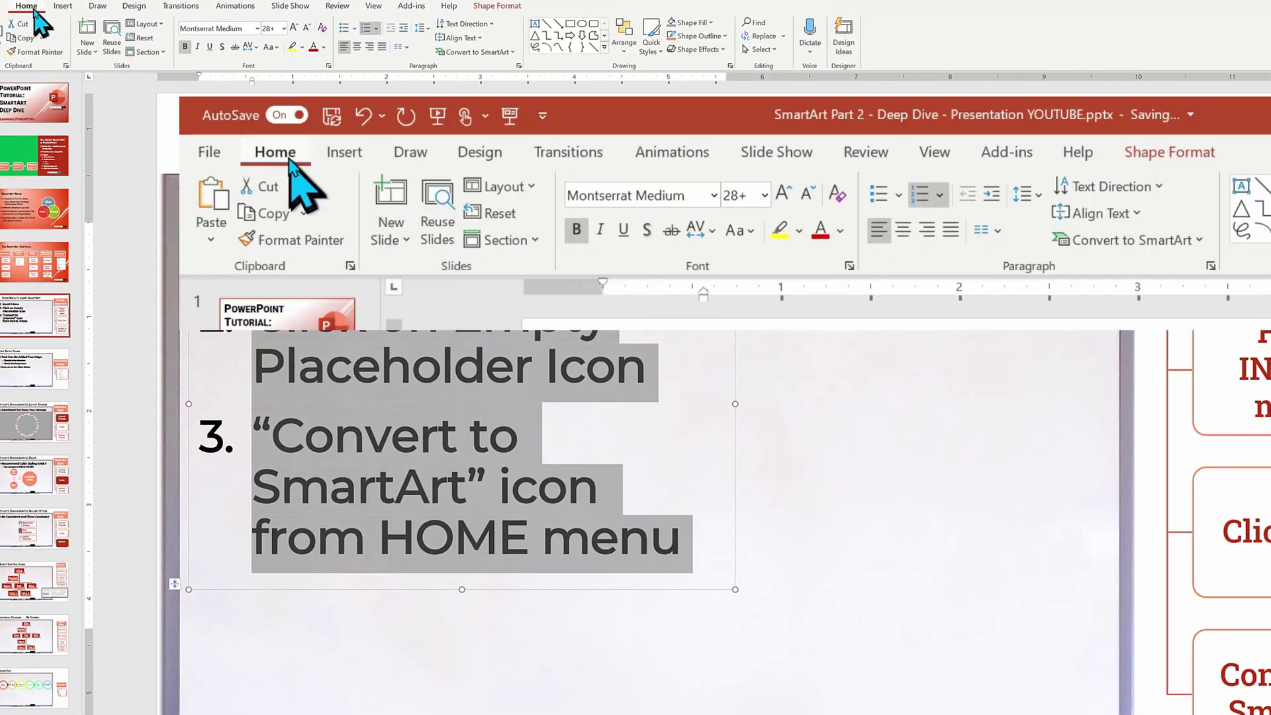
pyautogui.click(502, 51)
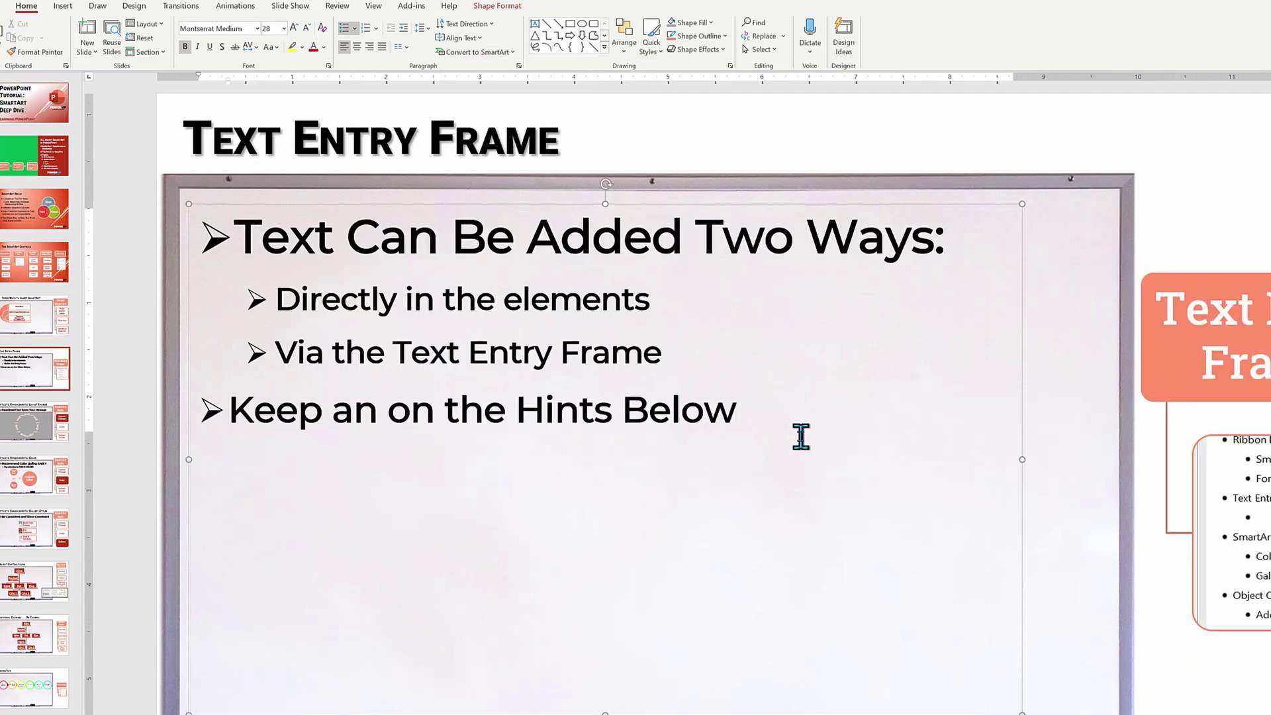
# Convert the four Text Entry Frame bullet lines into a Vertical Block List graphic
pyautogui.moveTo(742, 417); pyautogui.dragTo(276, 241)
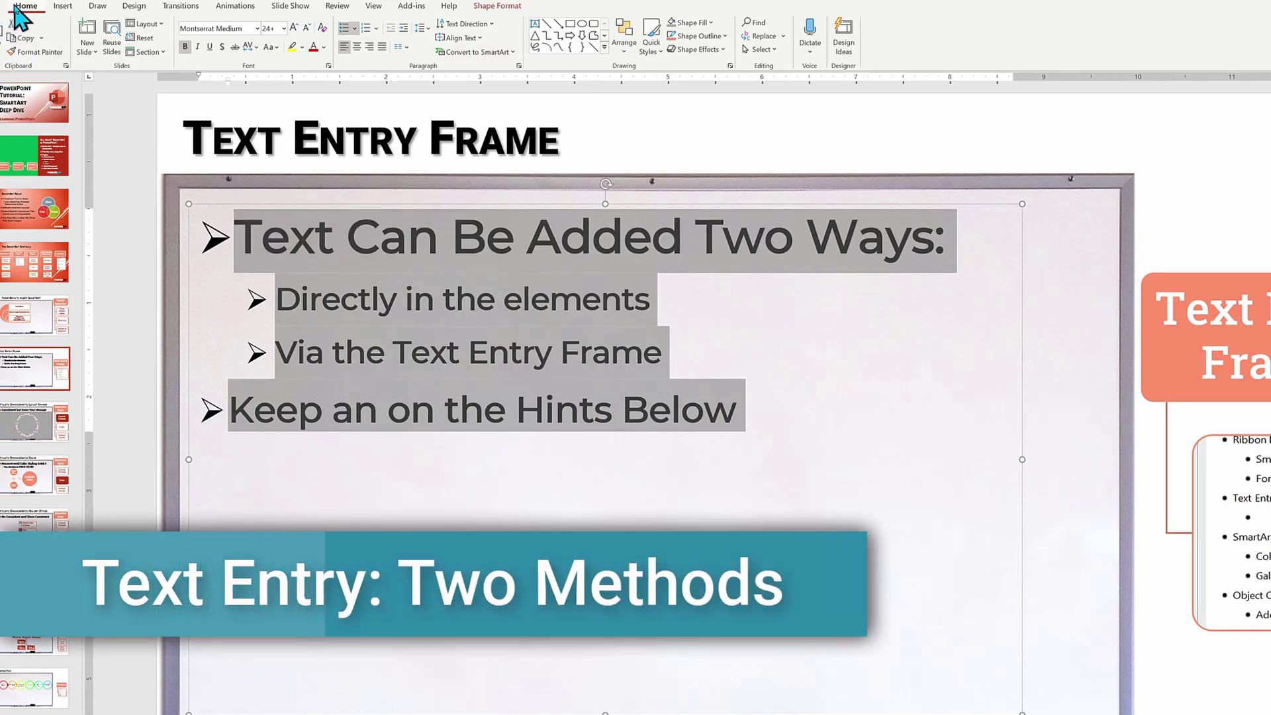
pyautogui.click(510, 52)
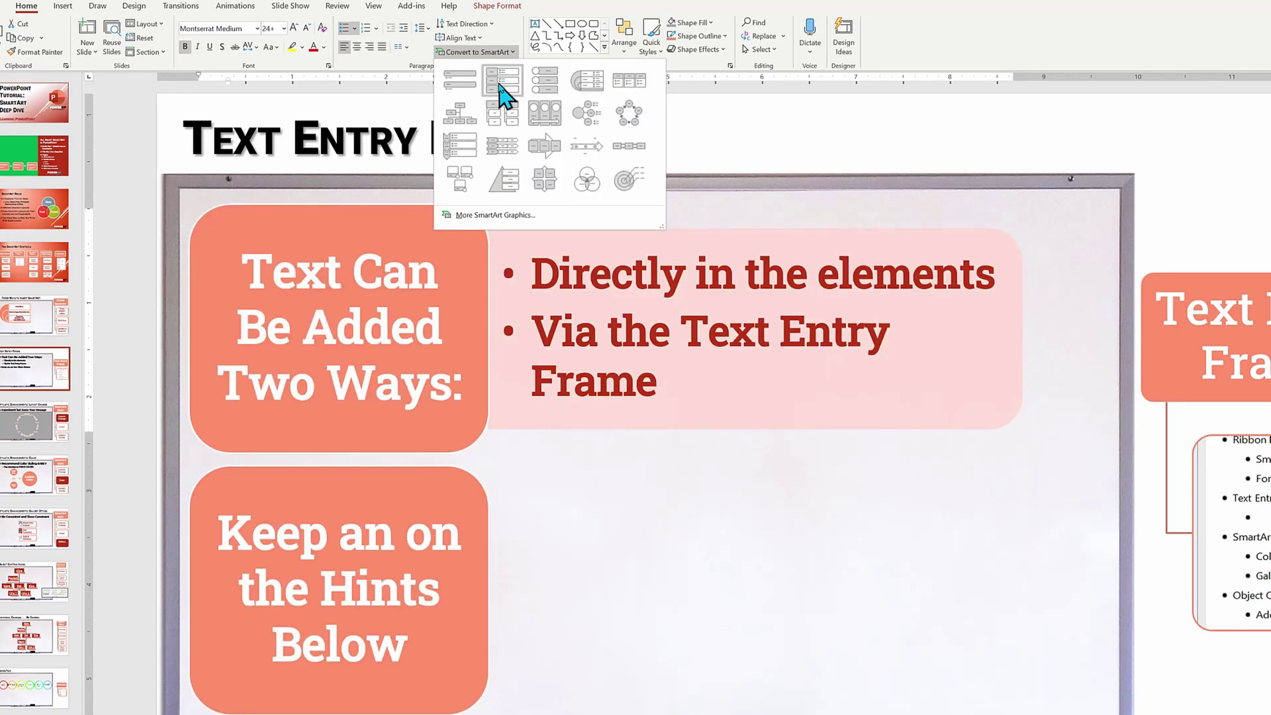
pyautogui.click(500, 86)
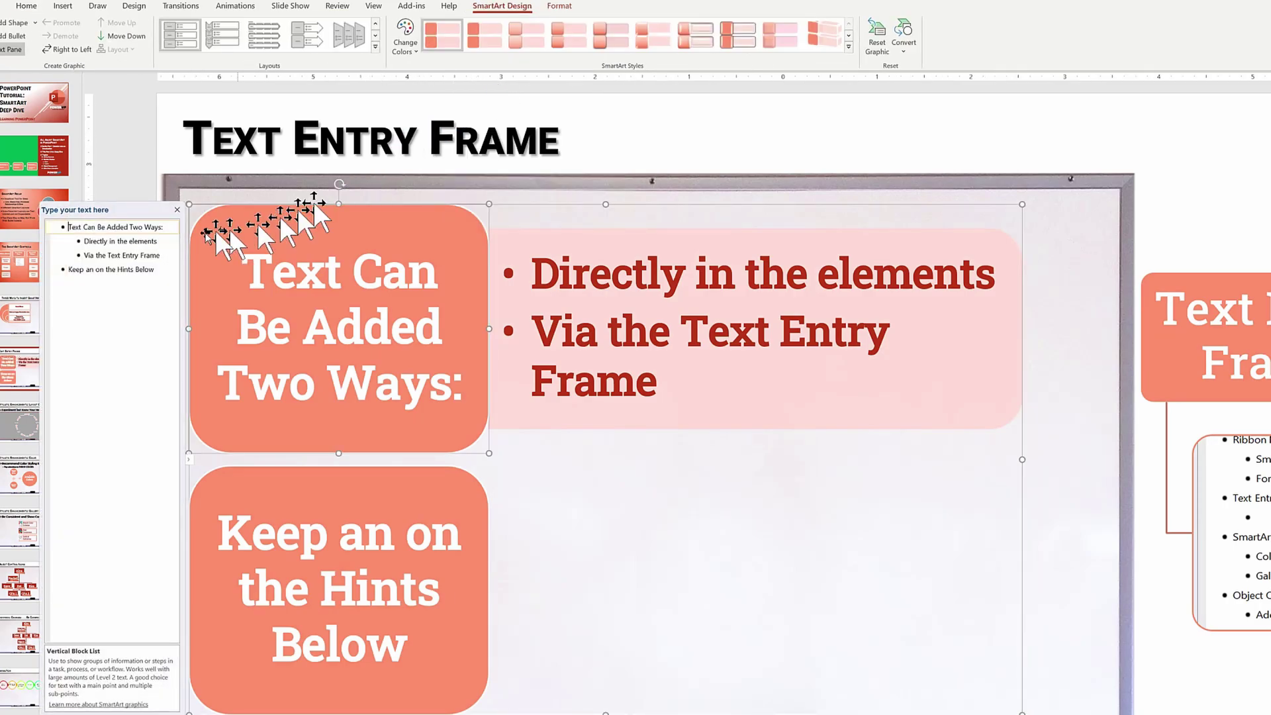
# Add 'Line 3' and 'Line 4' blocks below the Hints line in the Text pane
pyautogui.click(166, 269)
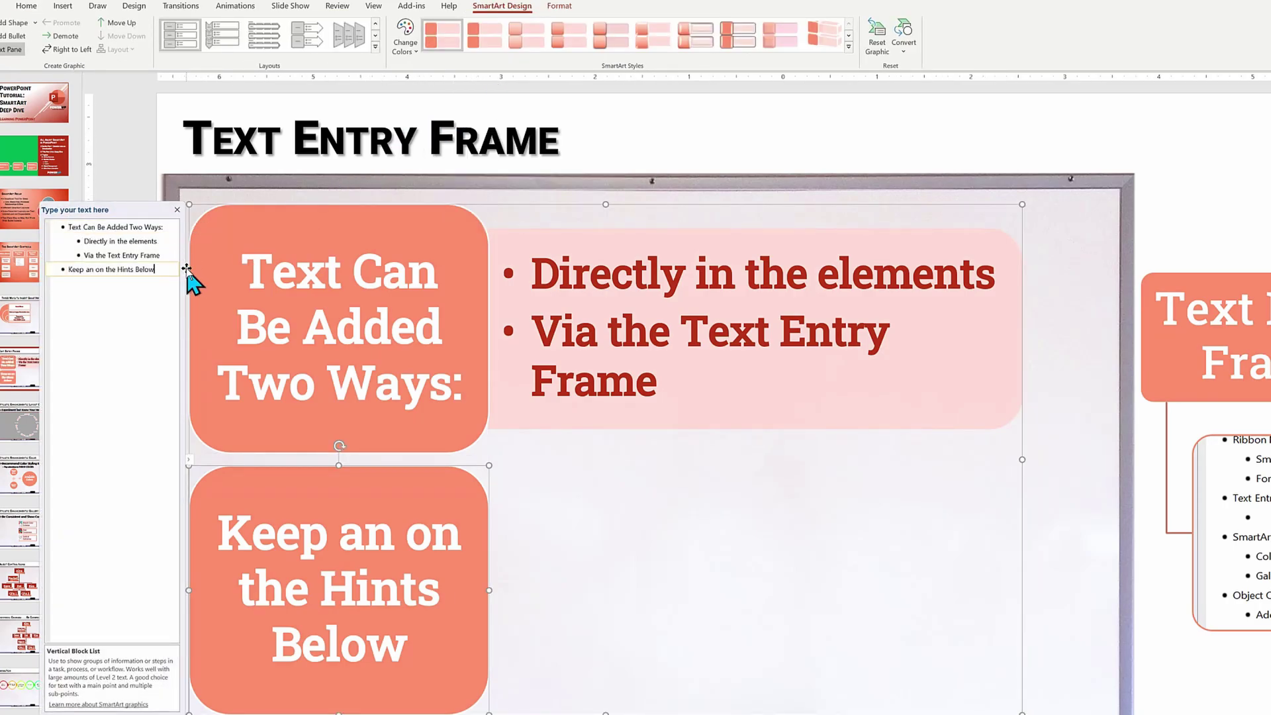
pyautogui.press('Return')
pyautogui.write('Line 3')
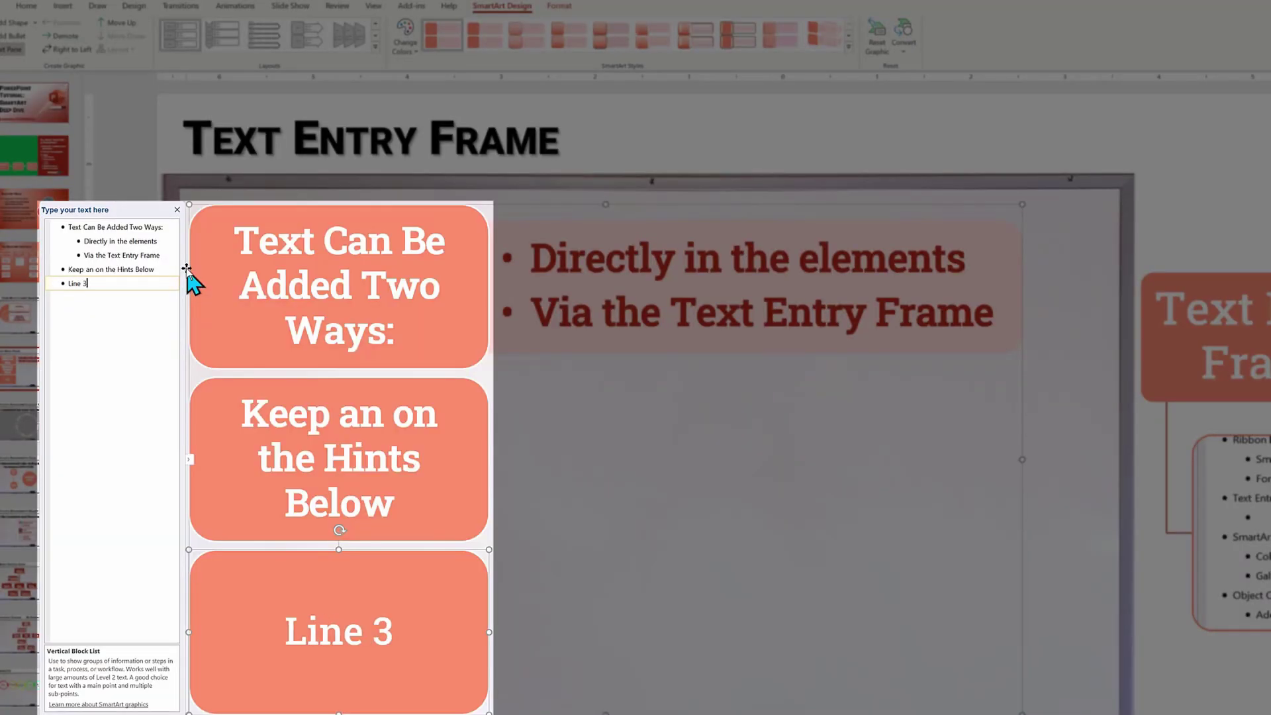
pyautogui.press('Return')
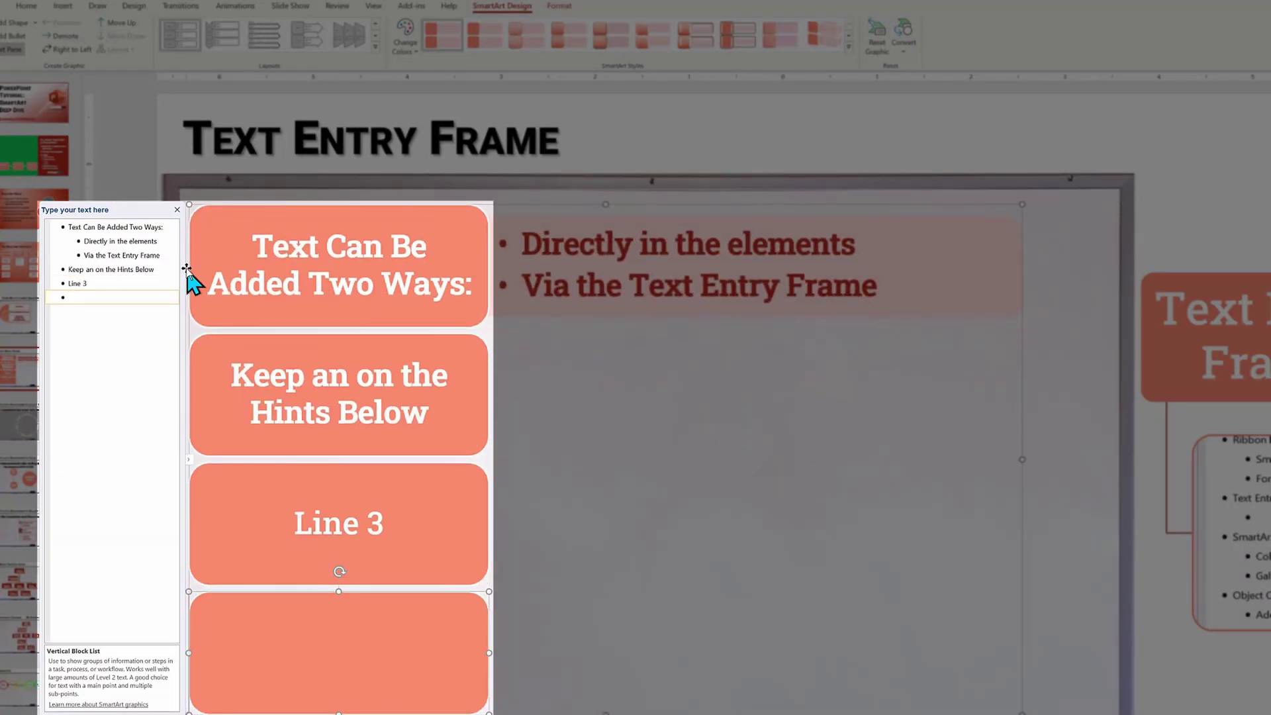
pyautogui.write('Line 4')
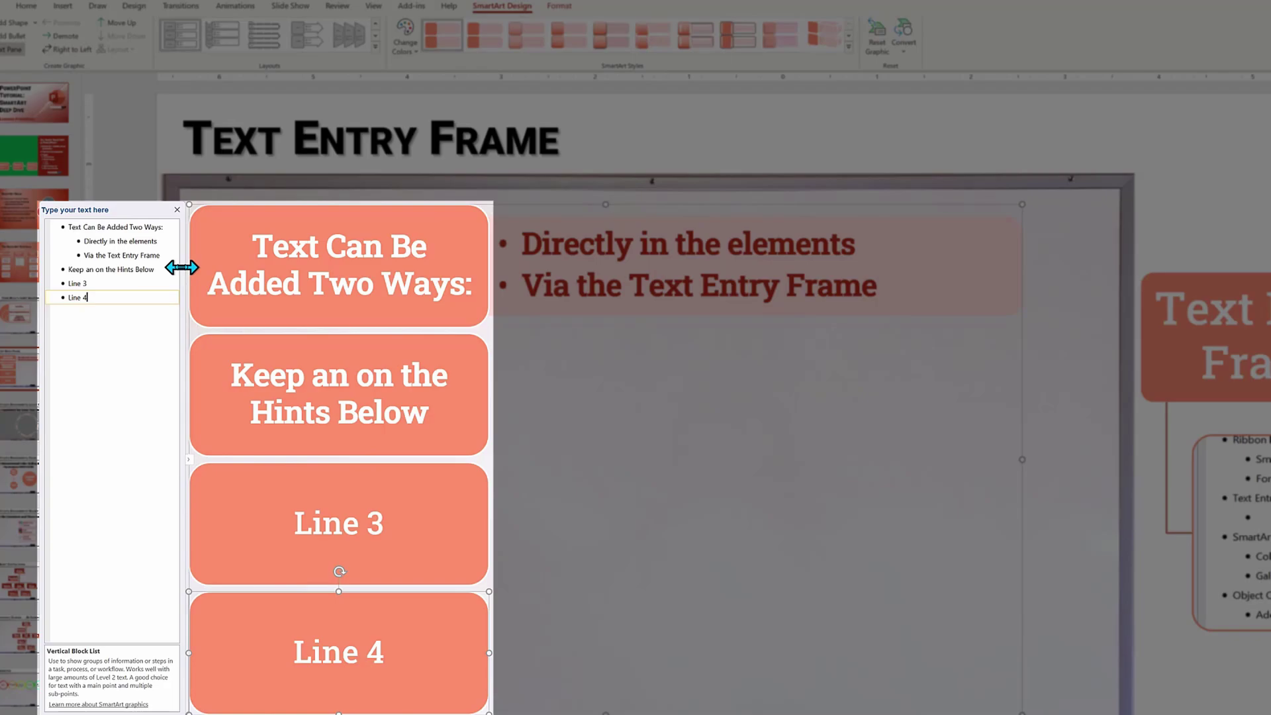
# Add demoted sub-bullets 'Bullet Line A' and 'Bullet Line B' under Line 3
pyautogui.click(99, 279)
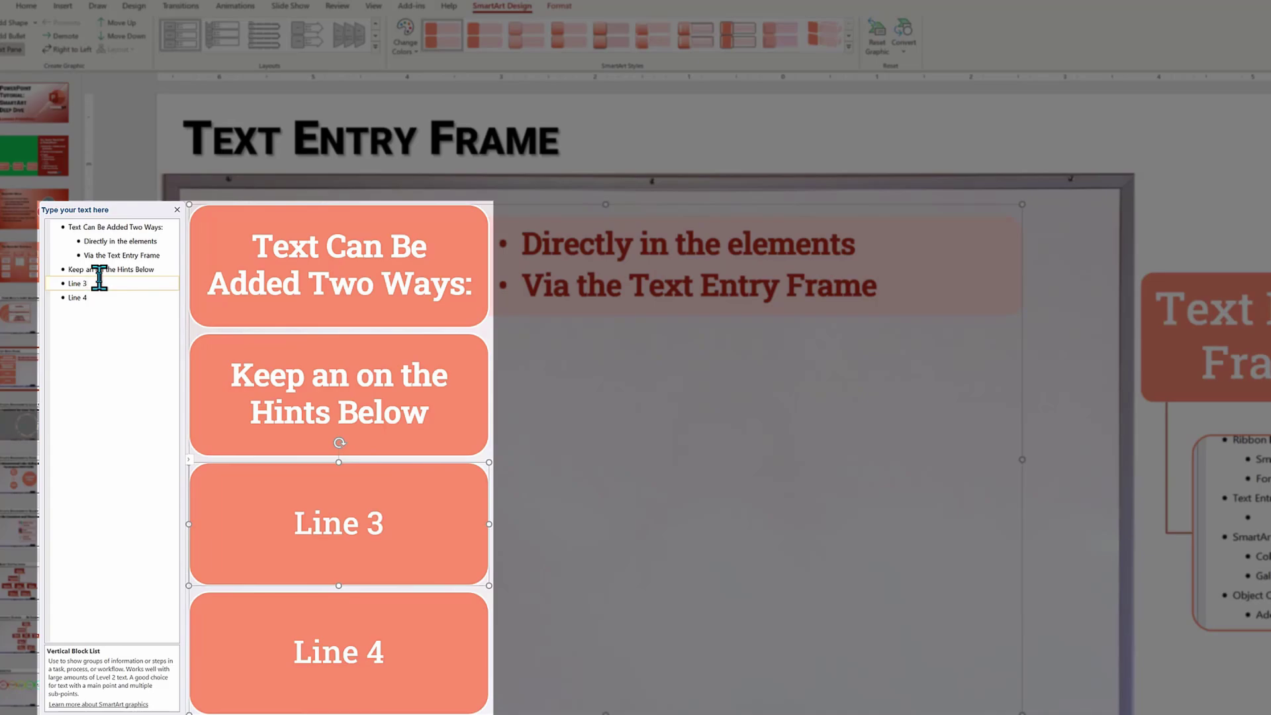
pyautogui.press('Return')
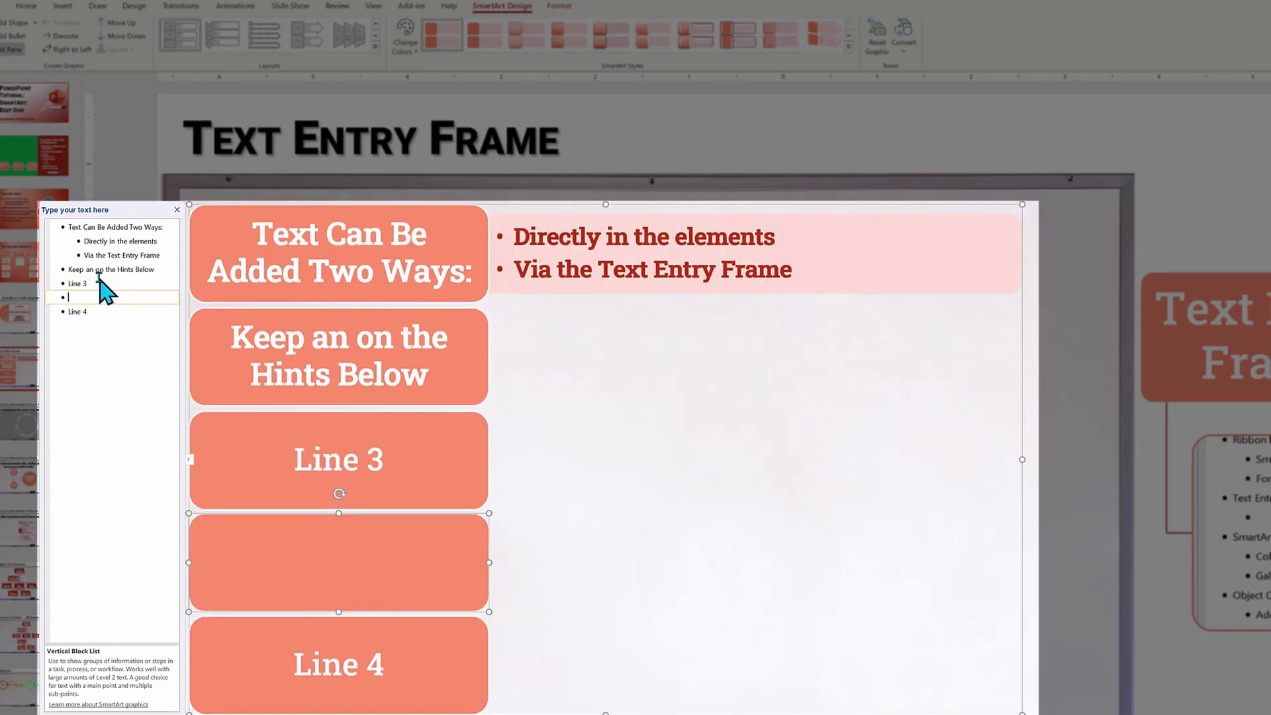
pyautogui.press('Tab')
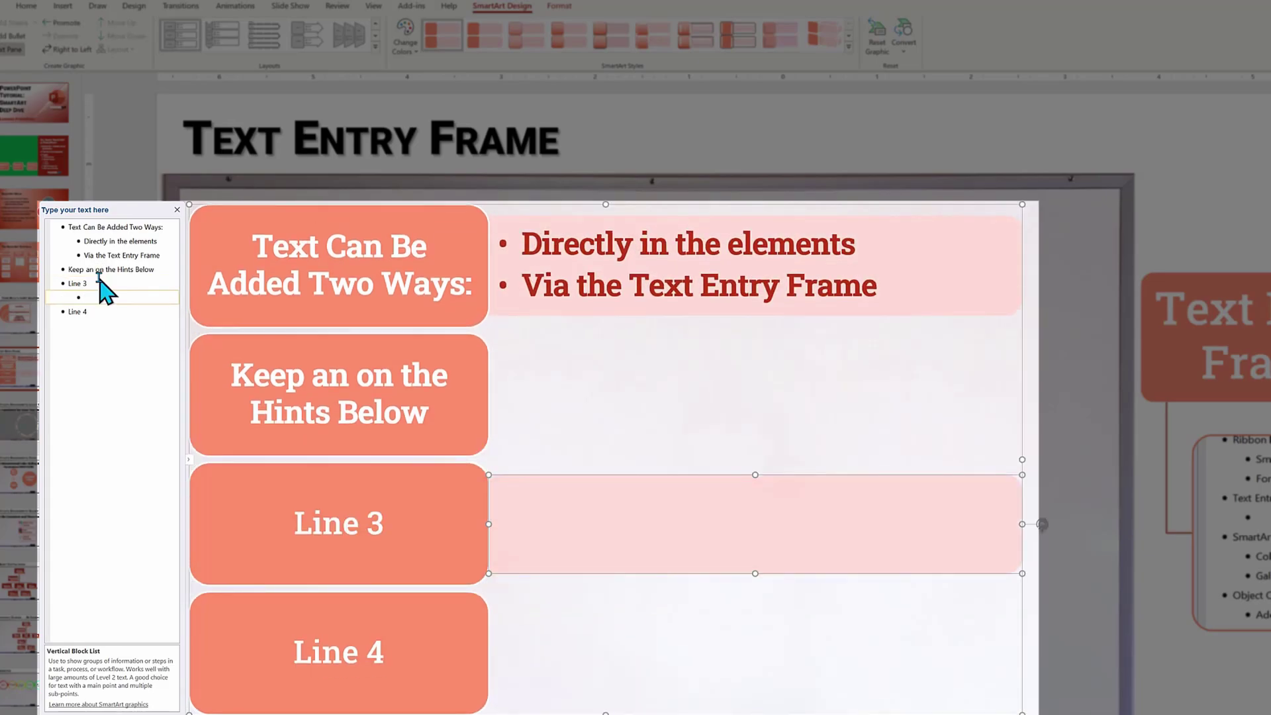
pyautogui.write('Bullet Lin')
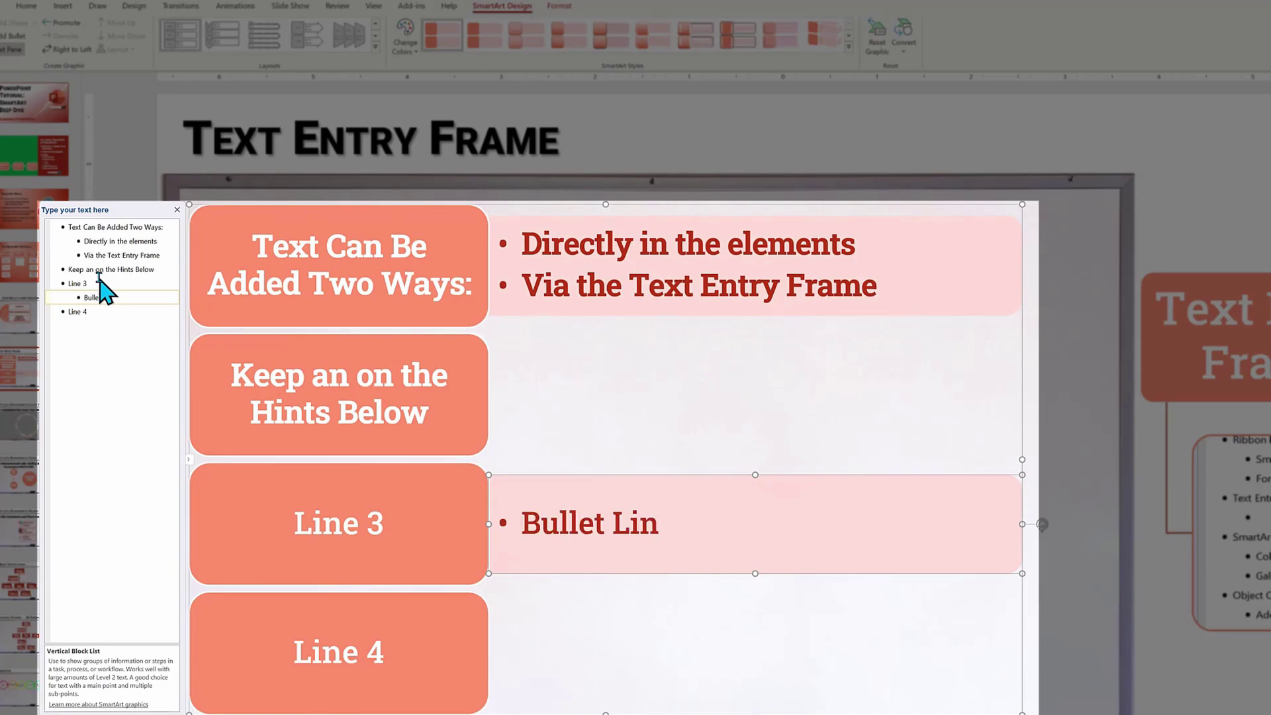
pyautogui.write('e A')
pyautogui.press('Return')
pyautogui.write('Bullet')
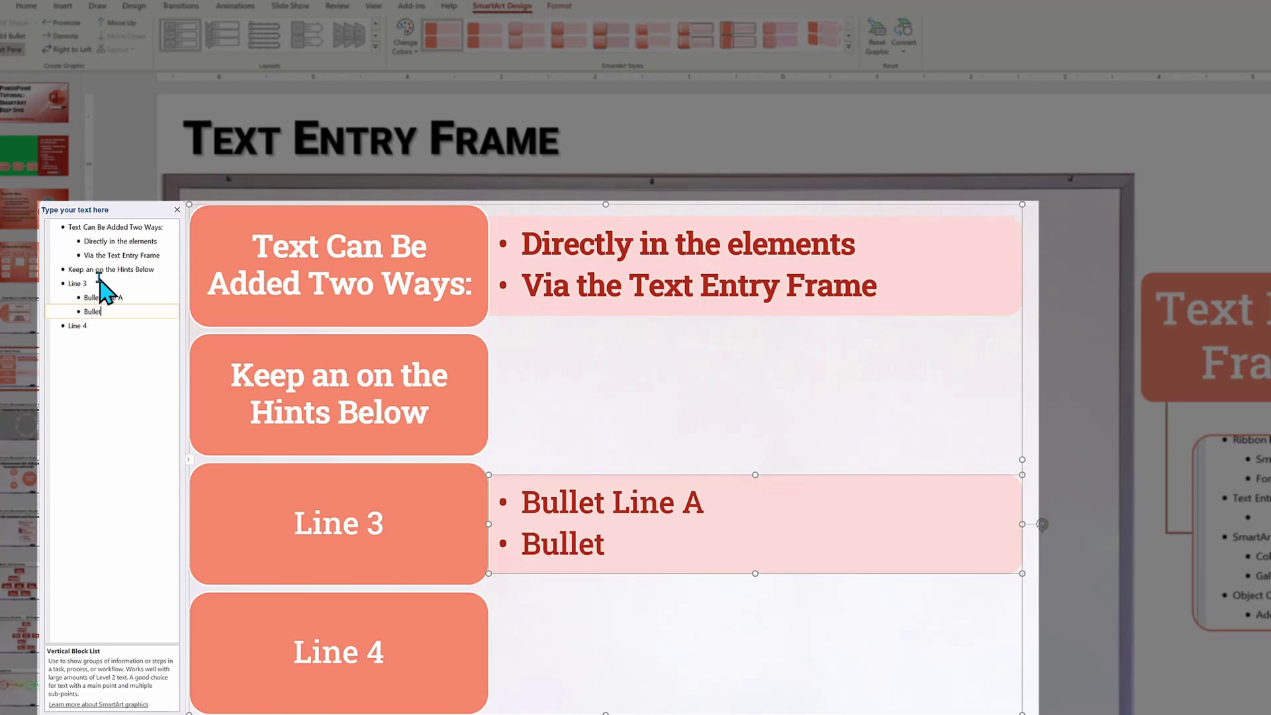
pyautogui.write(' Line B')
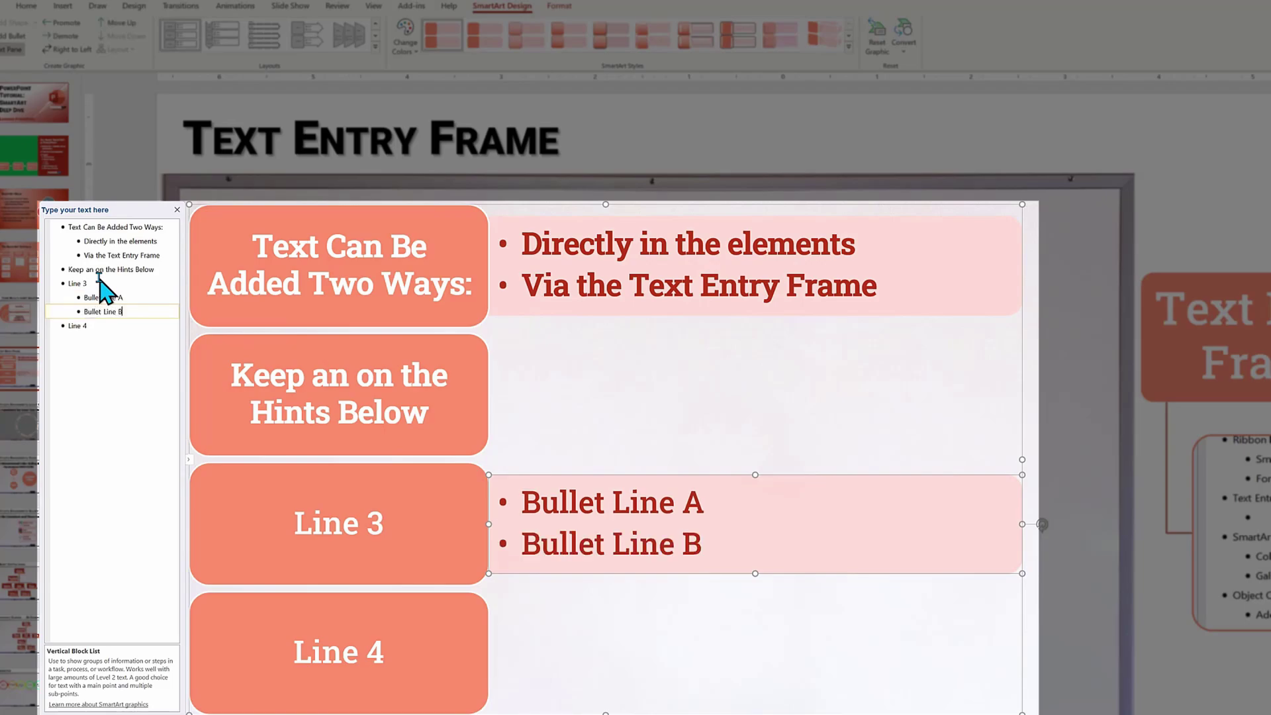
# Add 'Bullet Line C' and a further-indented 'Indent Again' line below Bullet Line B
pyautogui.click(741, 544)
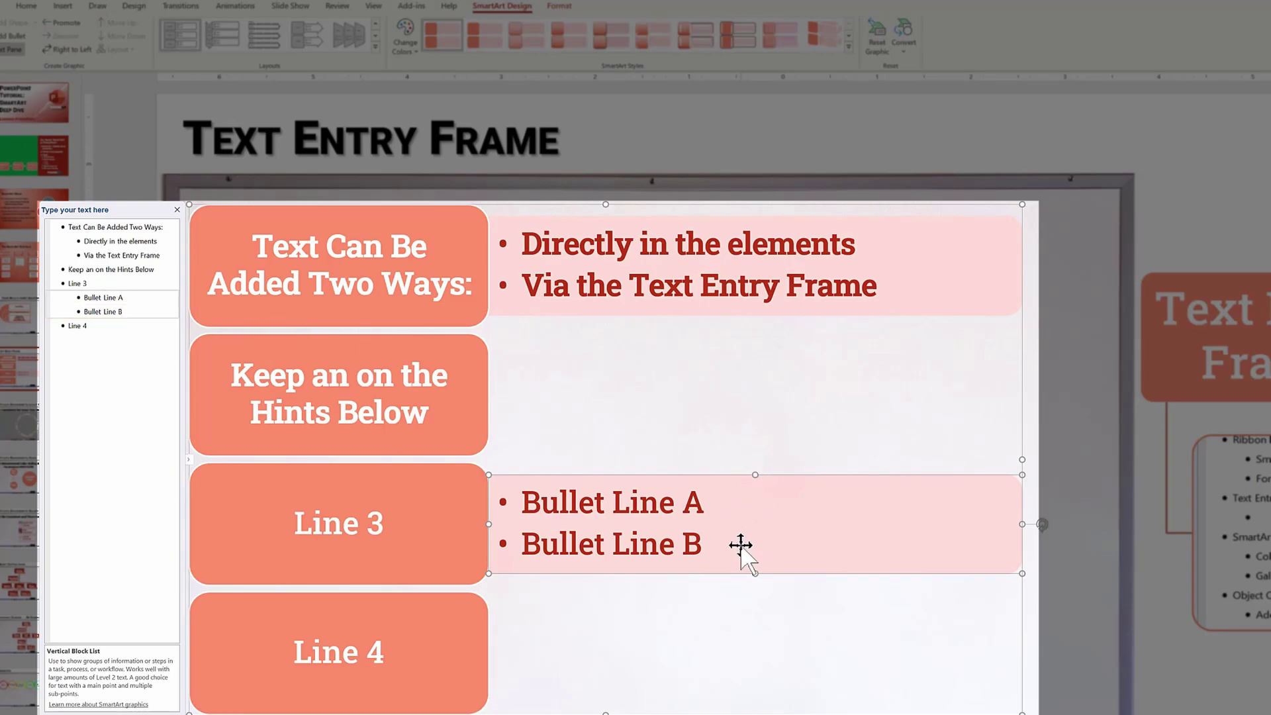
pyautogui.click(700, 546)
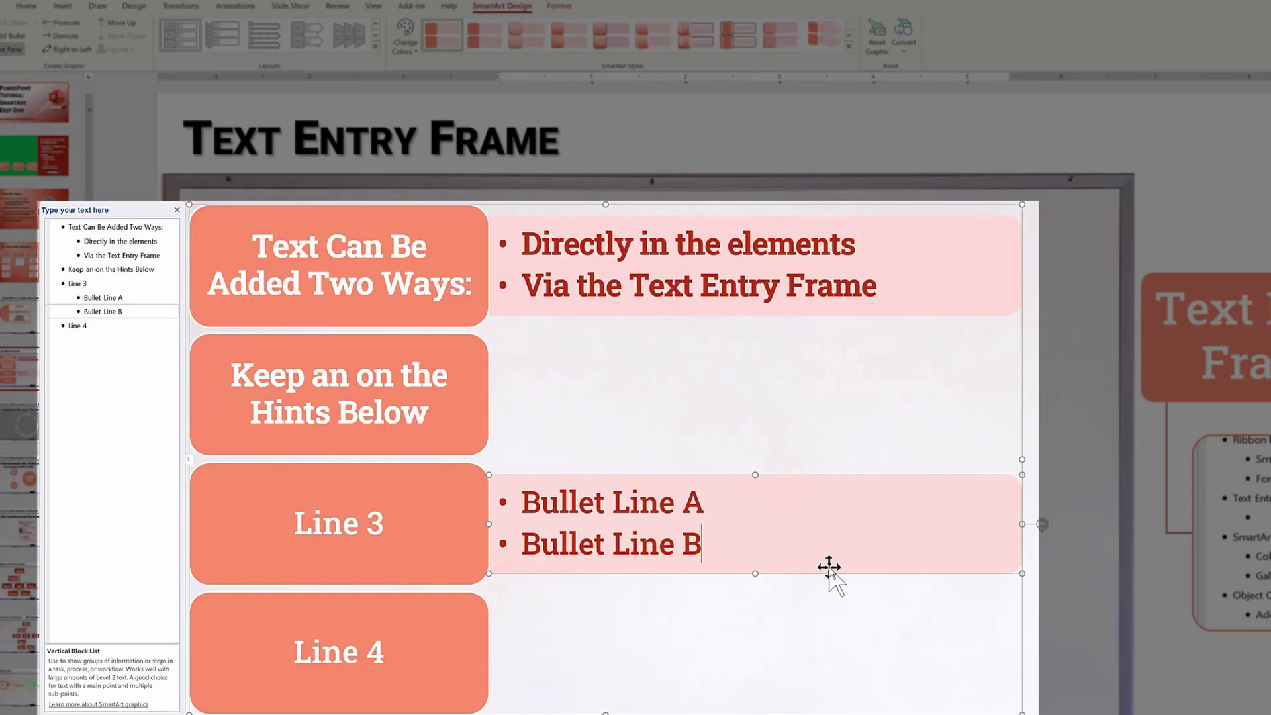
pyautogui.press('Return')
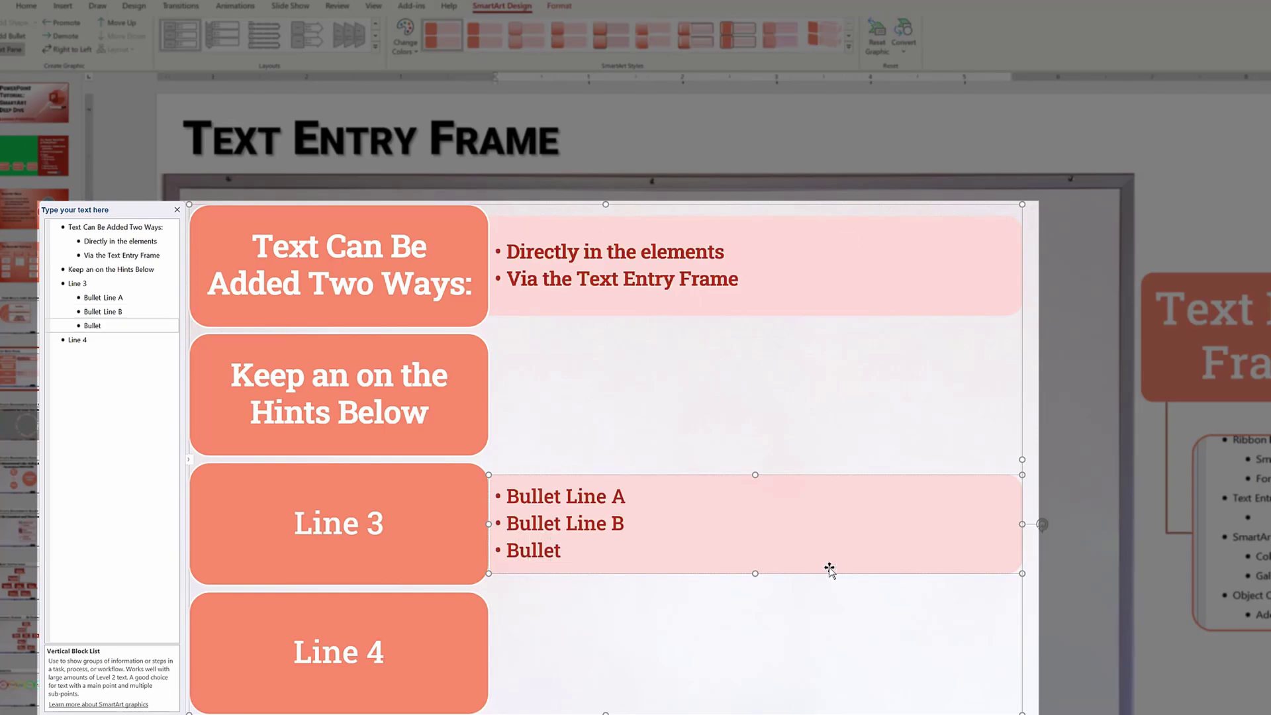
pyautogui.write('Bullet Line C')
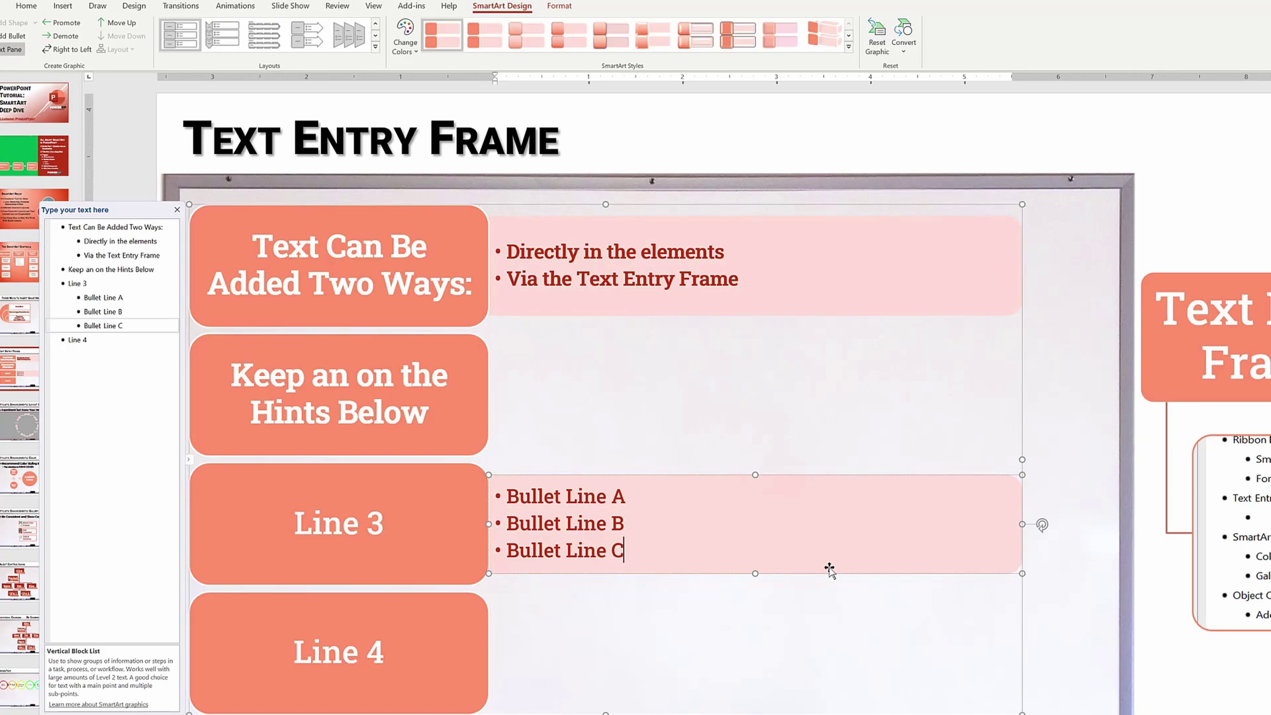
pyautogui.press('Return')
pyautogui.press('Tab')
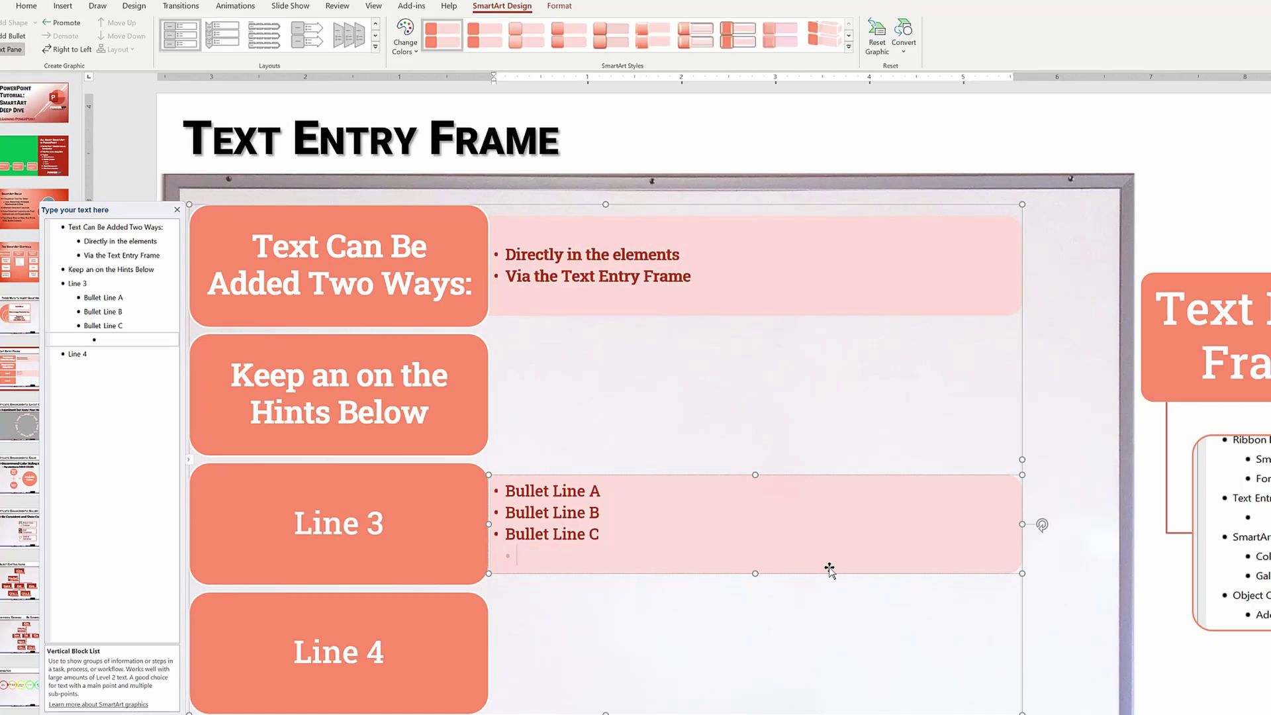
pyautogui.write('Indent Again')
pyautogui.press('Return')
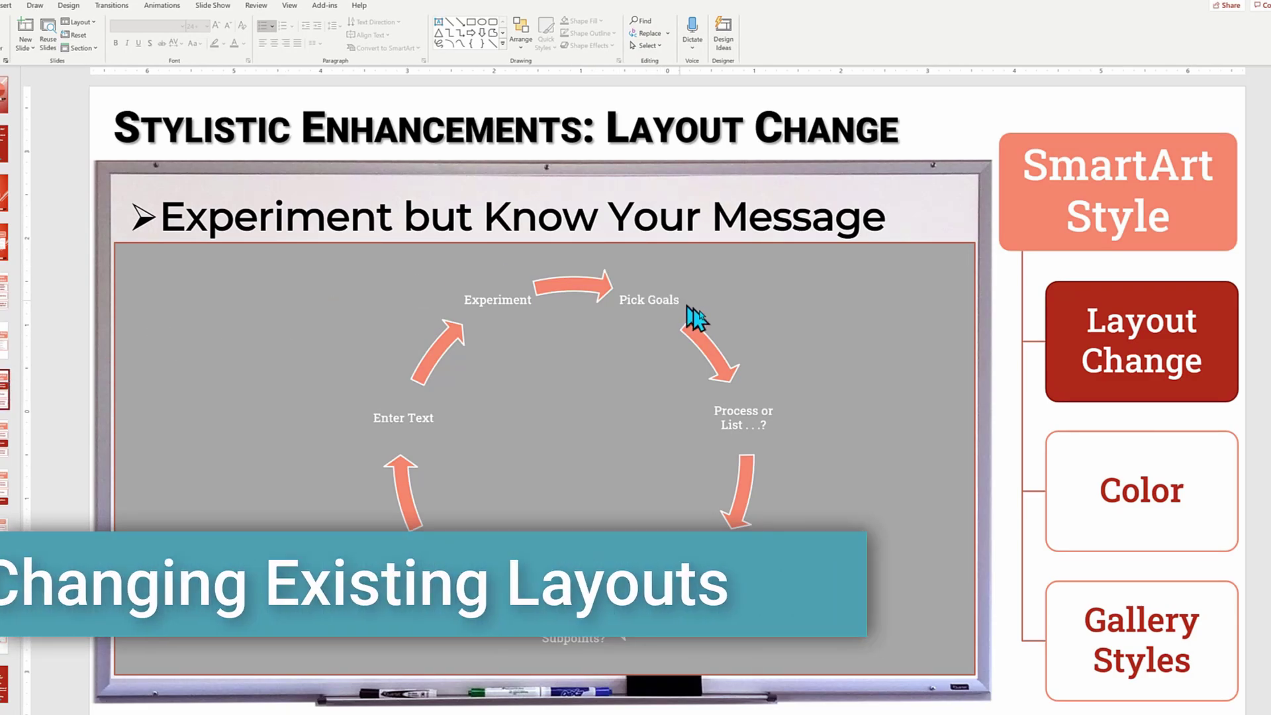
# Preview a circle cycle layout on the diagram, then open the full SmartArt layout chooser
pyautogui.click(719, 361)
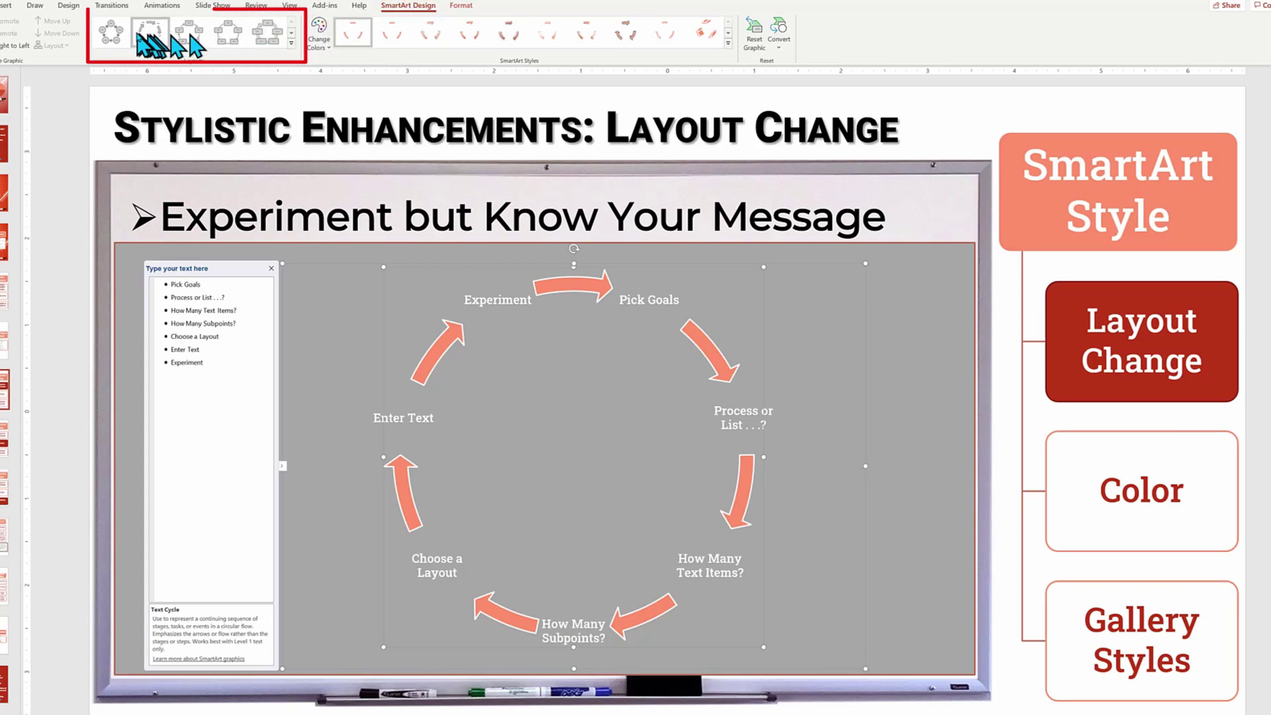
pyautogui.click(106, 34)
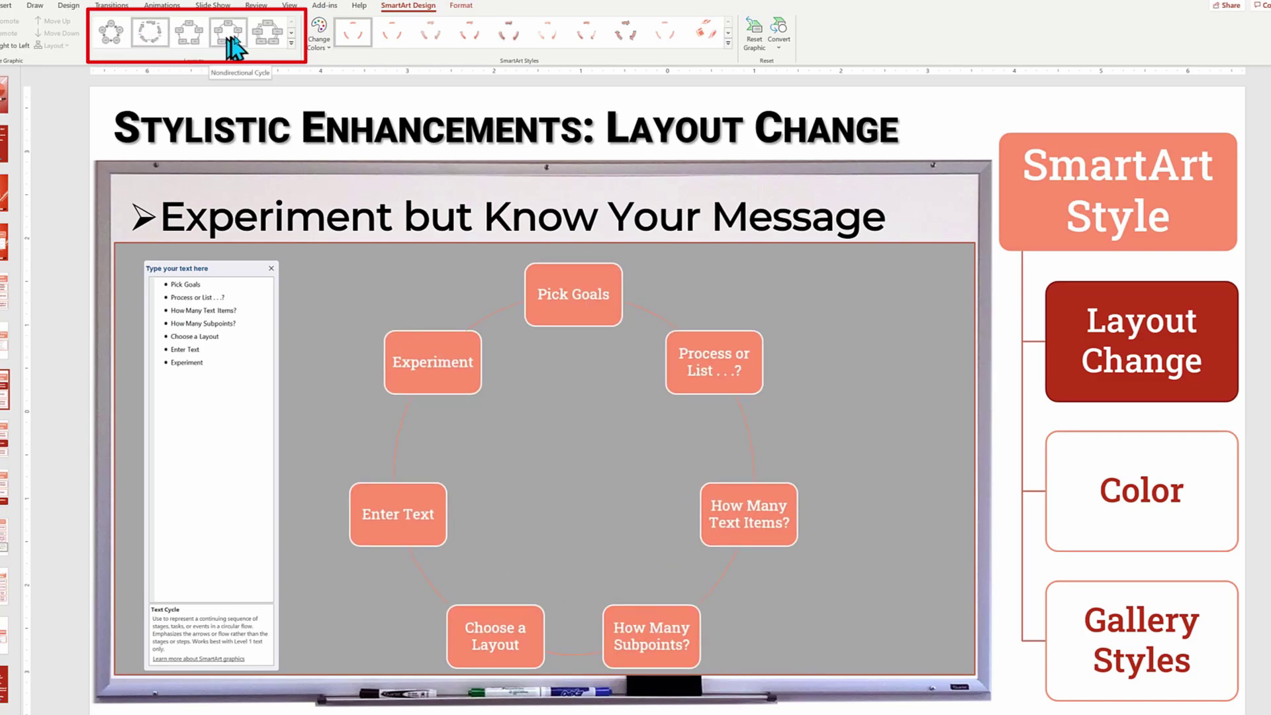
pyautogui.click(291, 43)
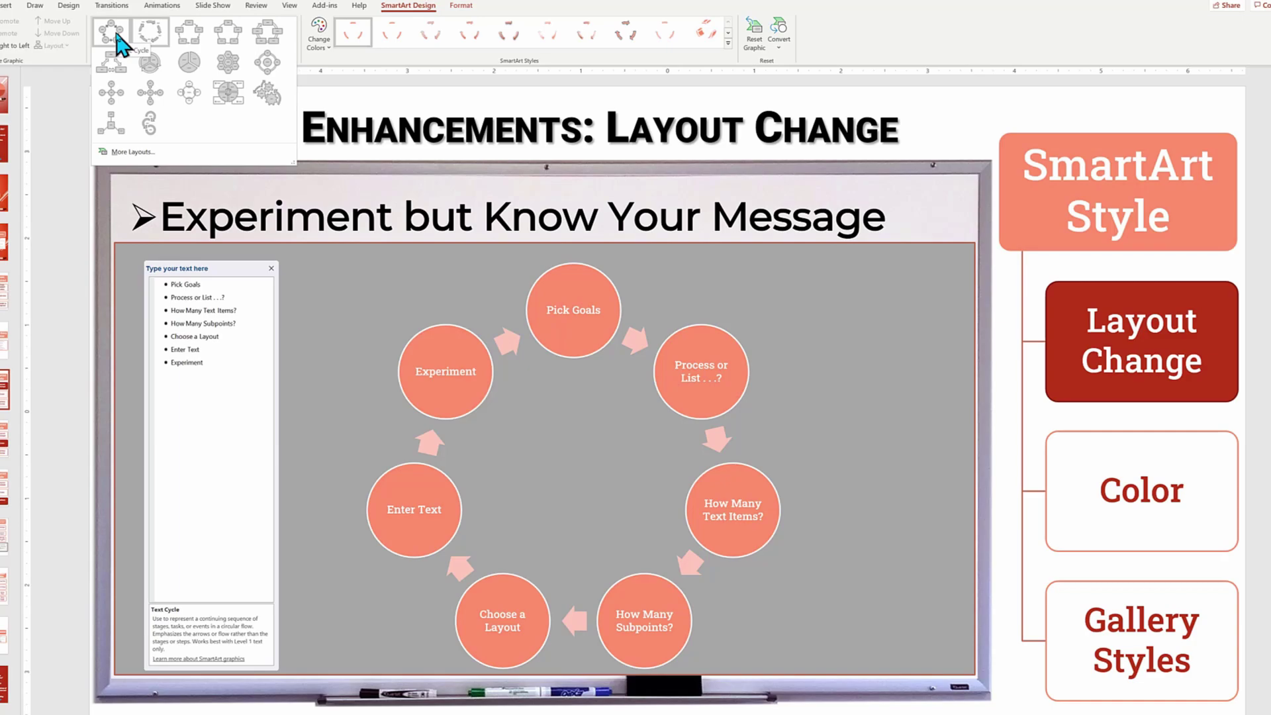
pyautogui.click(130, 153)
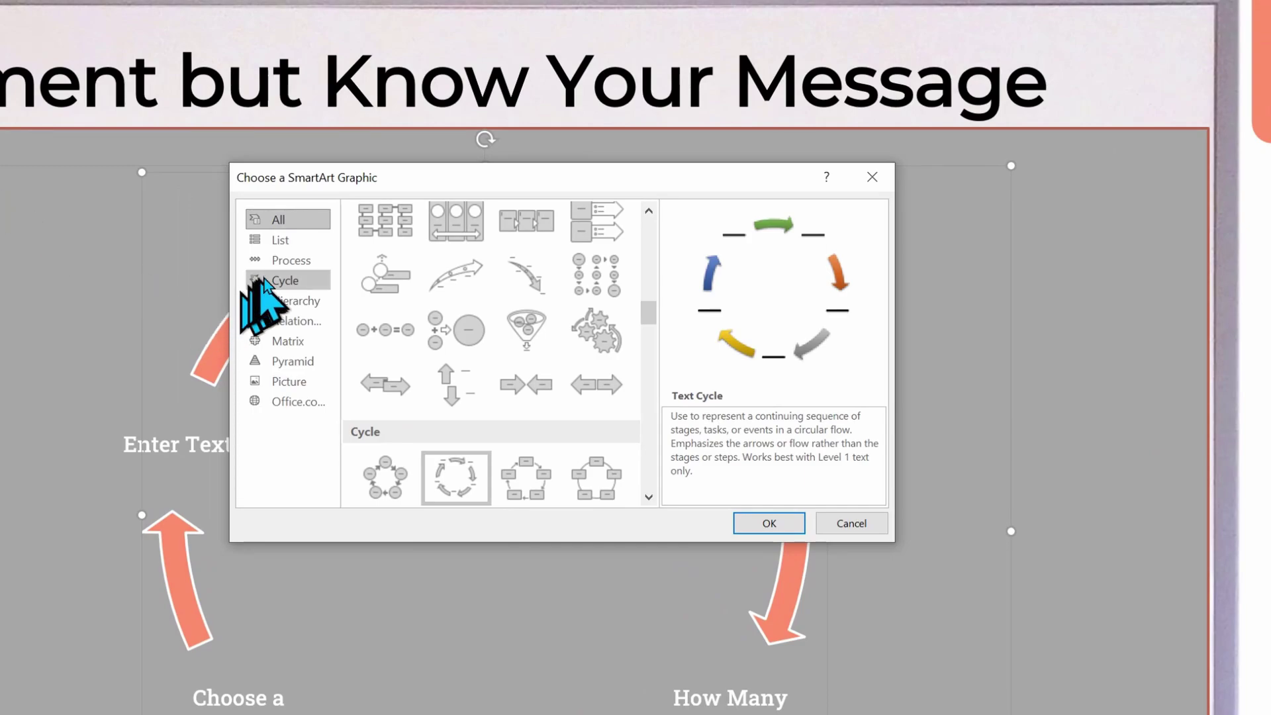
# Try the Alternating Flow and then Staggered Process layouts on the diagram
pyautogui.click(289, 282)
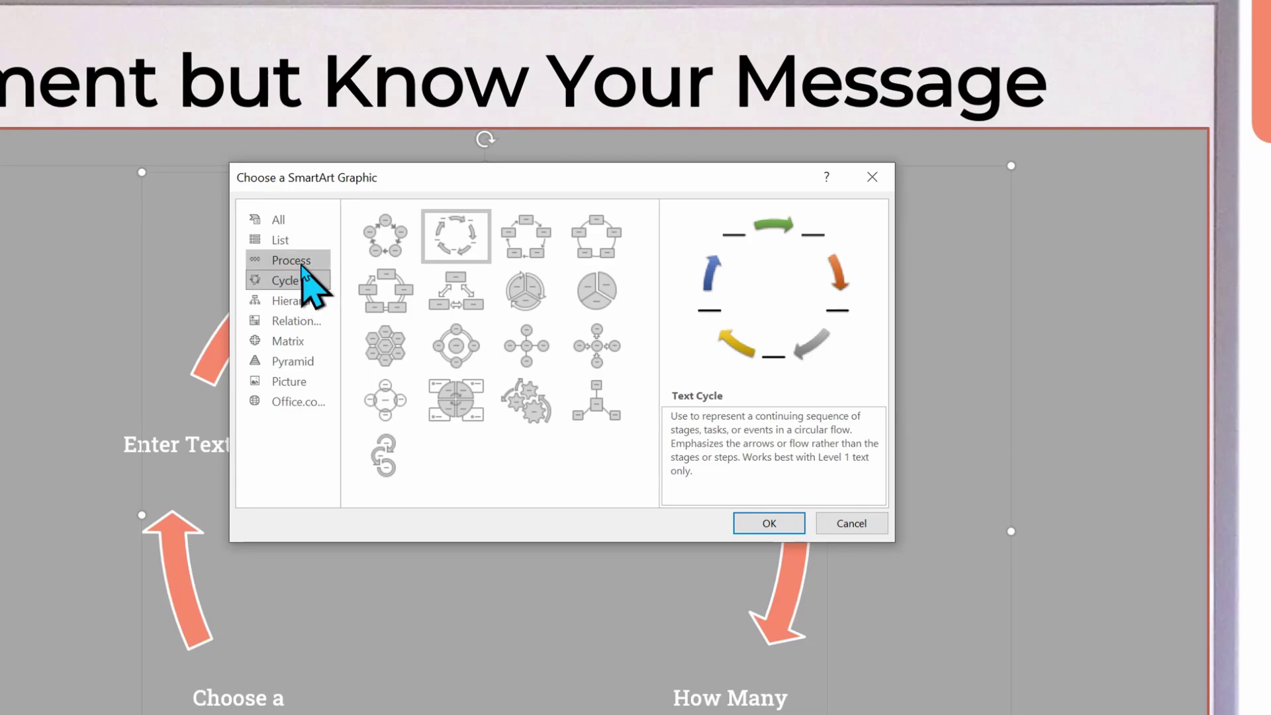
pyautogui.click(301, 263)
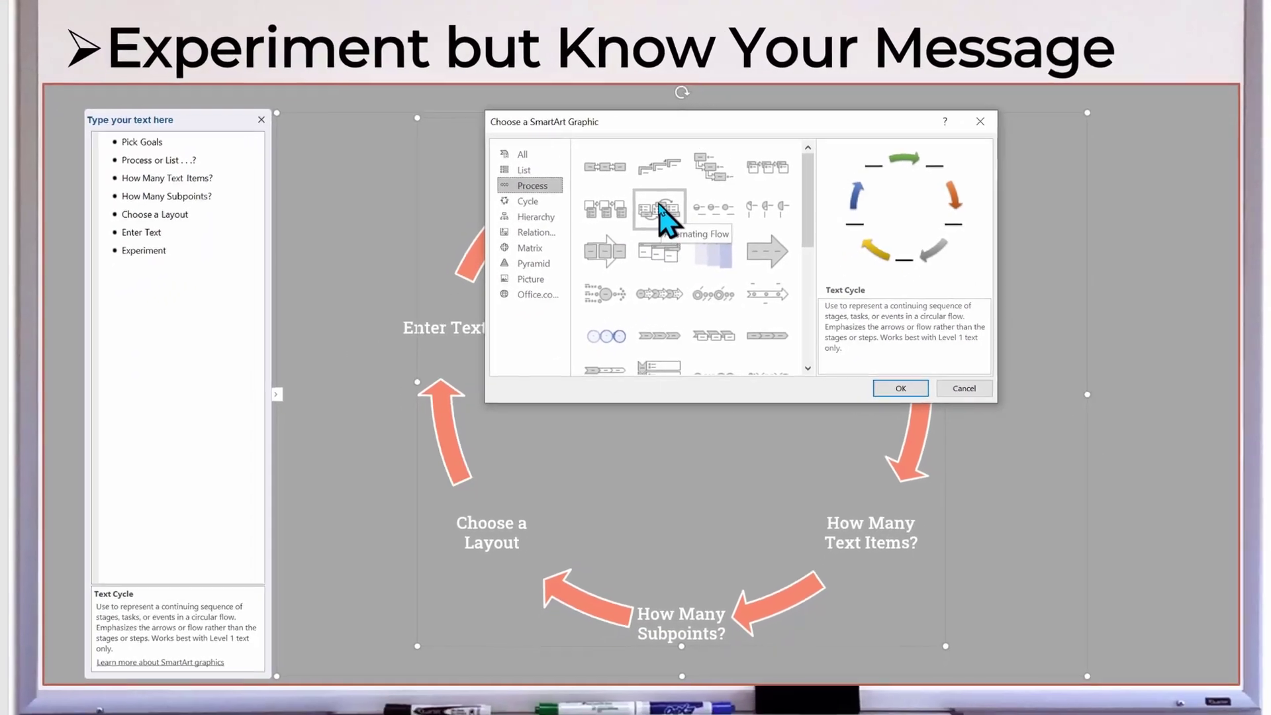
pyautogui.click(657, 205)
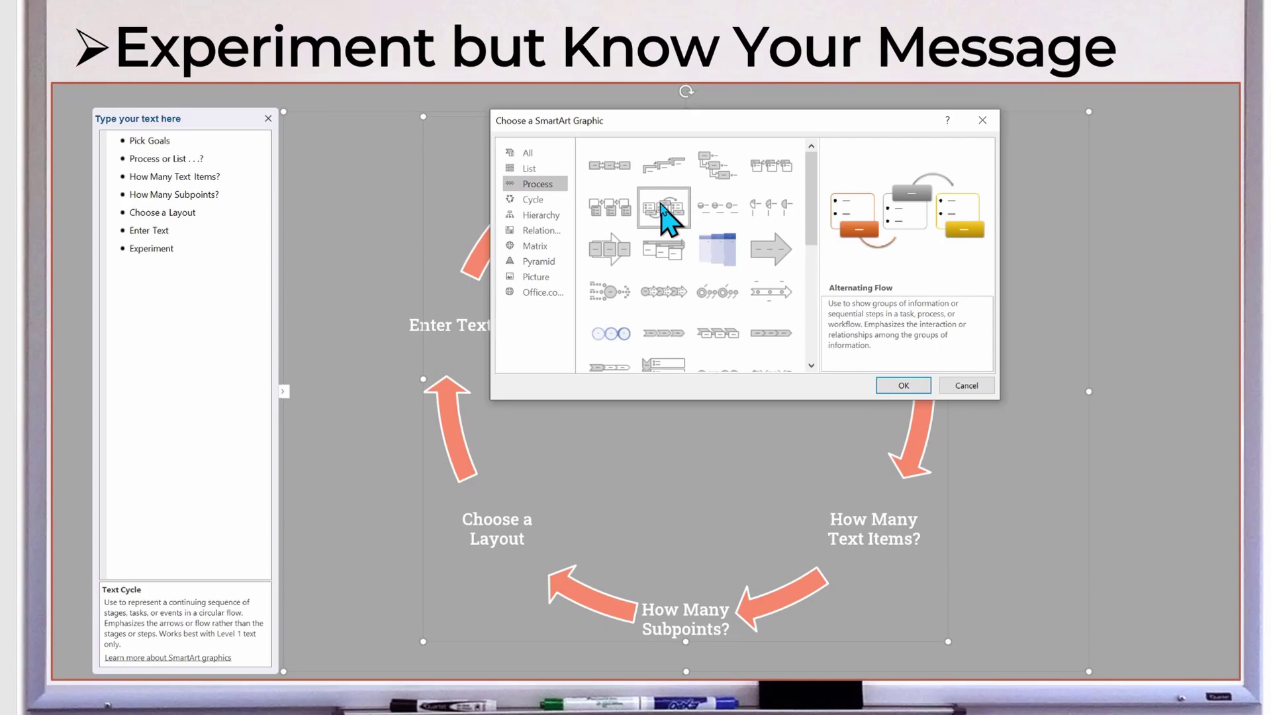
pyautogui.click(902, 387)
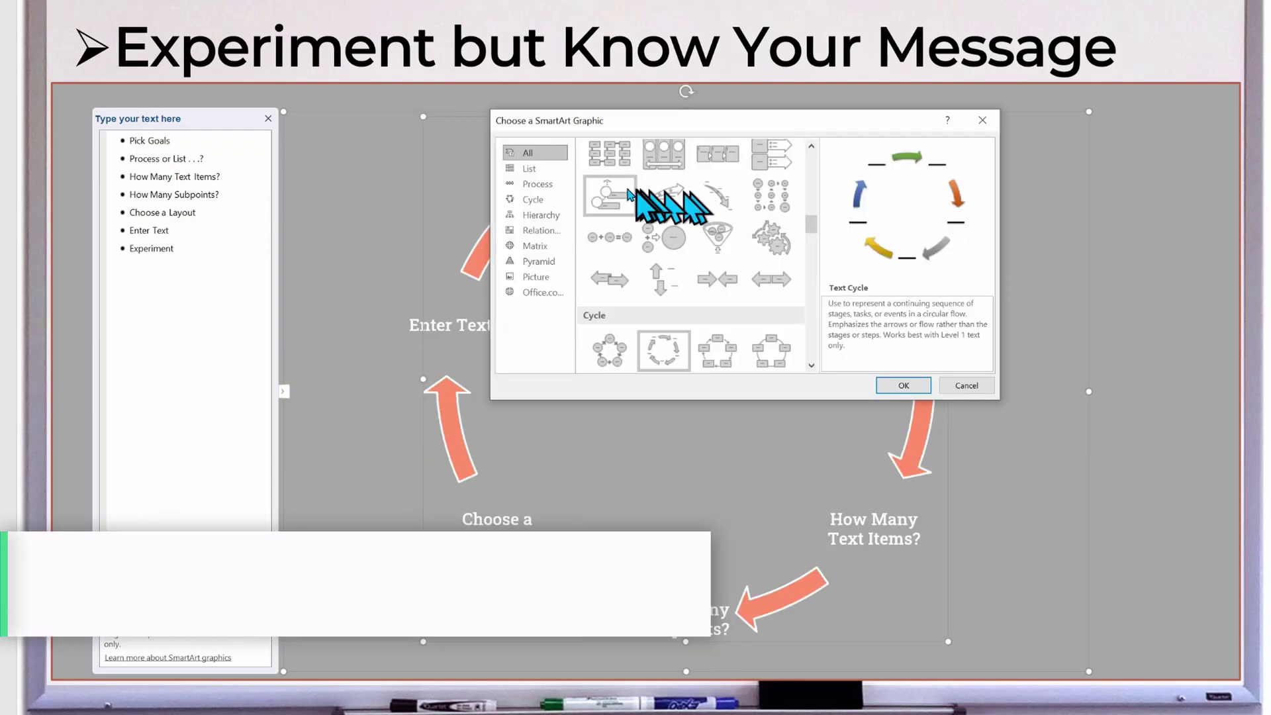
pyautogui.moveTo(812, 187); pyautogui.dragTo(814, 261)
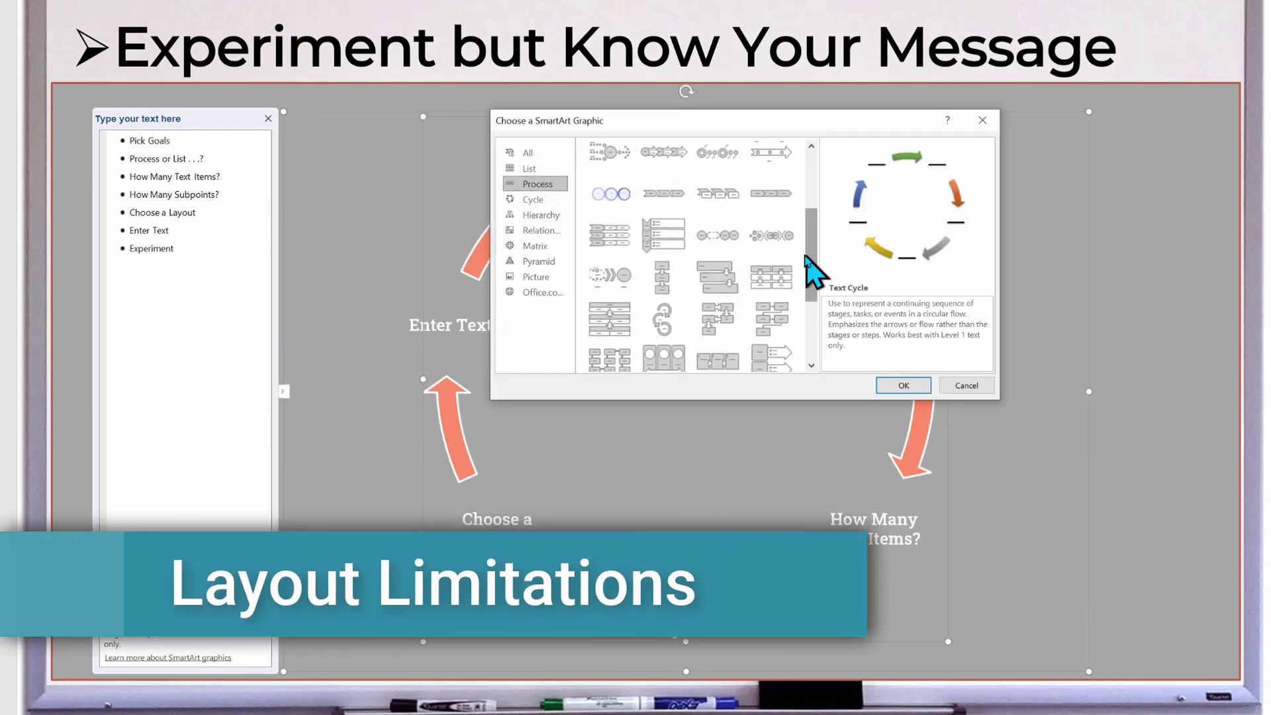
pyautogui.click(712, 282)
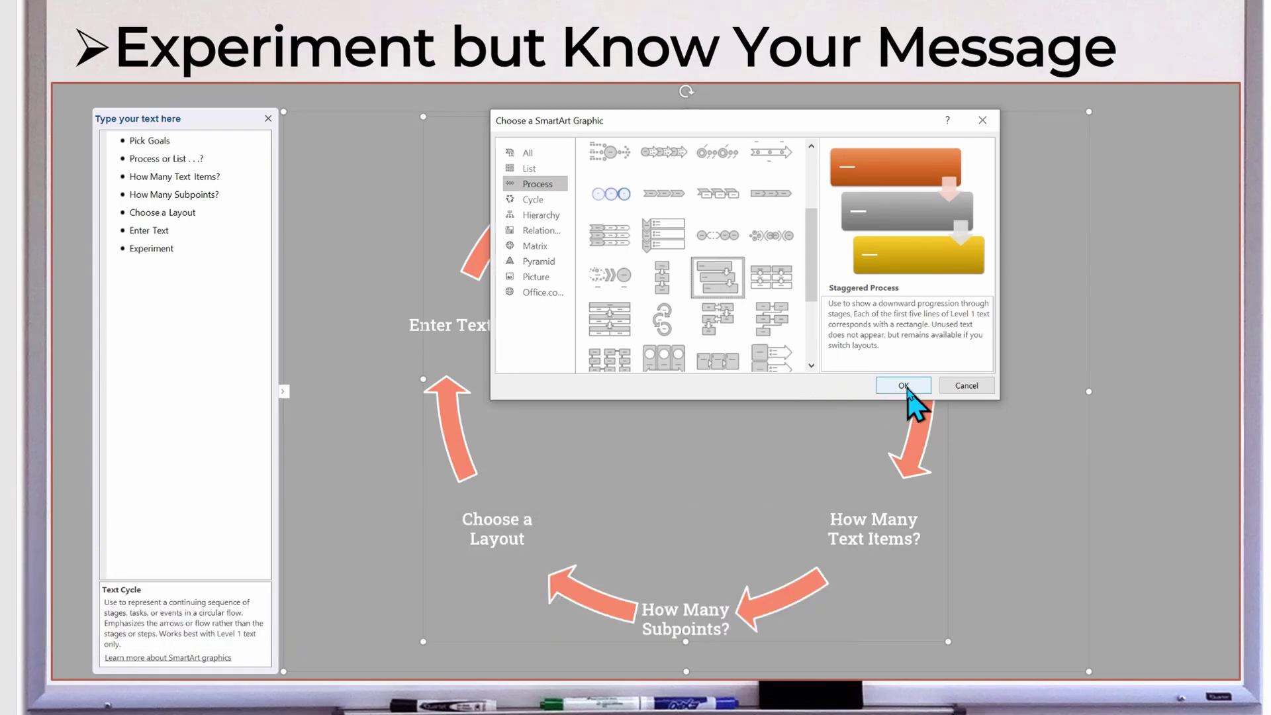
pyautogui.click(904, 386)
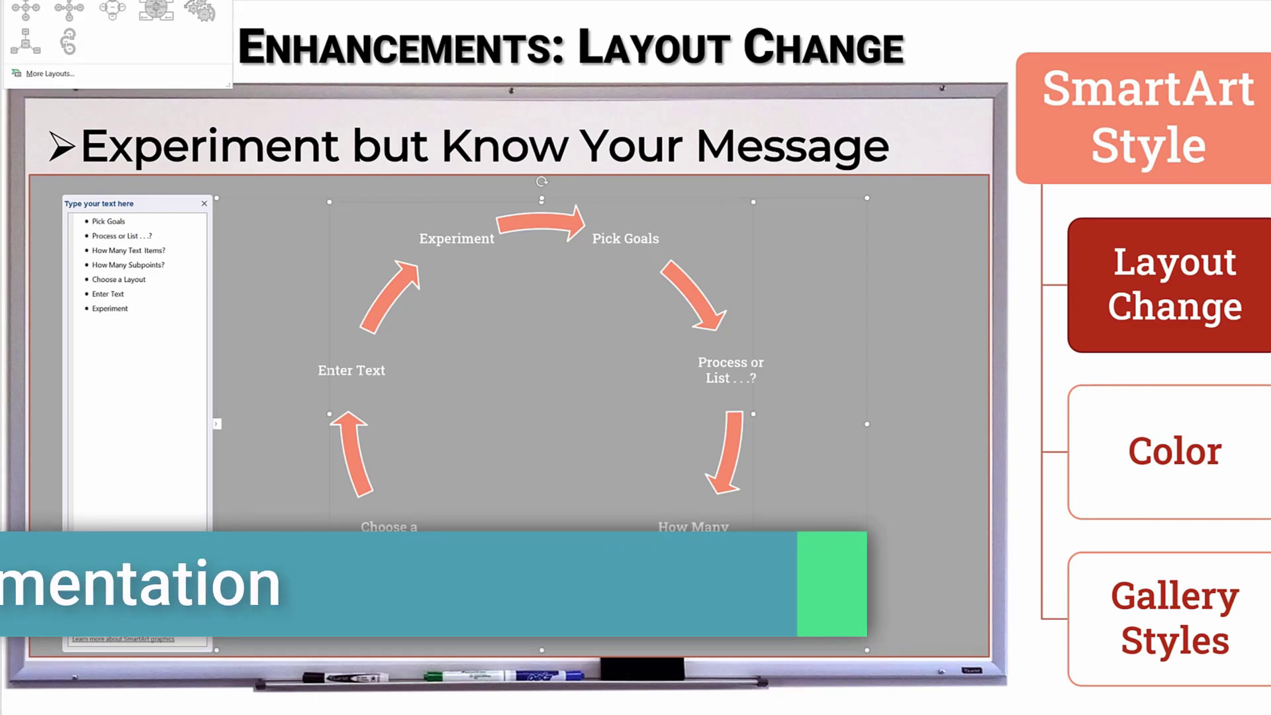
# Reopen the layout chooser and apply the Step Down Process layout
pyautogui.click(50, 73)
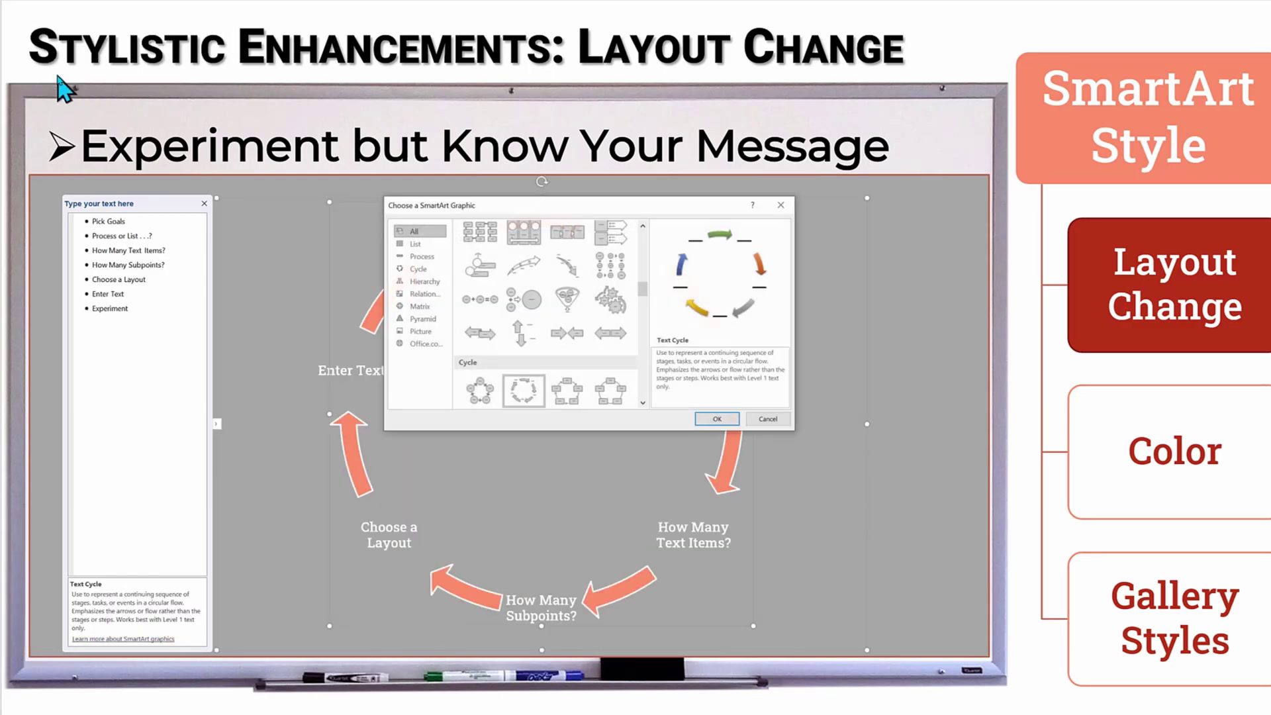
pyautogui.click(421, 256)
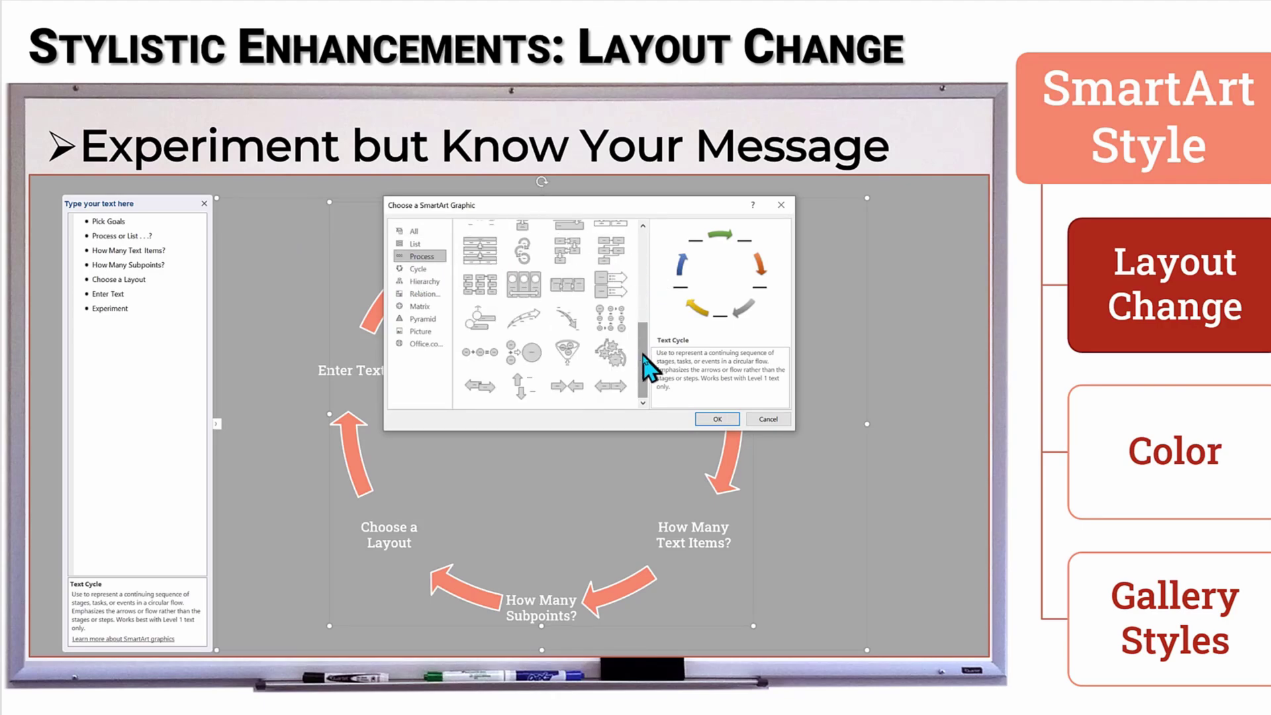
pyautogui.scroll(1, 645, 358)
pyautogui.moveTo(641, 338); pyautogui.dragTo(639, 255)
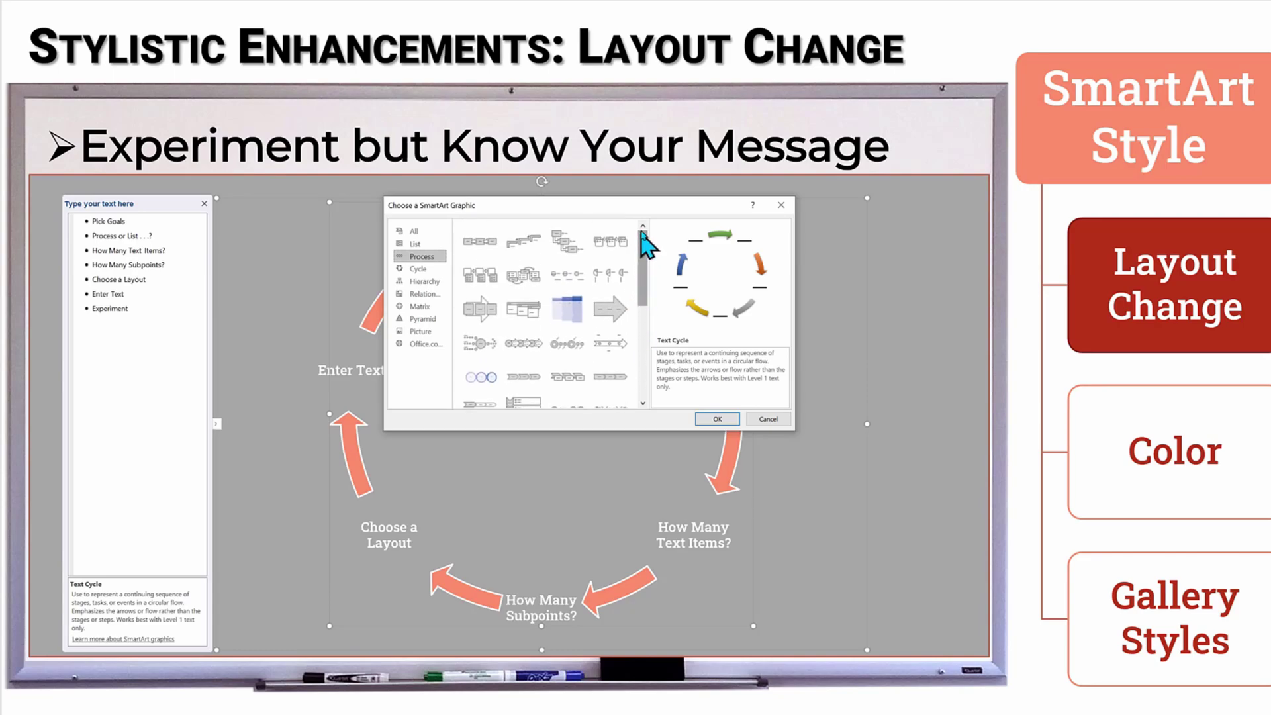
pyautogui.click(561, 256)
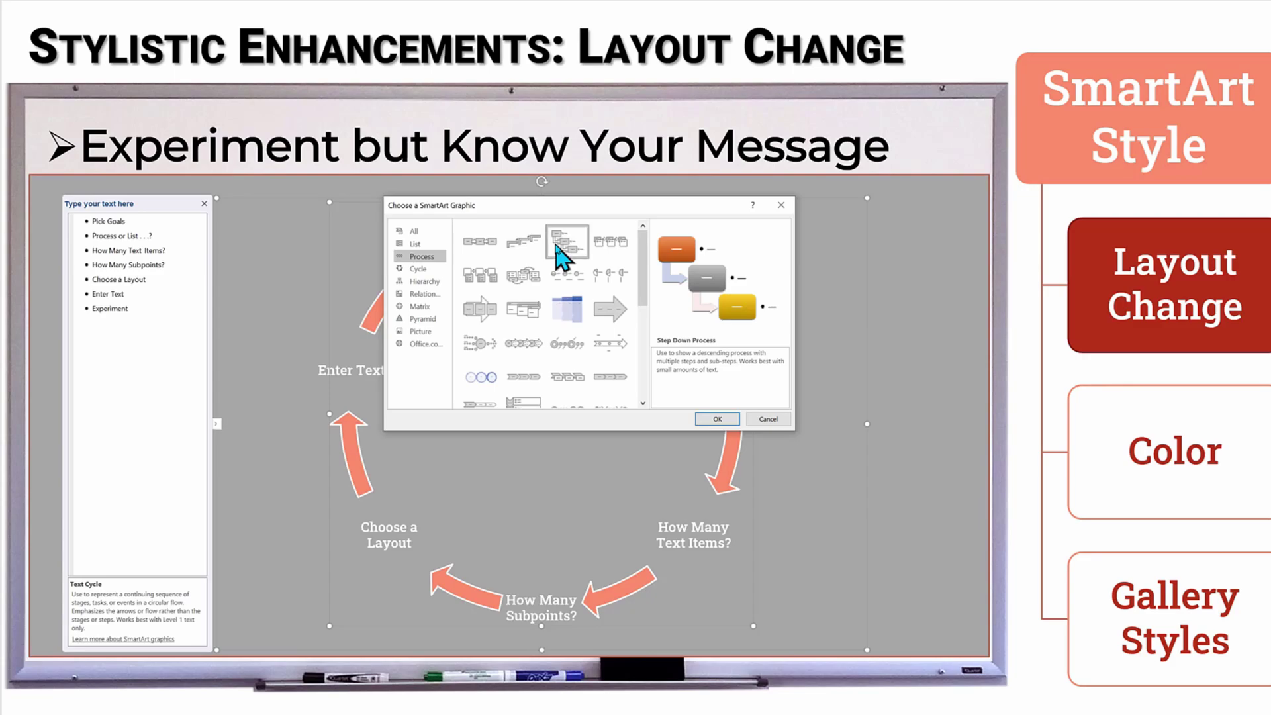
pyautogui.click(717, 420)
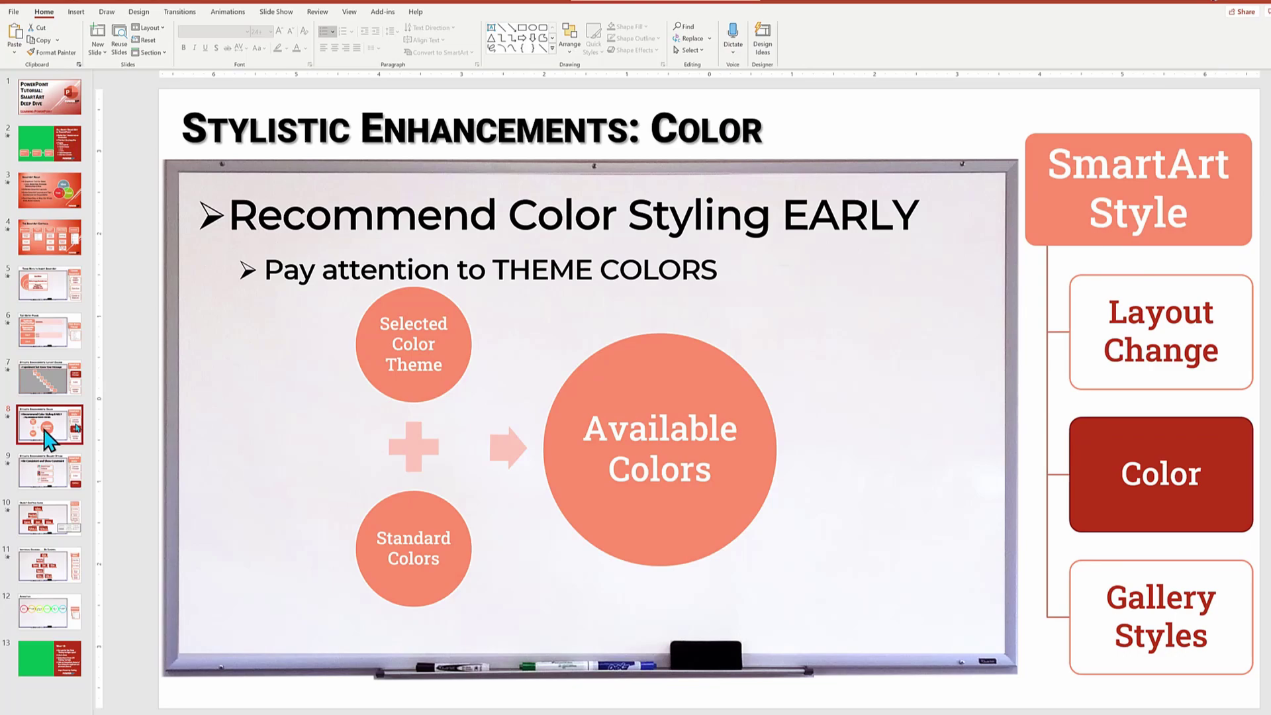
# Apply a darker red Accent 2 colour scheme to the circle diagram
pyautogui.click(732, 364)
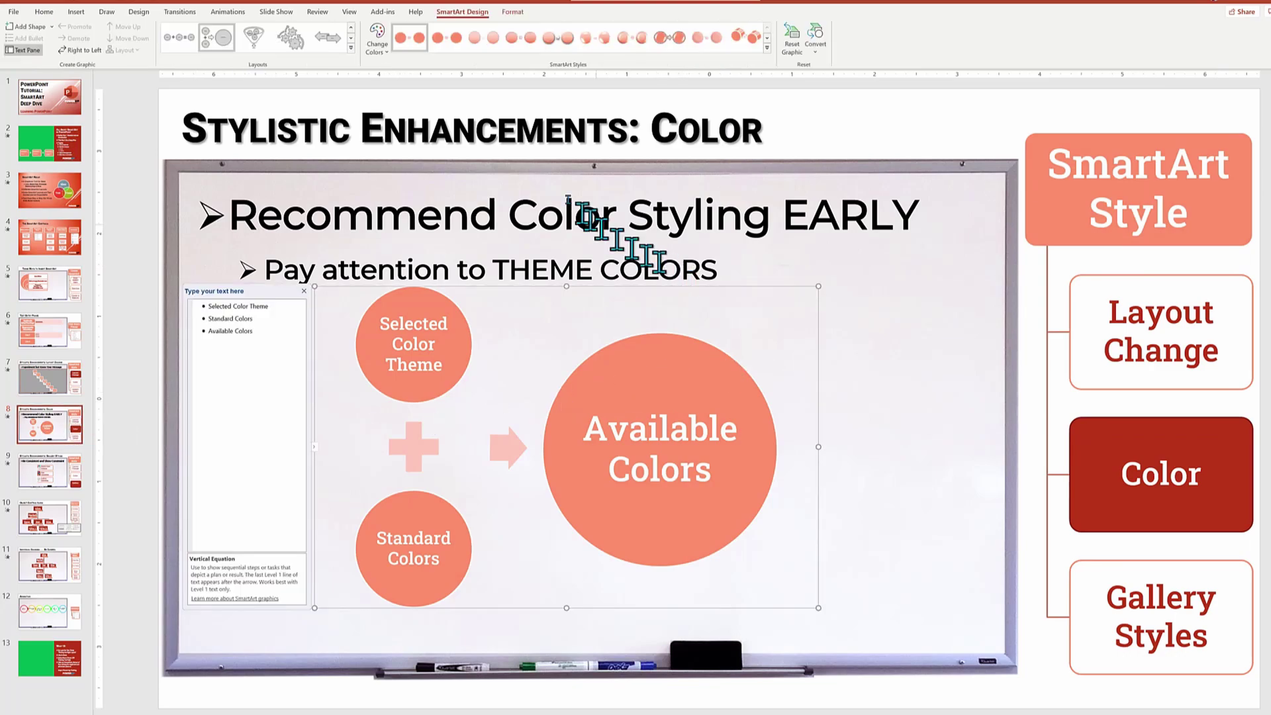
pyautogui.click(388, 54)
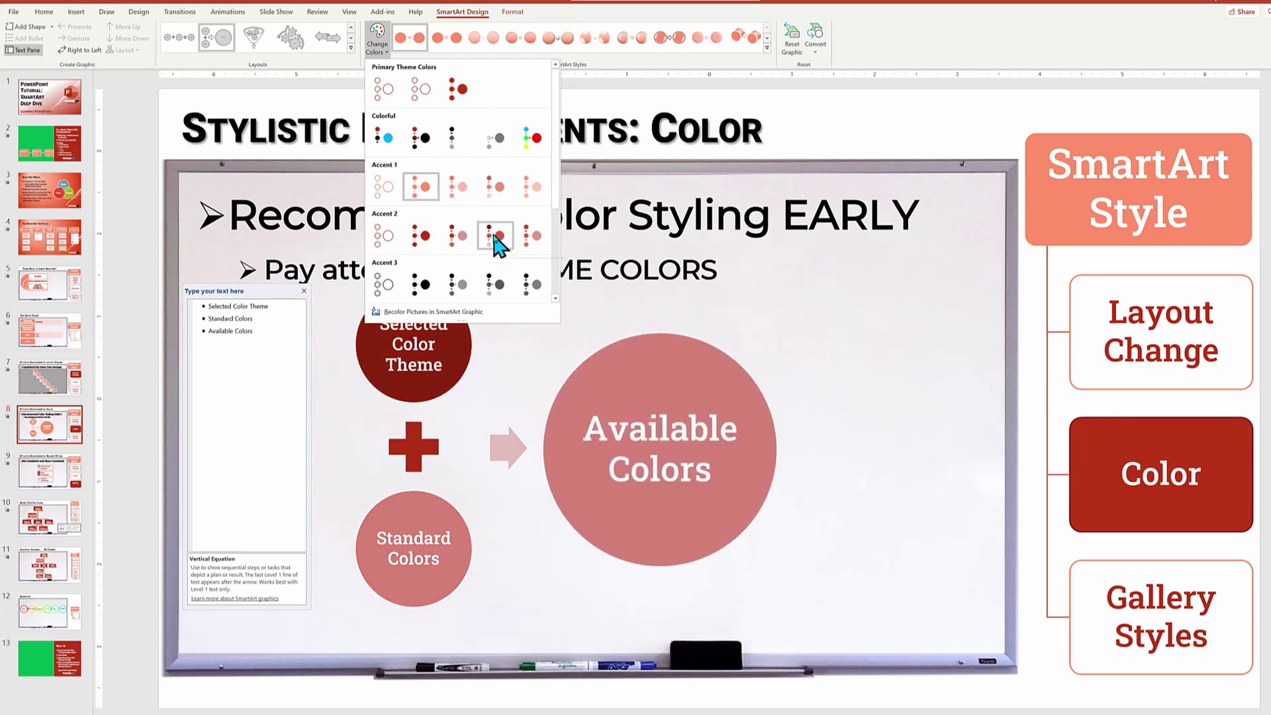
pyautogui.click(422, 240)
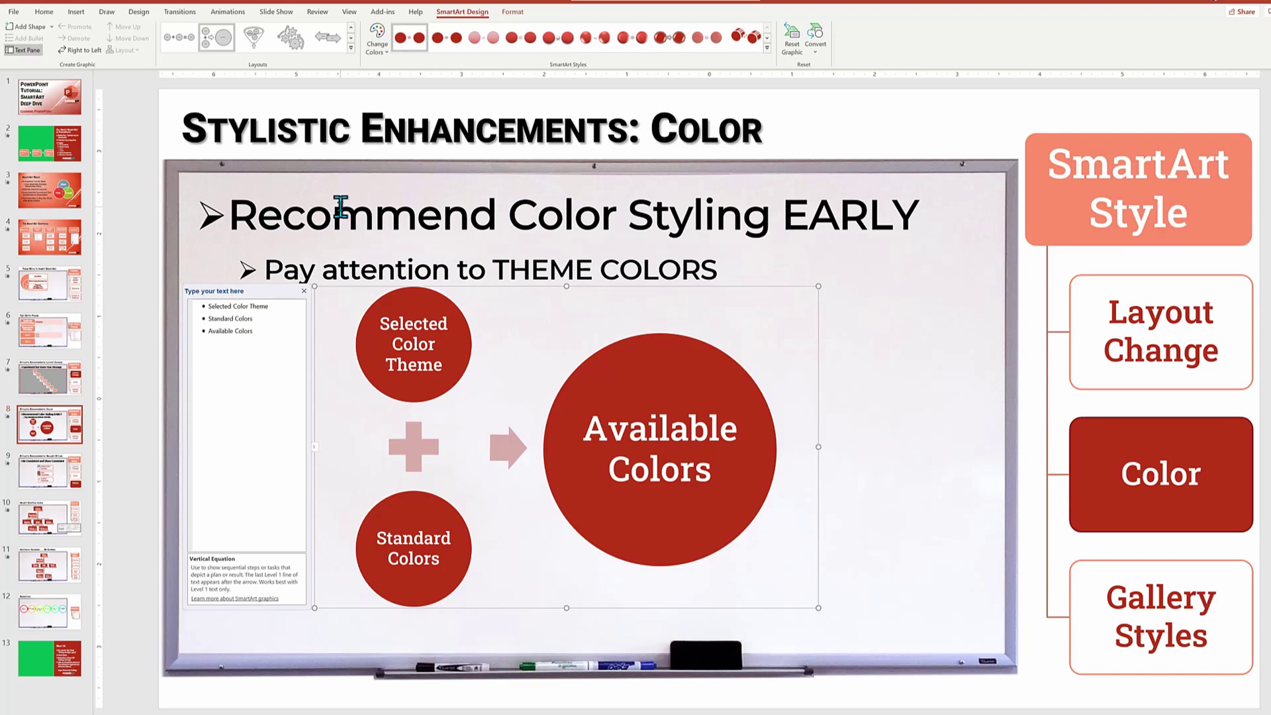
# Switch the presentation's theme colours to the Blue palette under Design variants
pyautogui.click(139, 12)
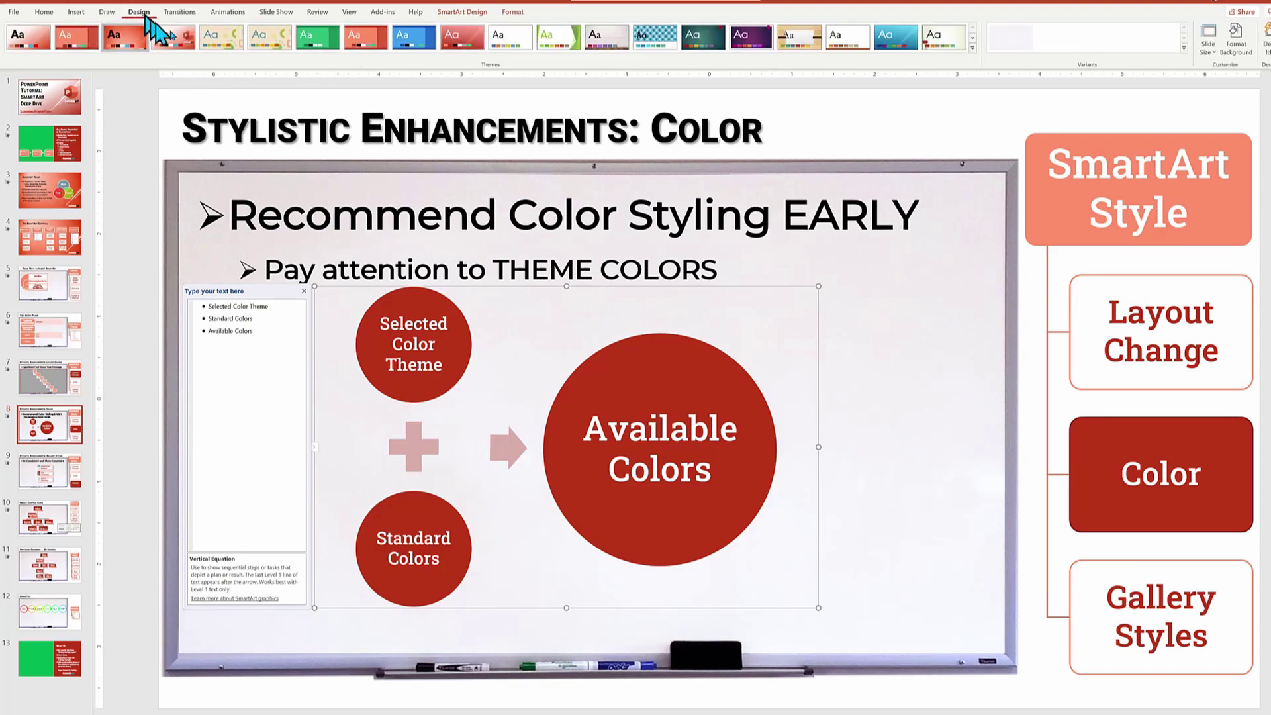
pyautogui.click(1185, 49)
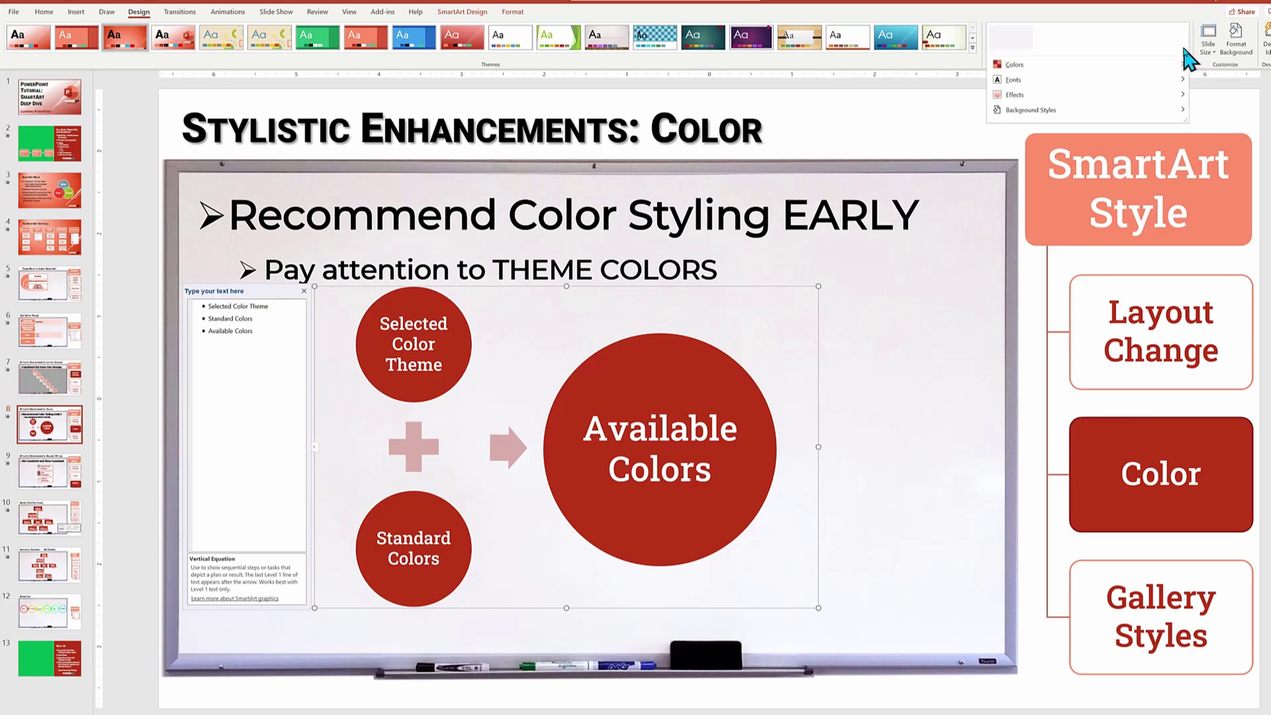
pyautogui.moveTo(1119, 65)
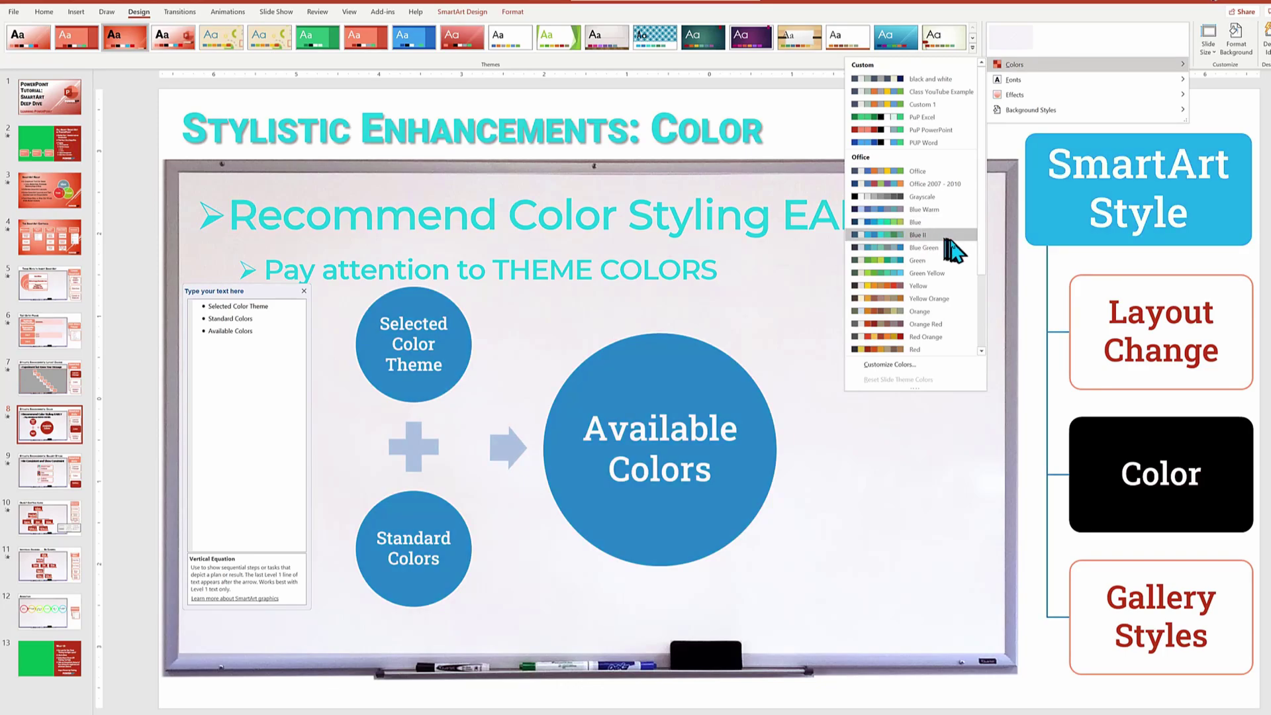
pyautogui.click(958, 223)
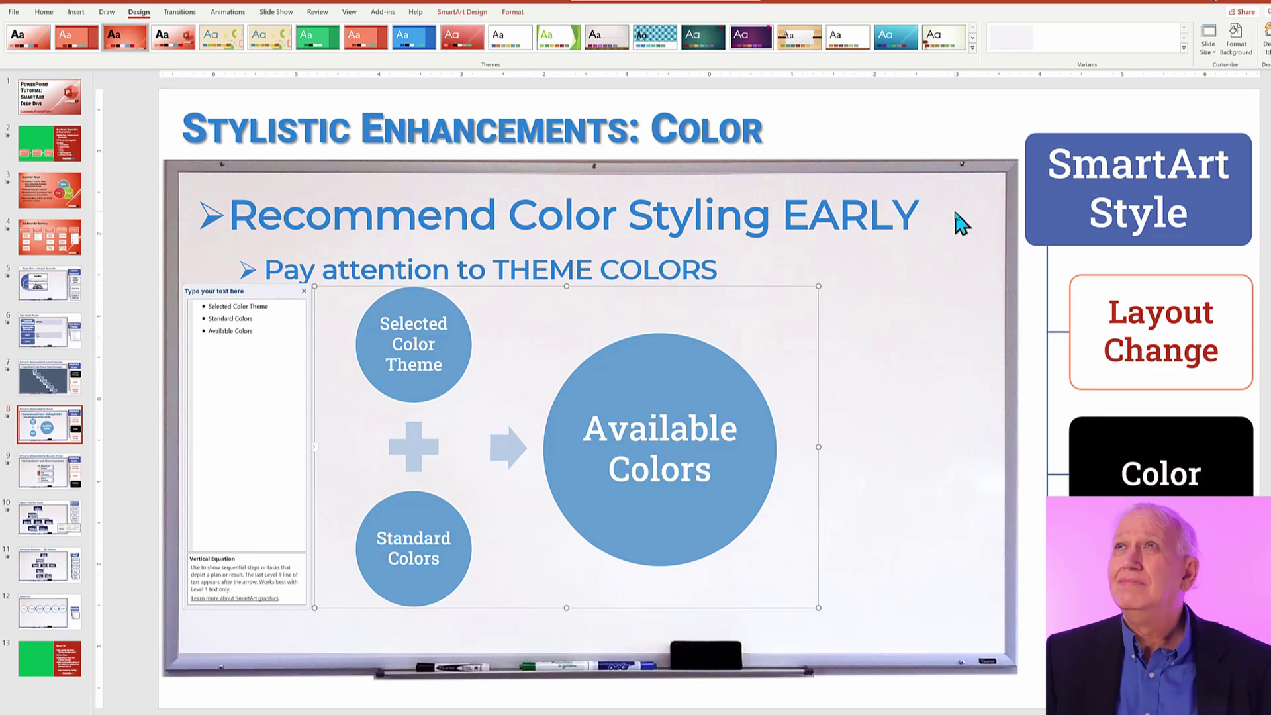
# Recolour the circle diagram with the Colored Fill – Accent 3 scheme
pyautogui.click(463, 11)
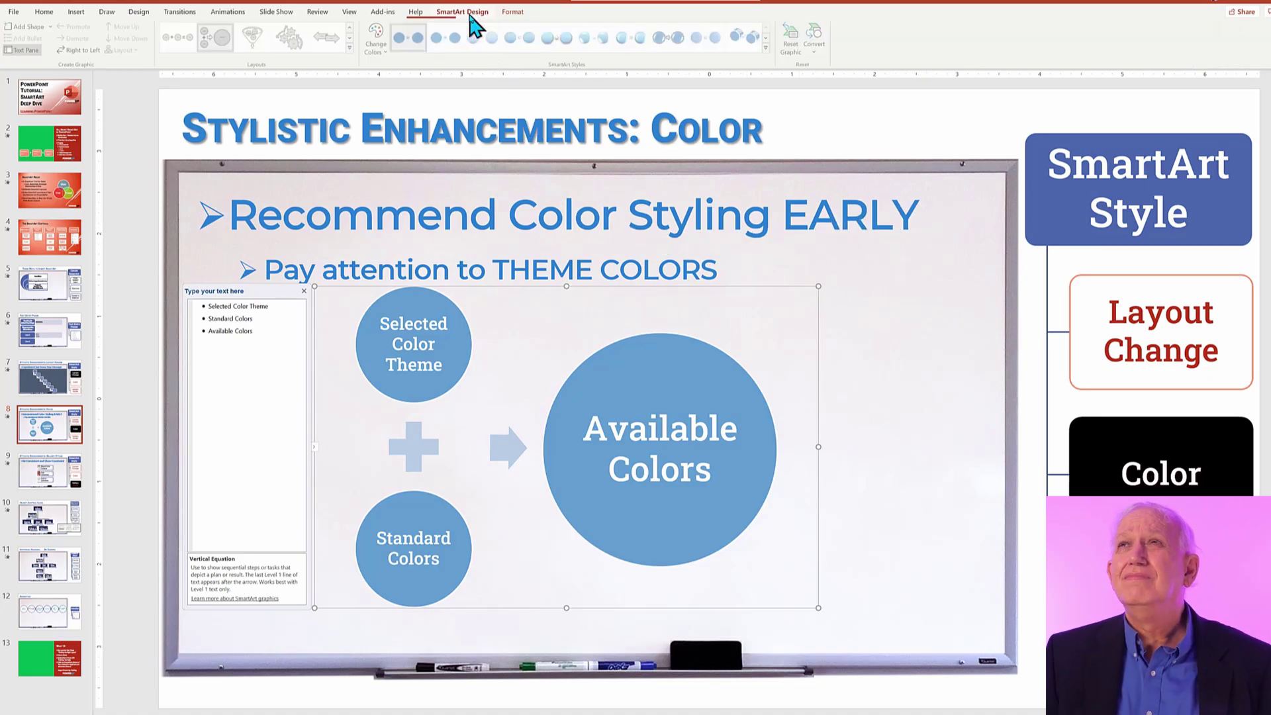
pyautogui.click(388, 53)
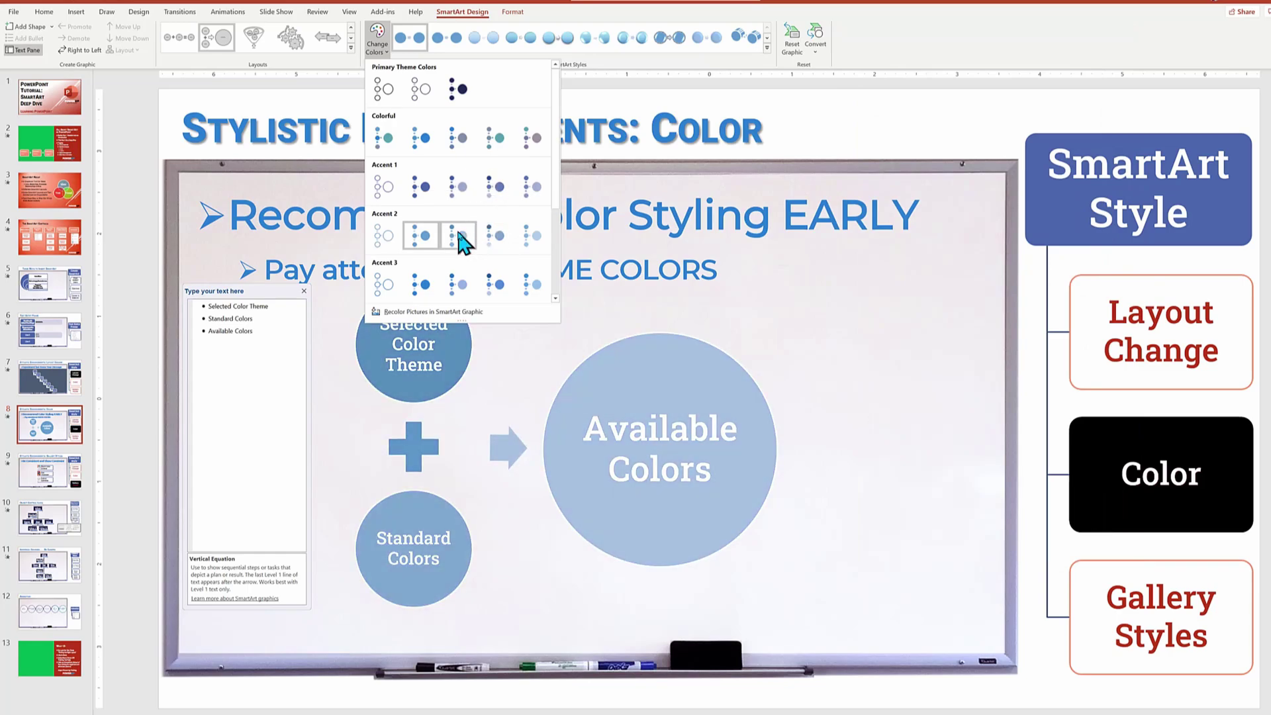
pyautogui.click(424, 286)
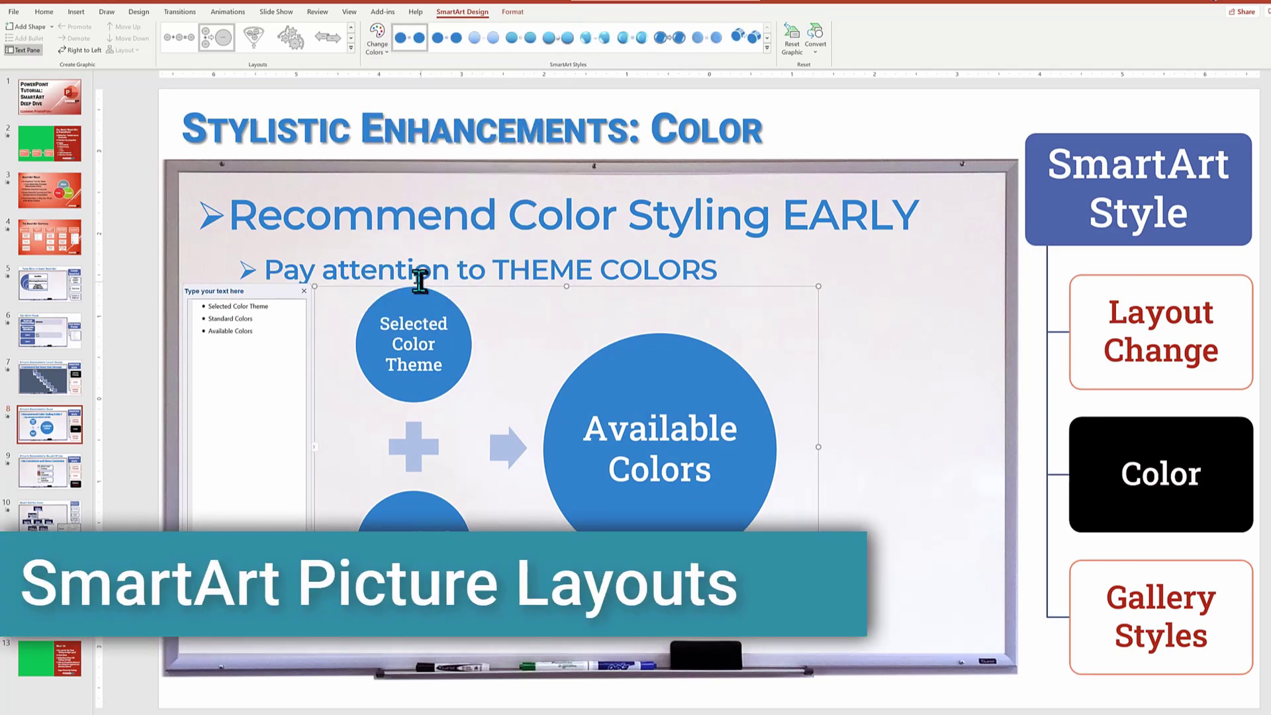
# Pick the Ascending Picture Accent Process layout from the Picture category of the layout chooser
pyautogui.click(351, 47)
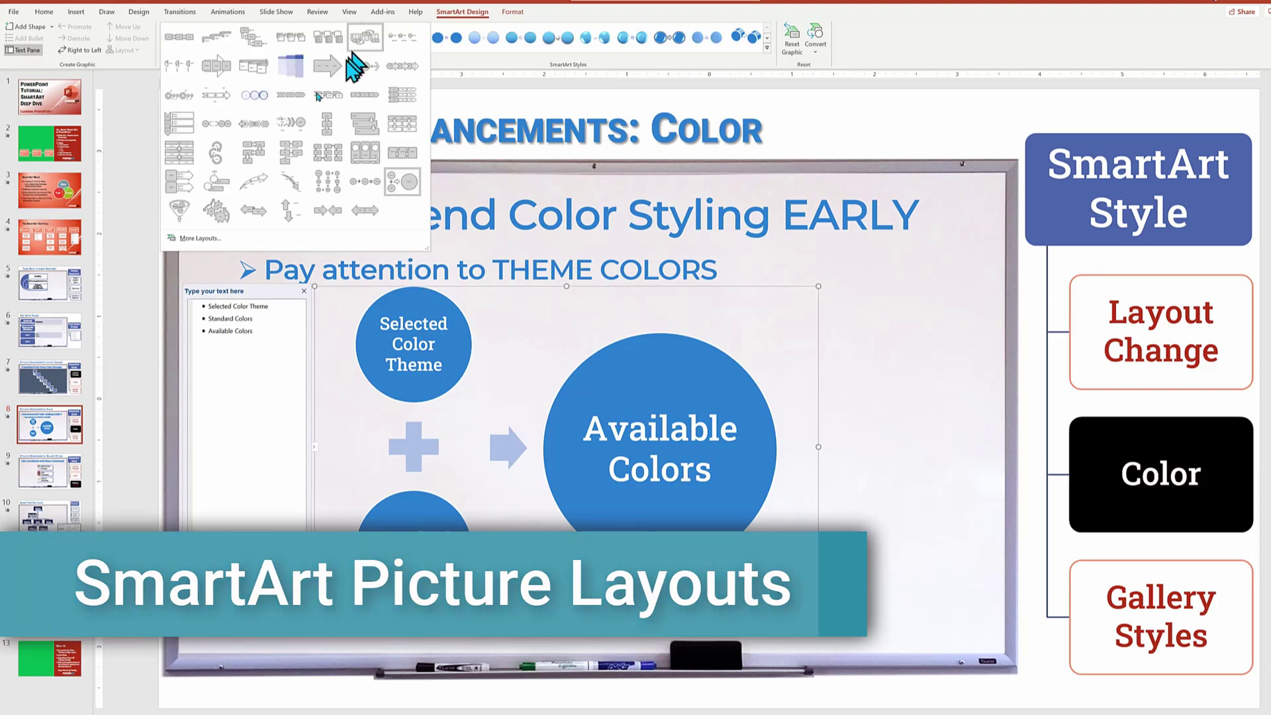
pyautogui.click(223, 240)
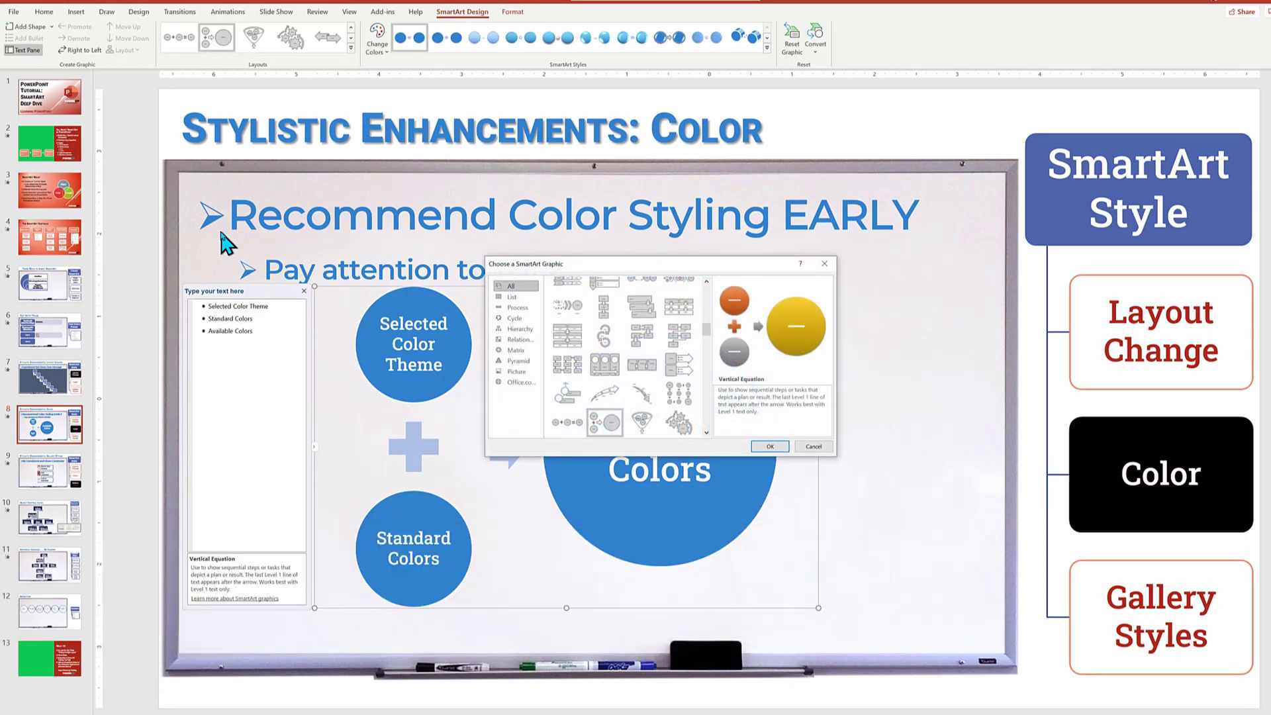
pyautogui.click(517, 371)
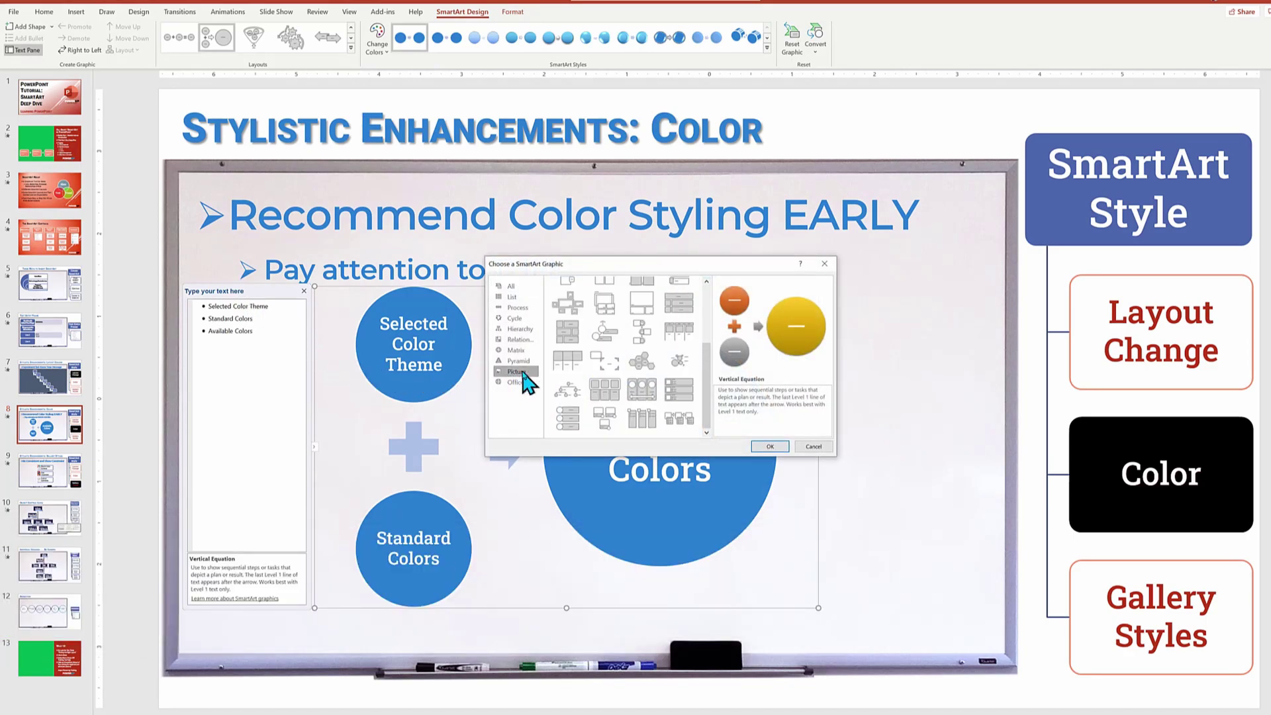
pyautogui.scroll(1, 695, 369)
pyautogui.click(605, 354)
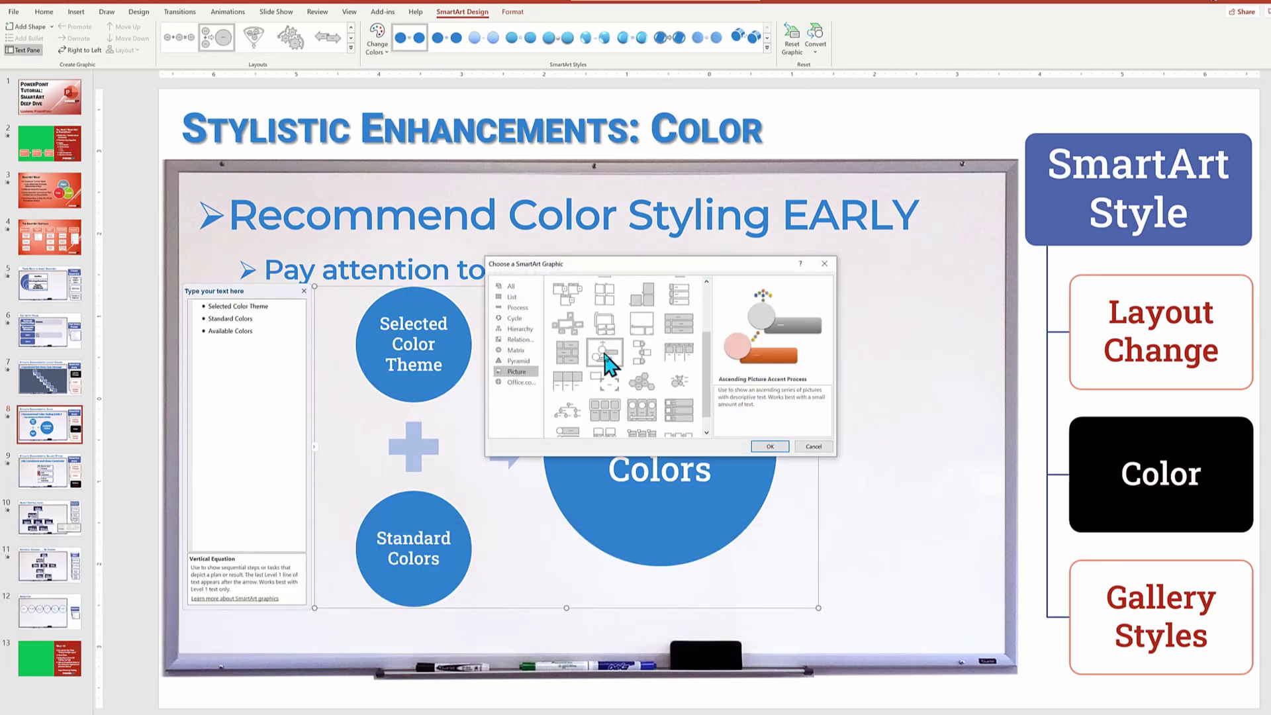
# Apply the Ascending Picture Accent Process layout and put a red umbrellas stock photo in the top circle
pyautogui.click(769, 447)
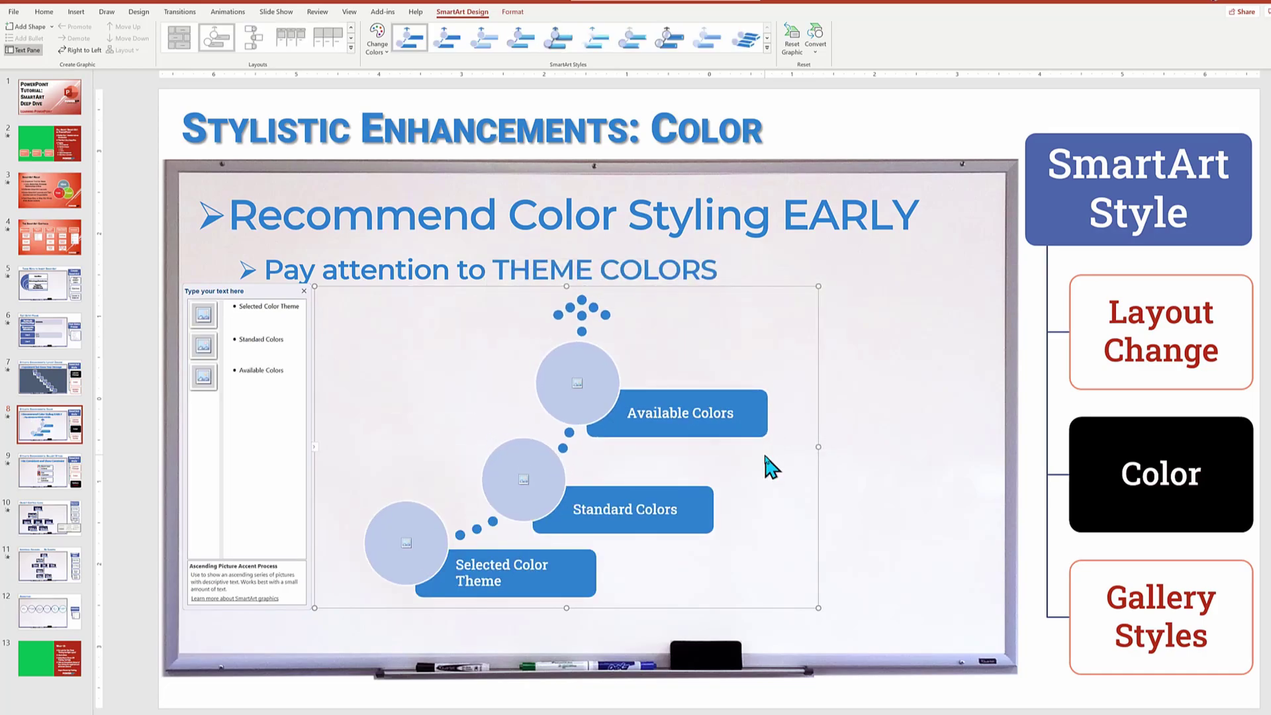
pyautogui.click(580, 386)
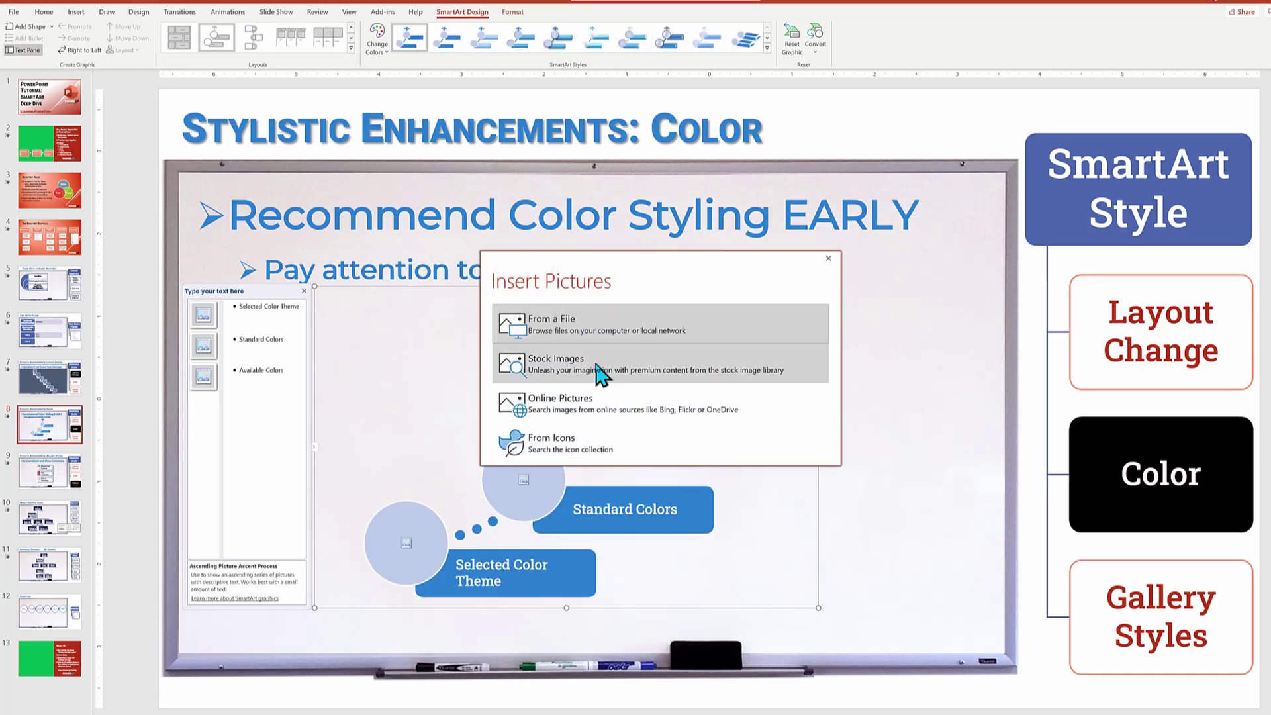
pyautogui.click(599, 375)
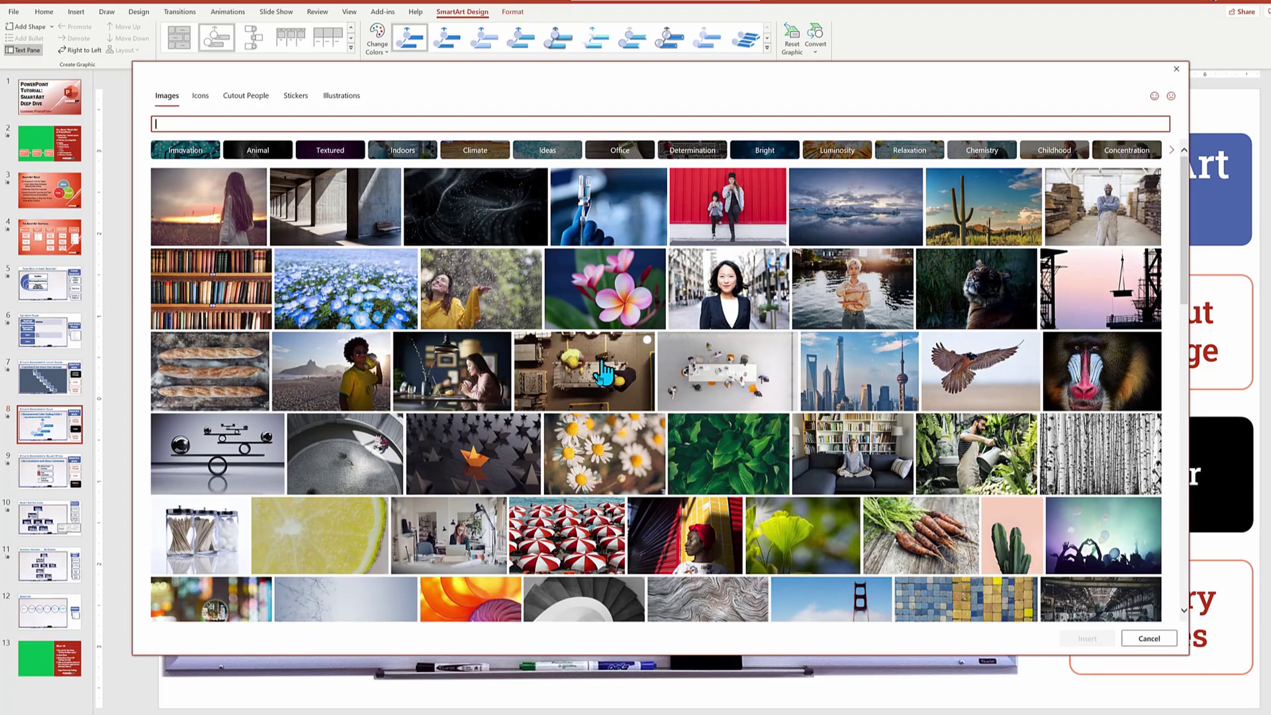
pyautogui.click(594, 559)
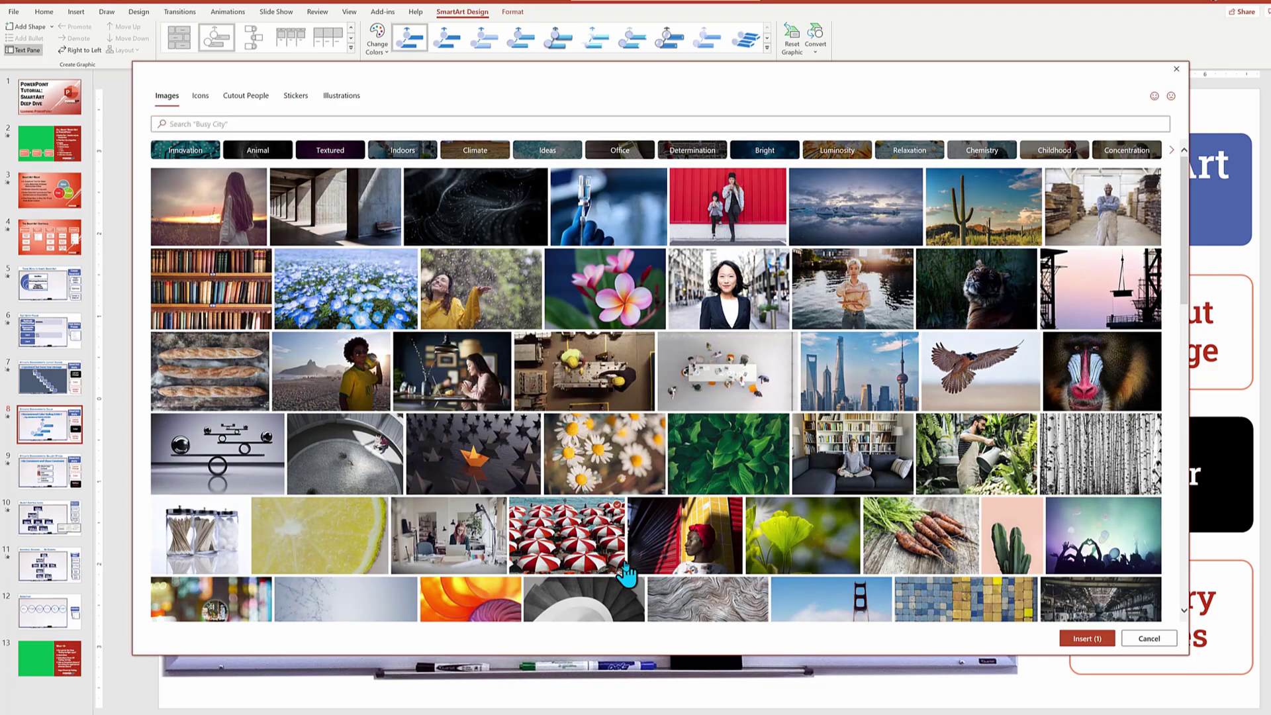
pyautogui.click(1080, 639)
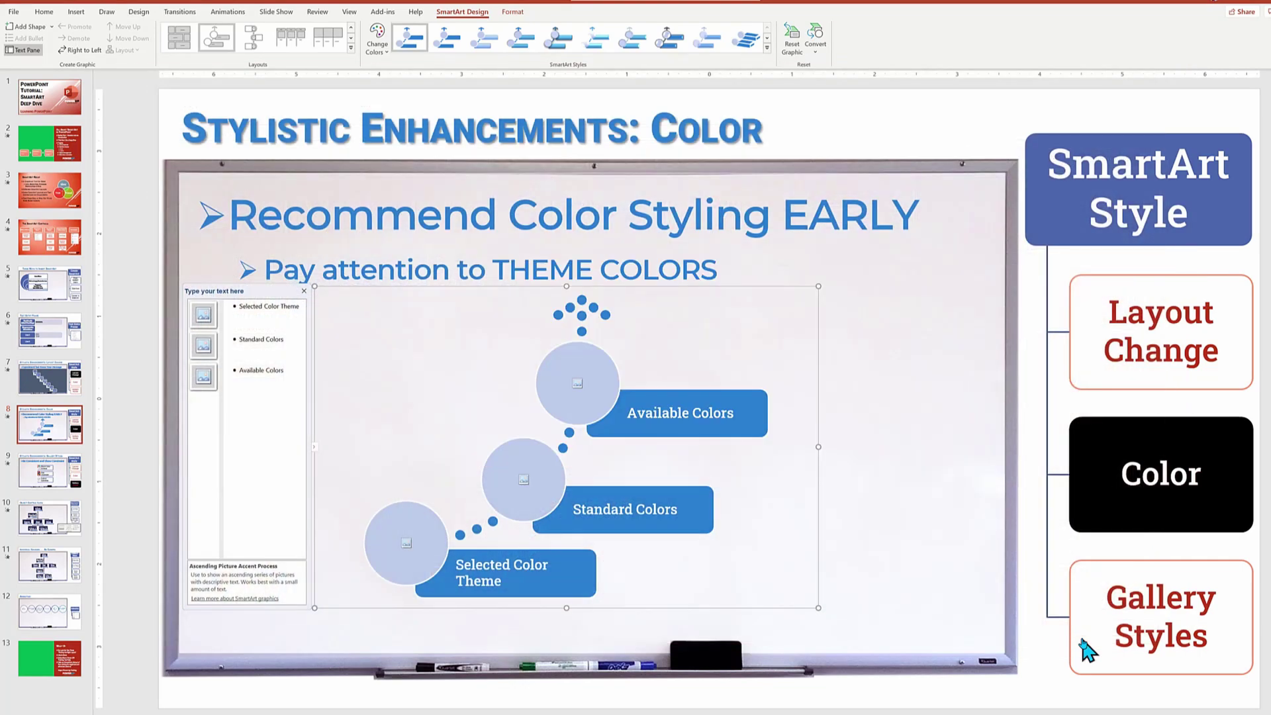
# Fill the middle and bottom circles with pink flower and spiral staircase stock photos
pyautogui.click(524, 483)
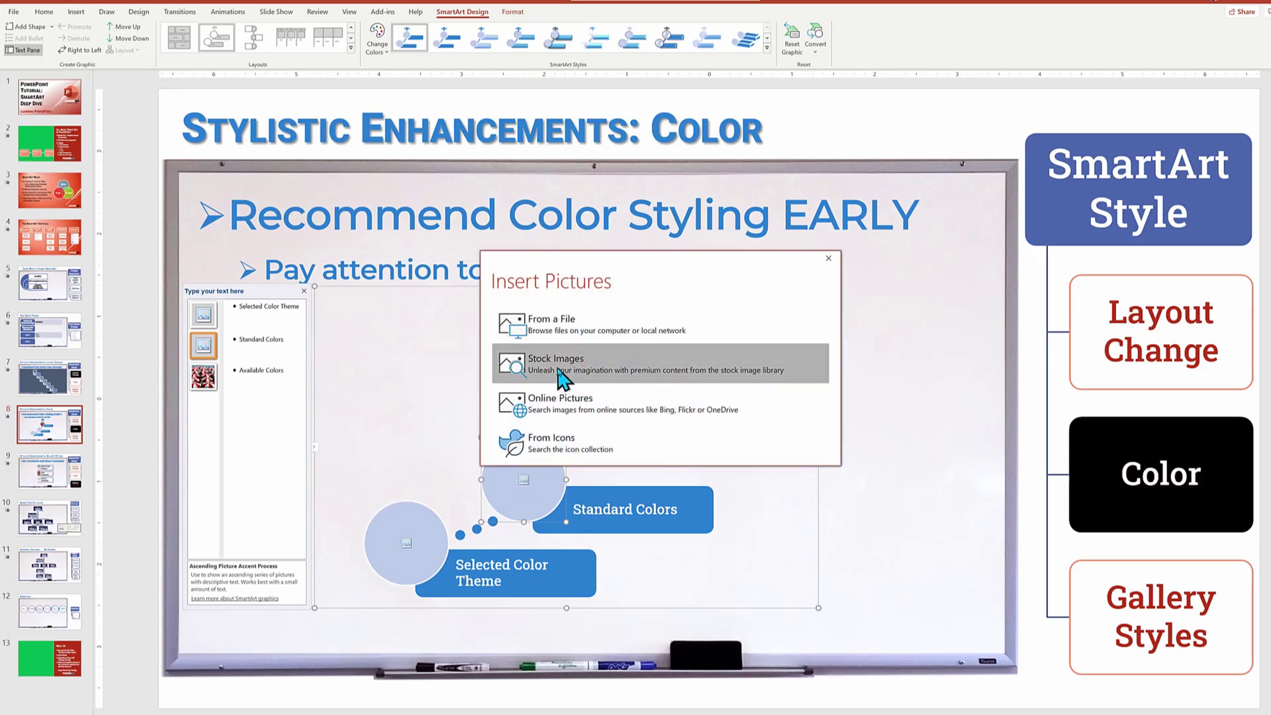
pyautogui.click(563, 379)
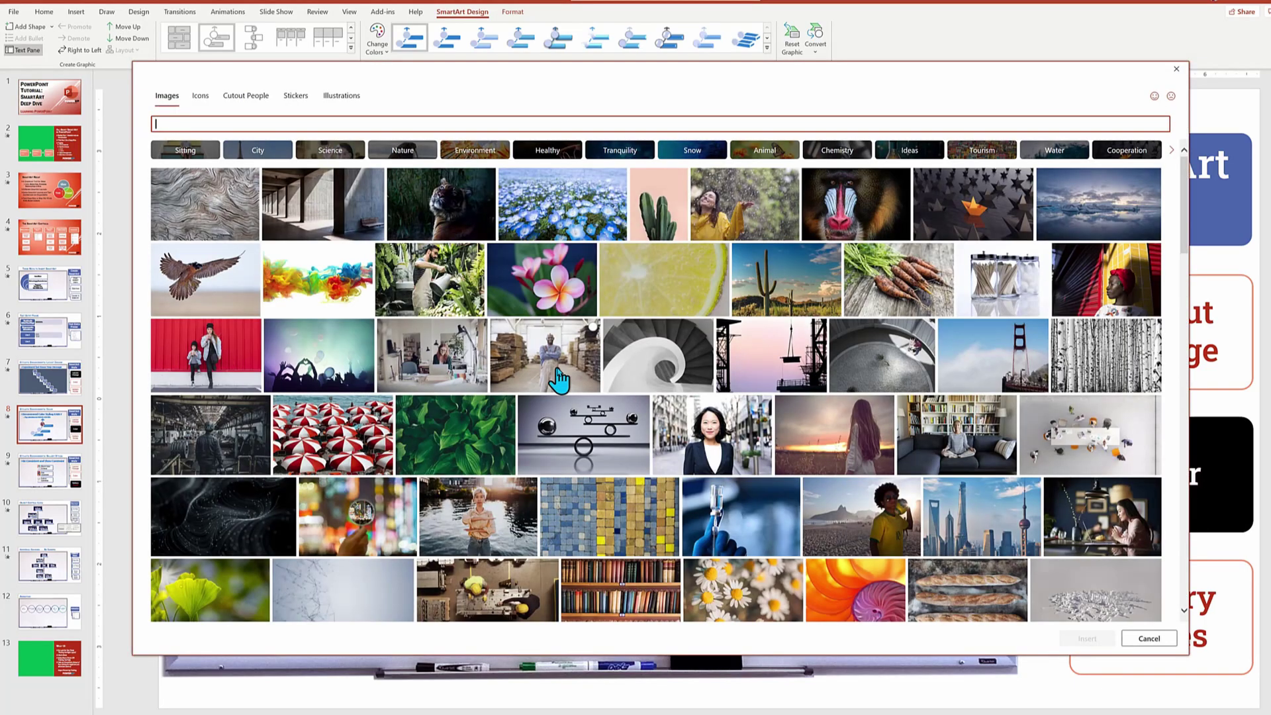
pyautogui.click(586, 252)
pyautogui.click(1087, 639)
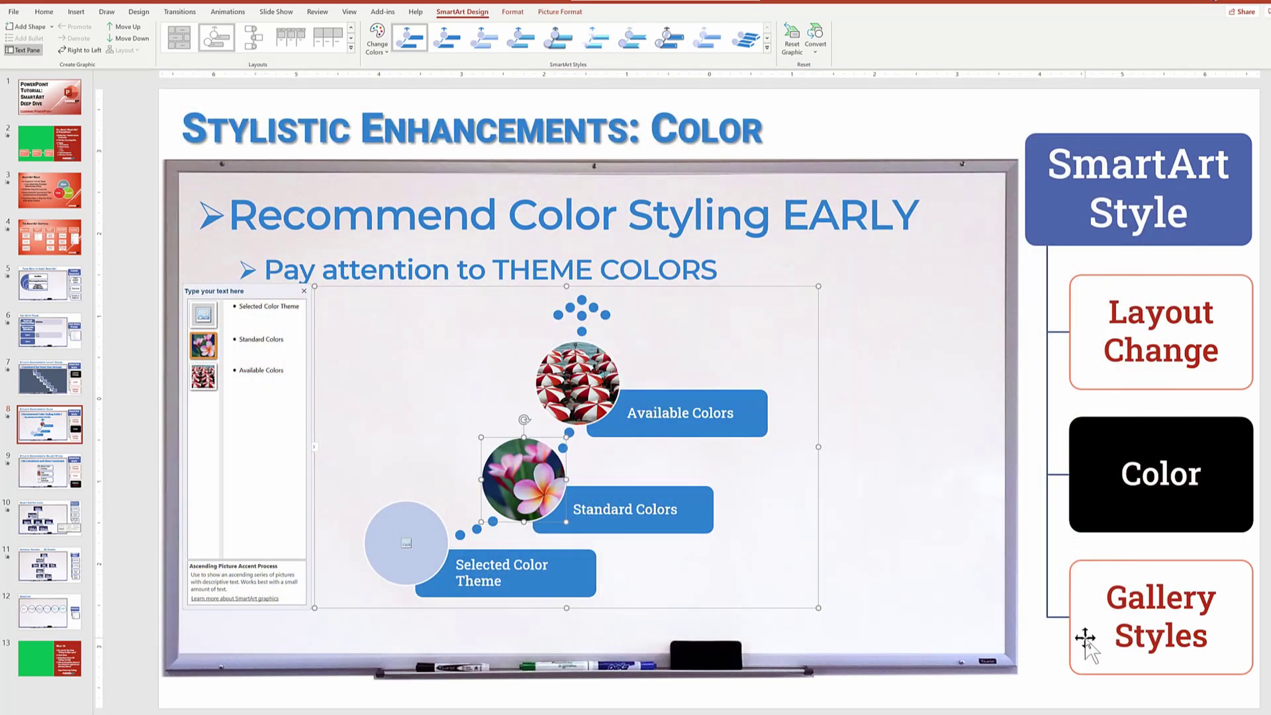
pyautogui.click(408, 544)
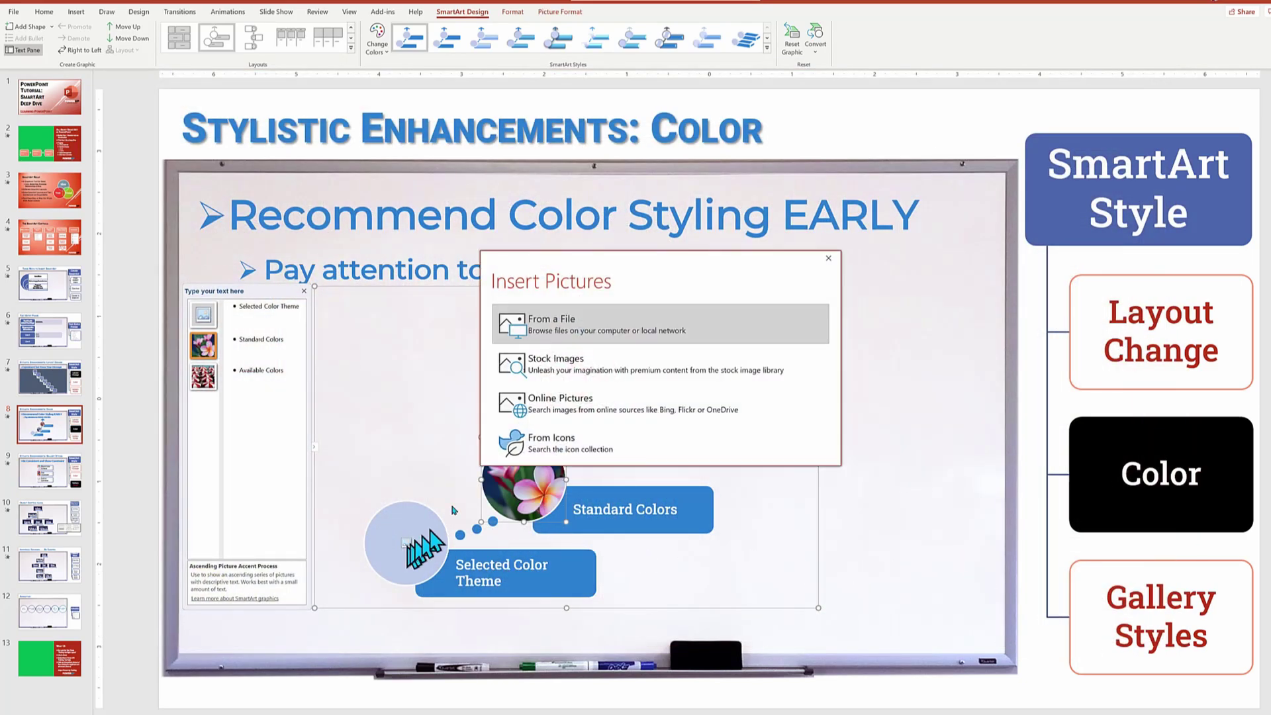
pyautogui.click(534, 383)
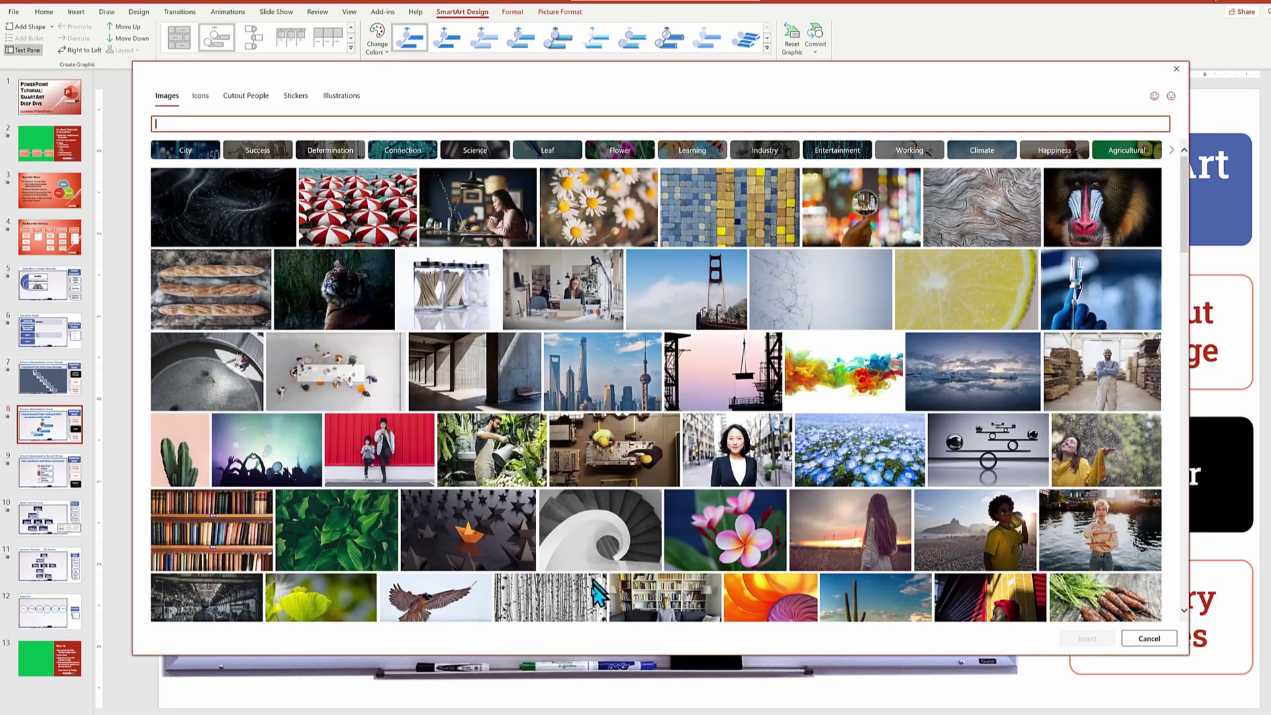
pyautogui.scroll(-3, 582, 613)
pyautogui.click(632, 336)
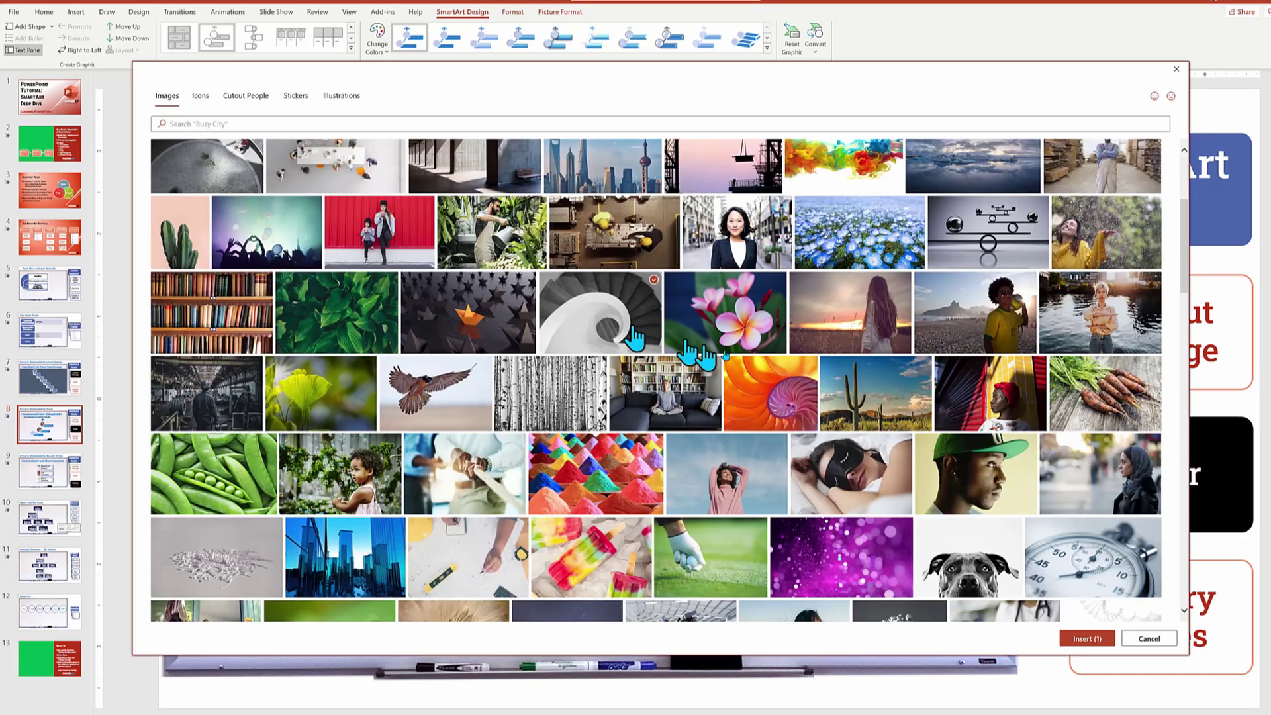
pyautogui.click(1086, 639)
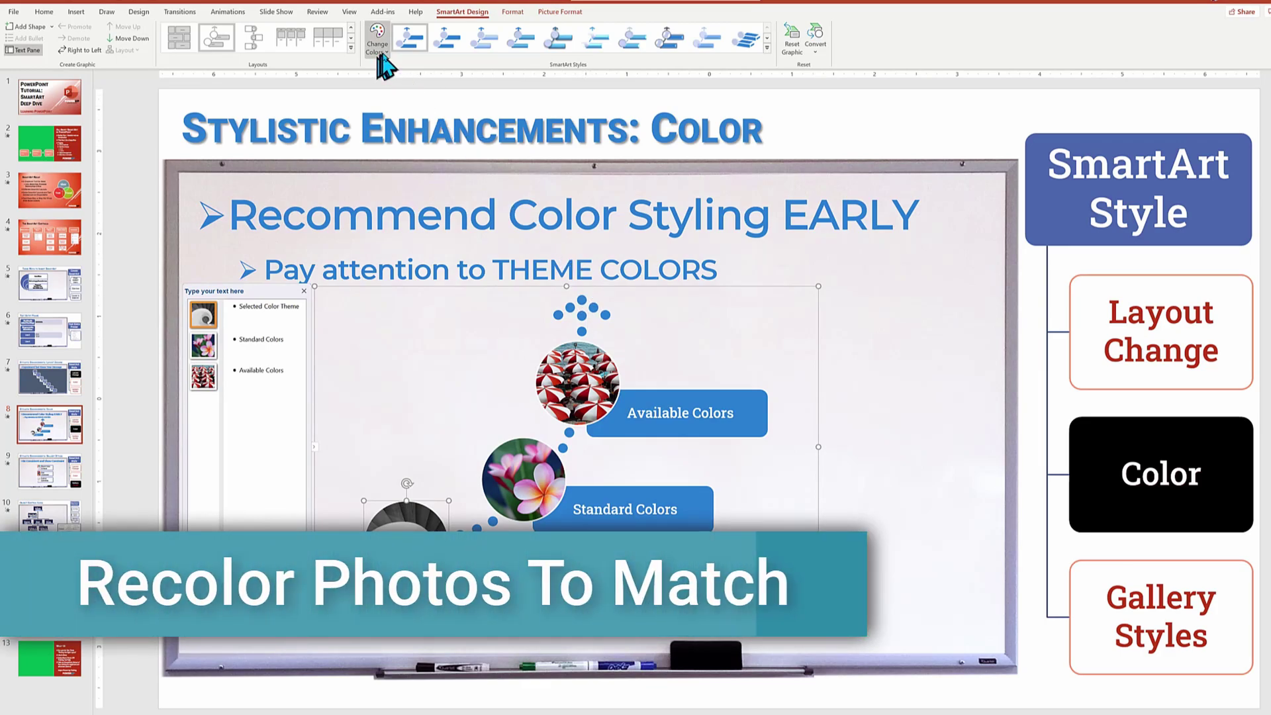
# Recolour the circle photos to match the graphic and apply a blue colour scheme
pyautogui.click(382, 53)
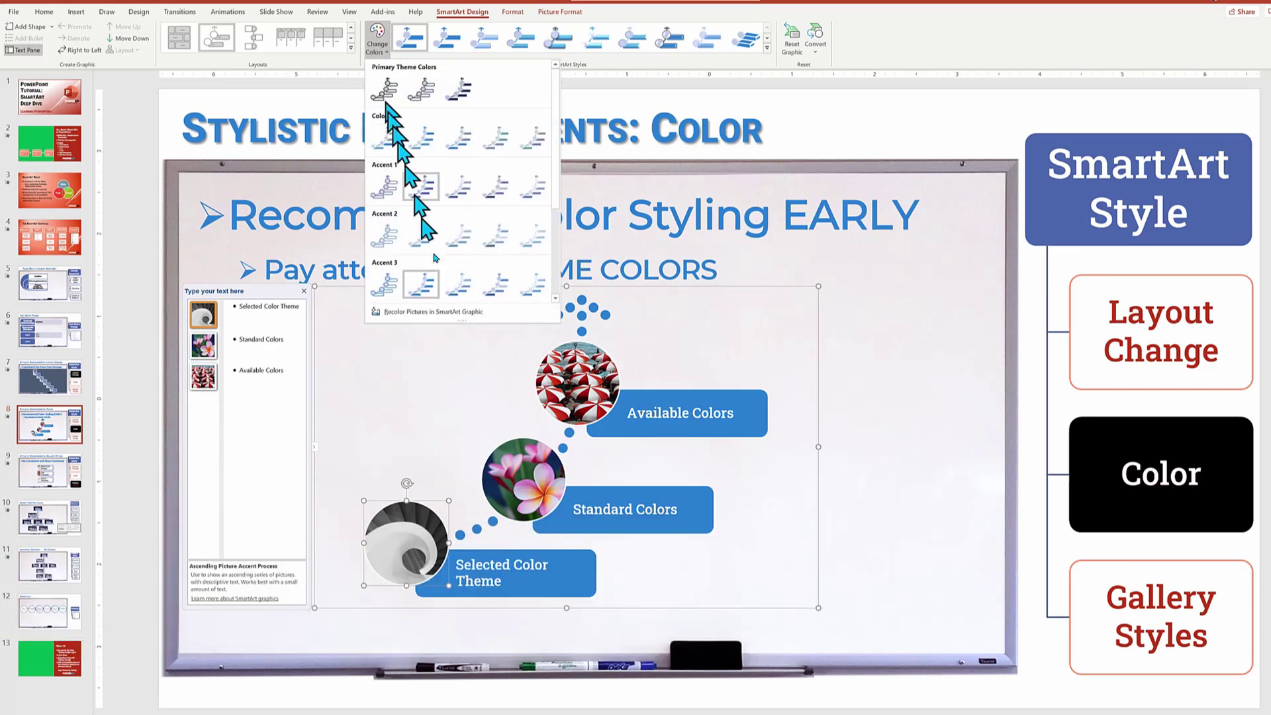
pyautogui.click(451, 312)
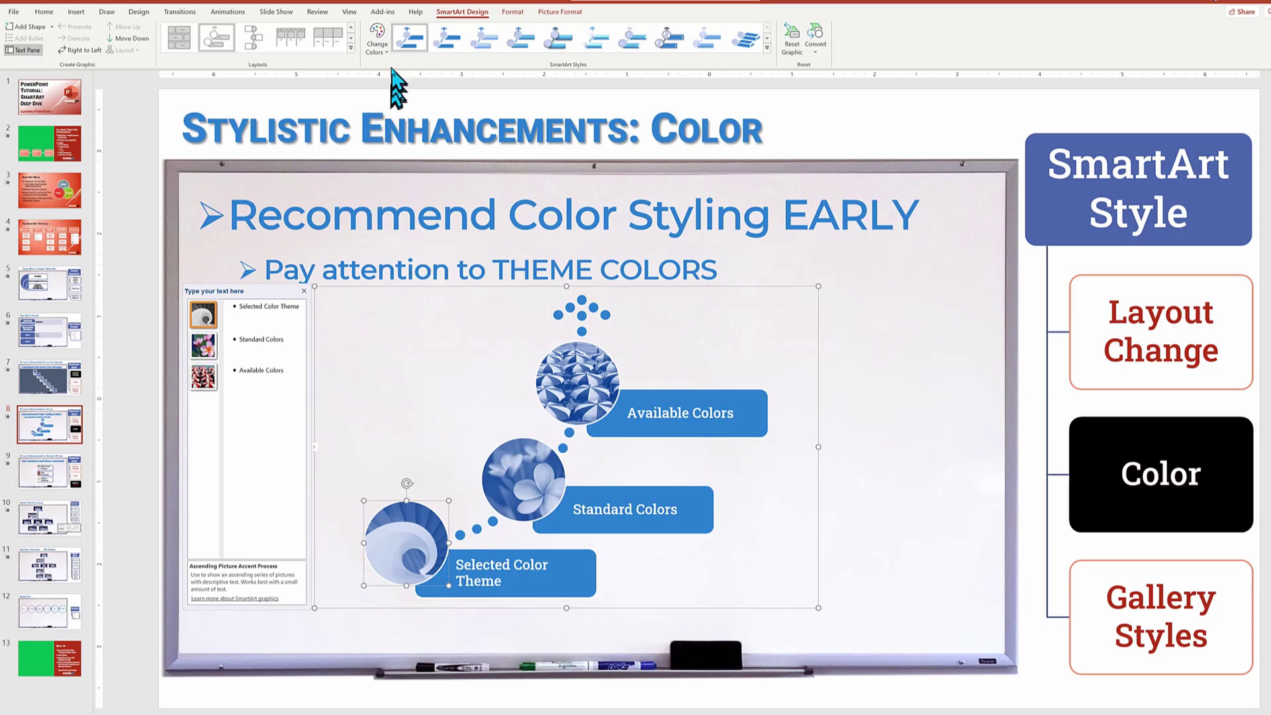
pyautogui.click(384, 48)
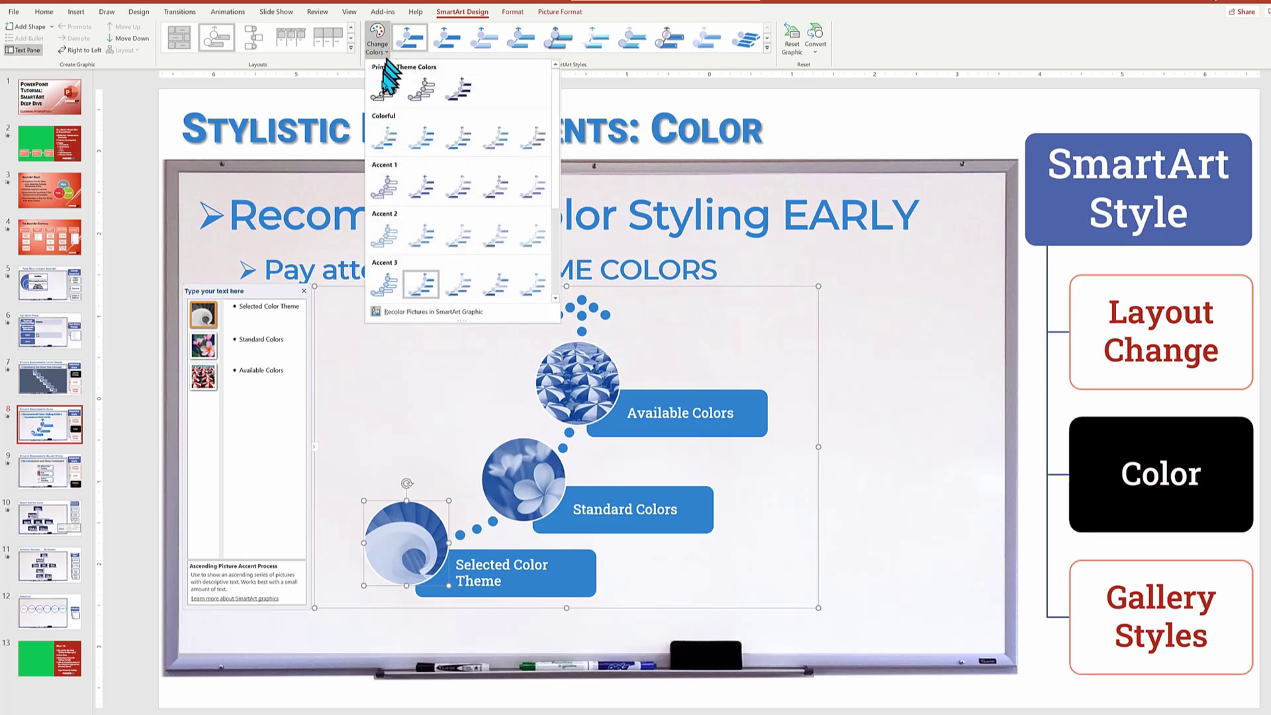
pyautogui.click(535, 139)
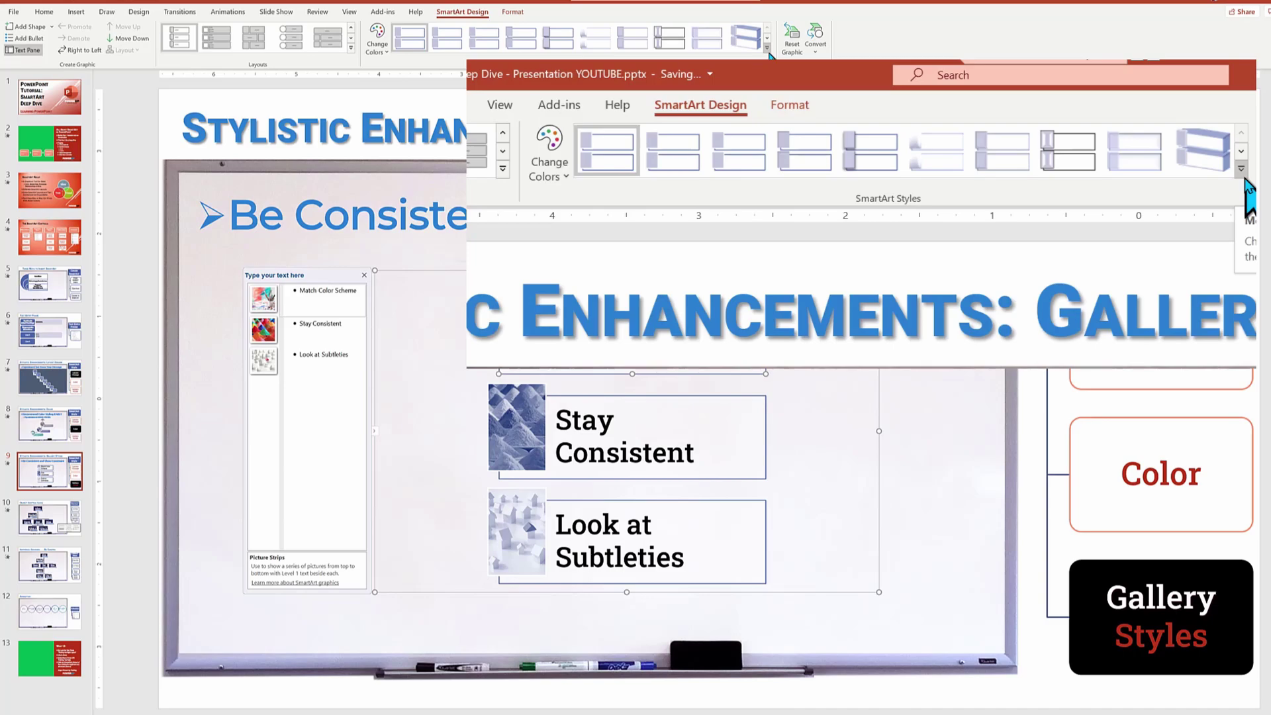
# Give the picture-strip graphic the first 3-D SmartArt style, then go to slide 10
pyautogui.click(769, 53)
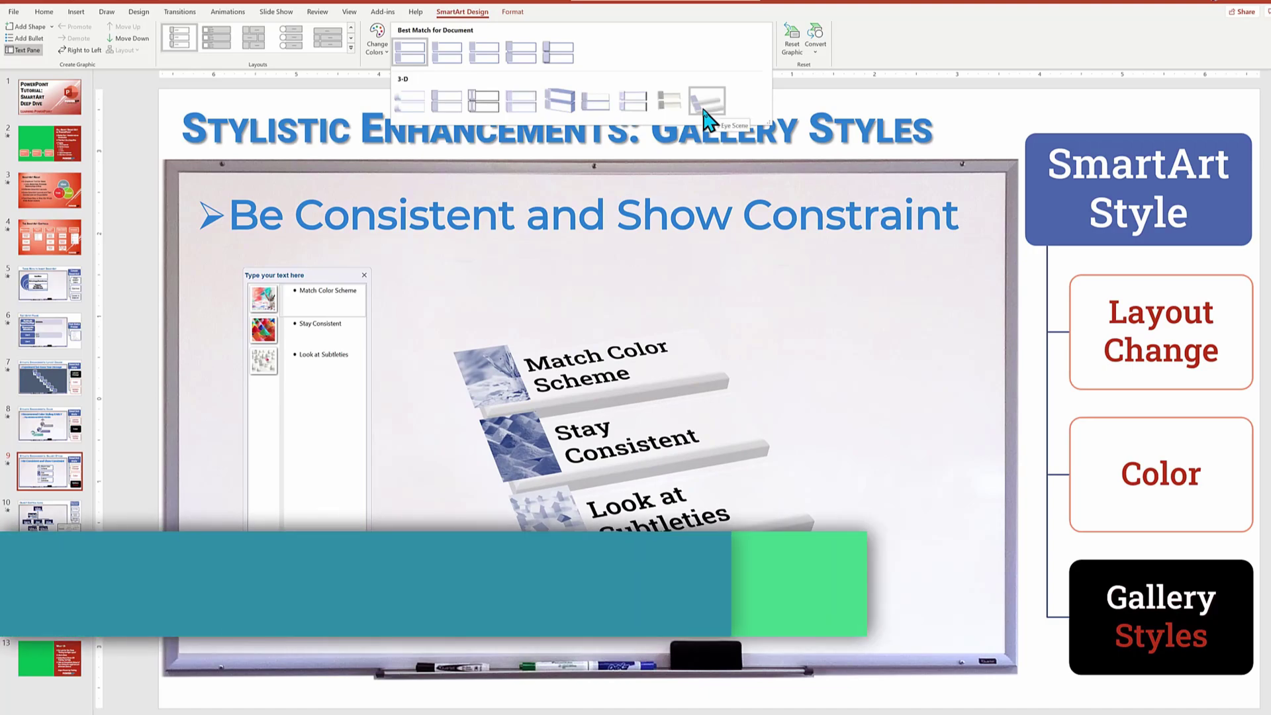
pyautogui.click(409, 101)
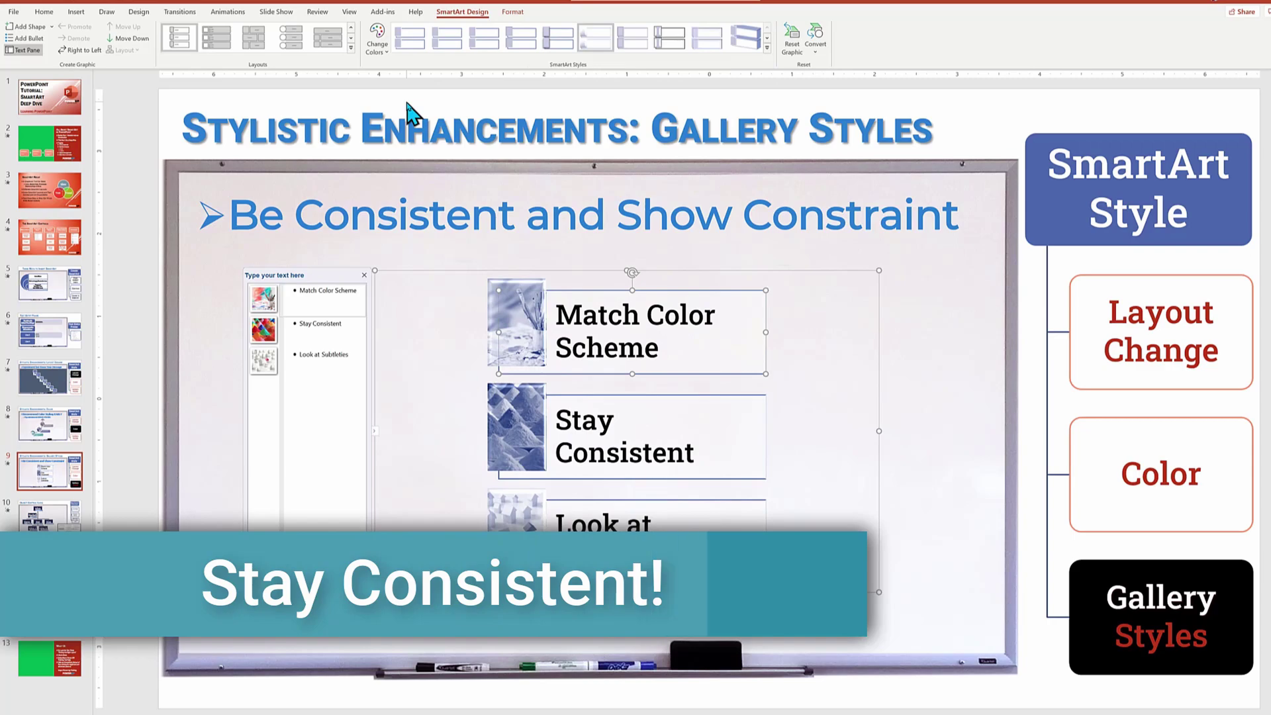
pyautogui.click(39, 520)
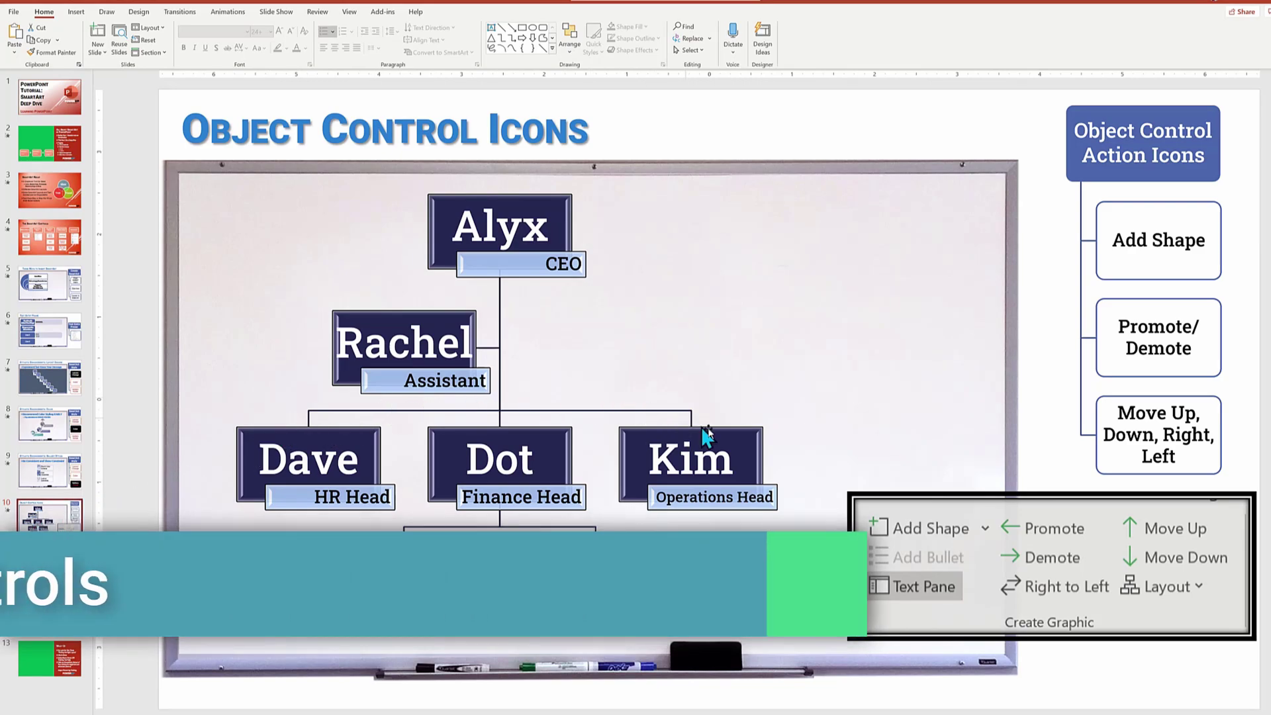
# Add empty shapes after and before Kim's box in the org chart
pyautogui.click(721, 443)
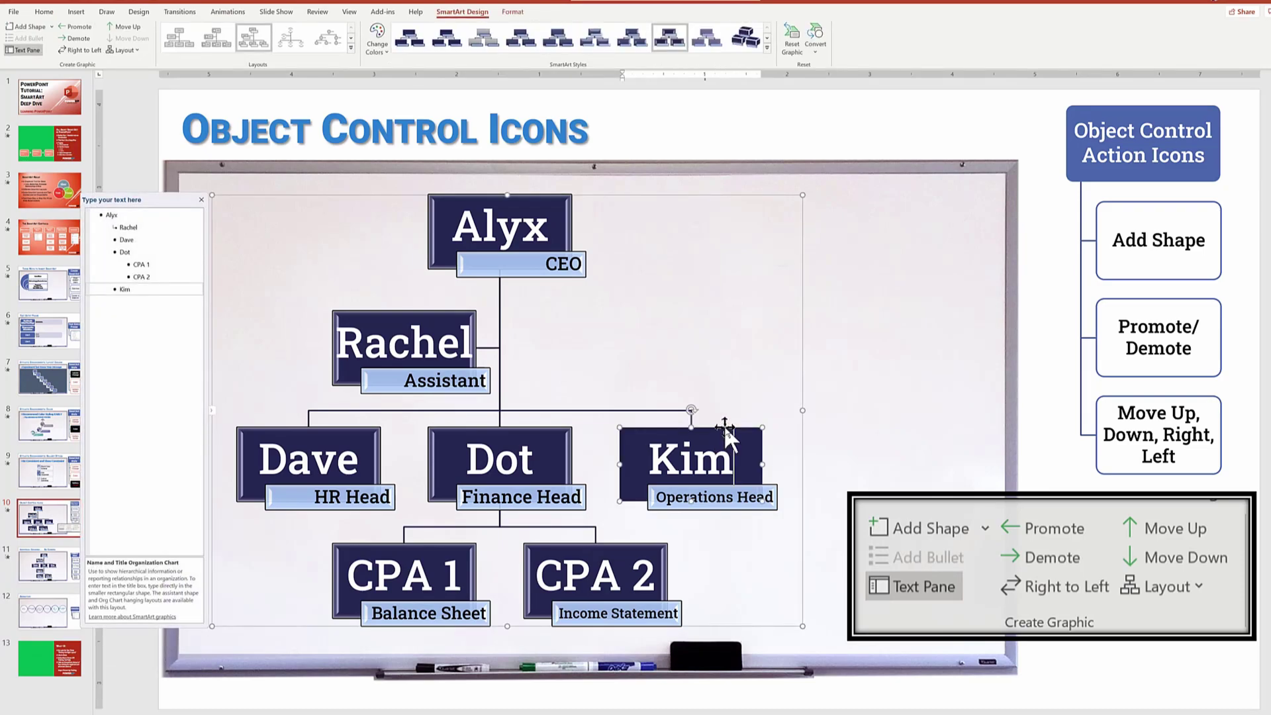
pyautogui.click(725, 427)
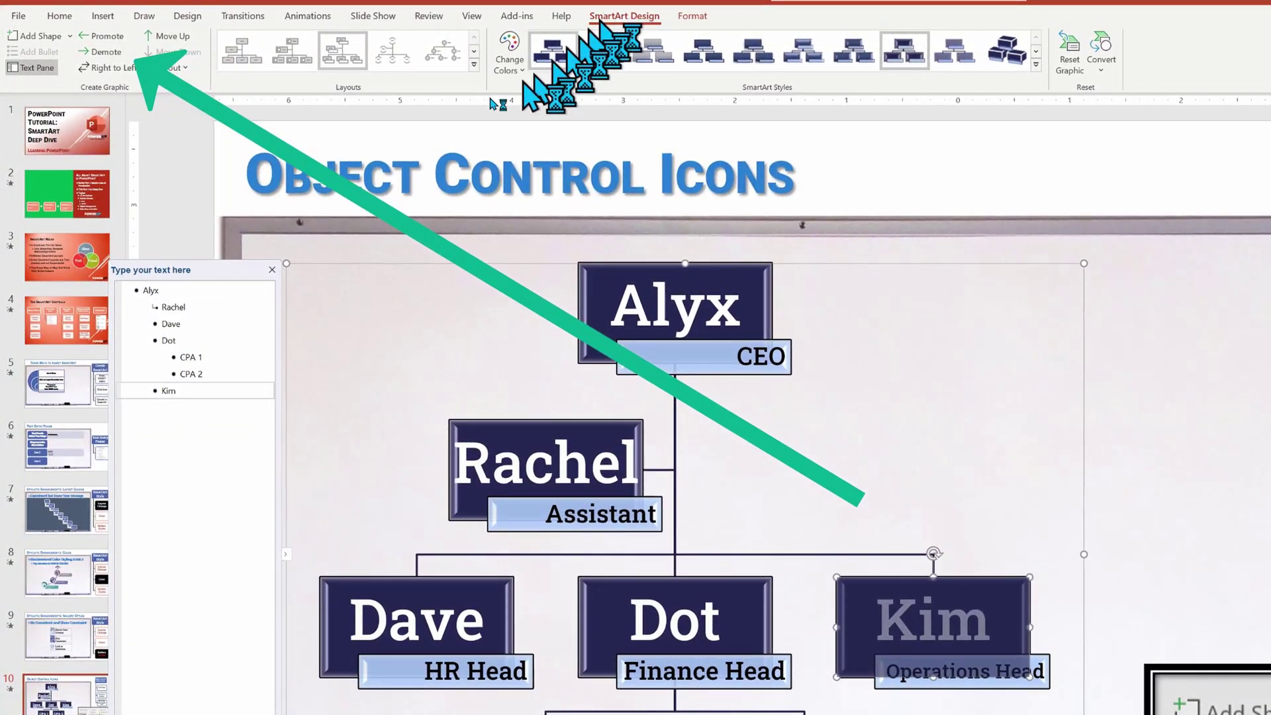
pyautogui.click(70, 37)
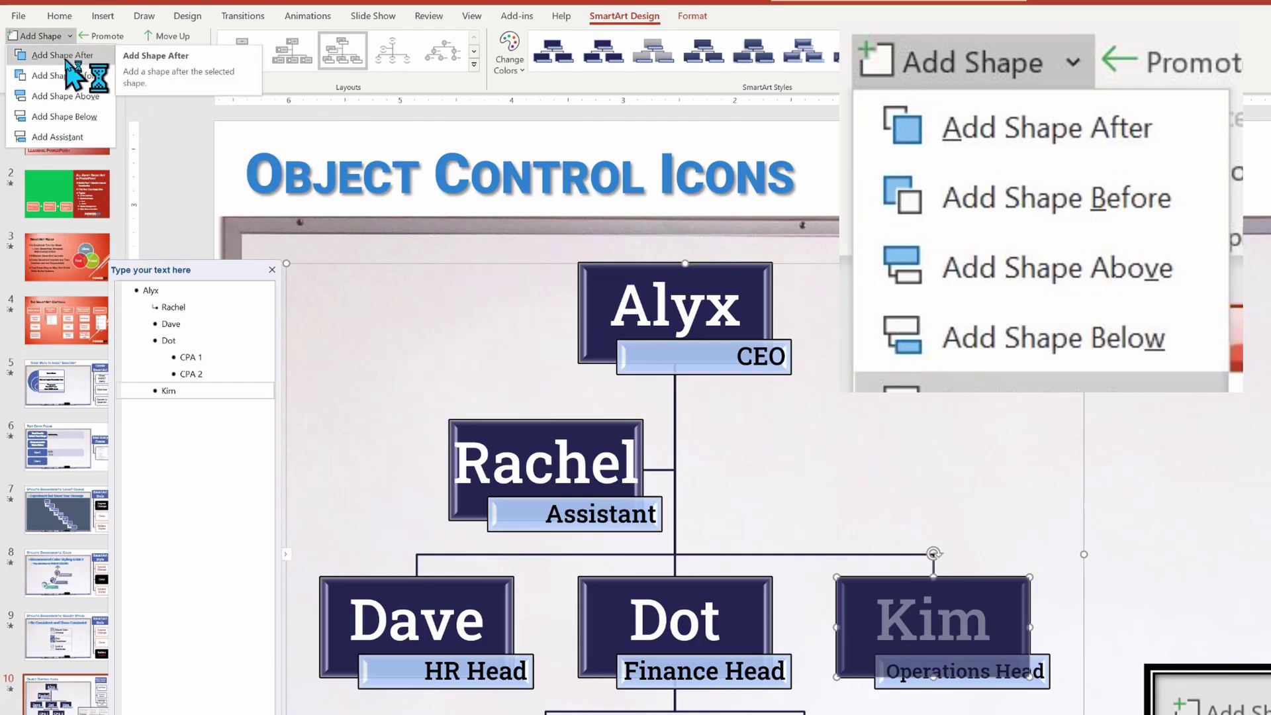
pyautogui.click(65, 55)
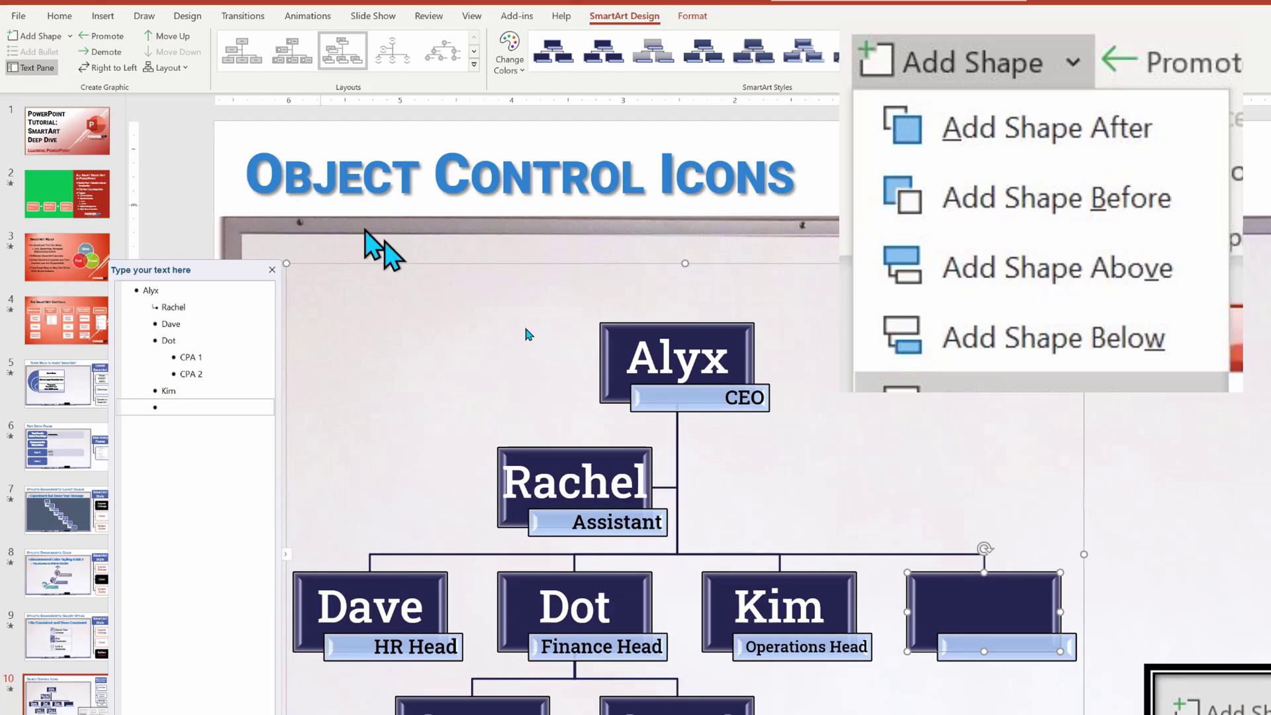
pyautogui.click(820, 575)
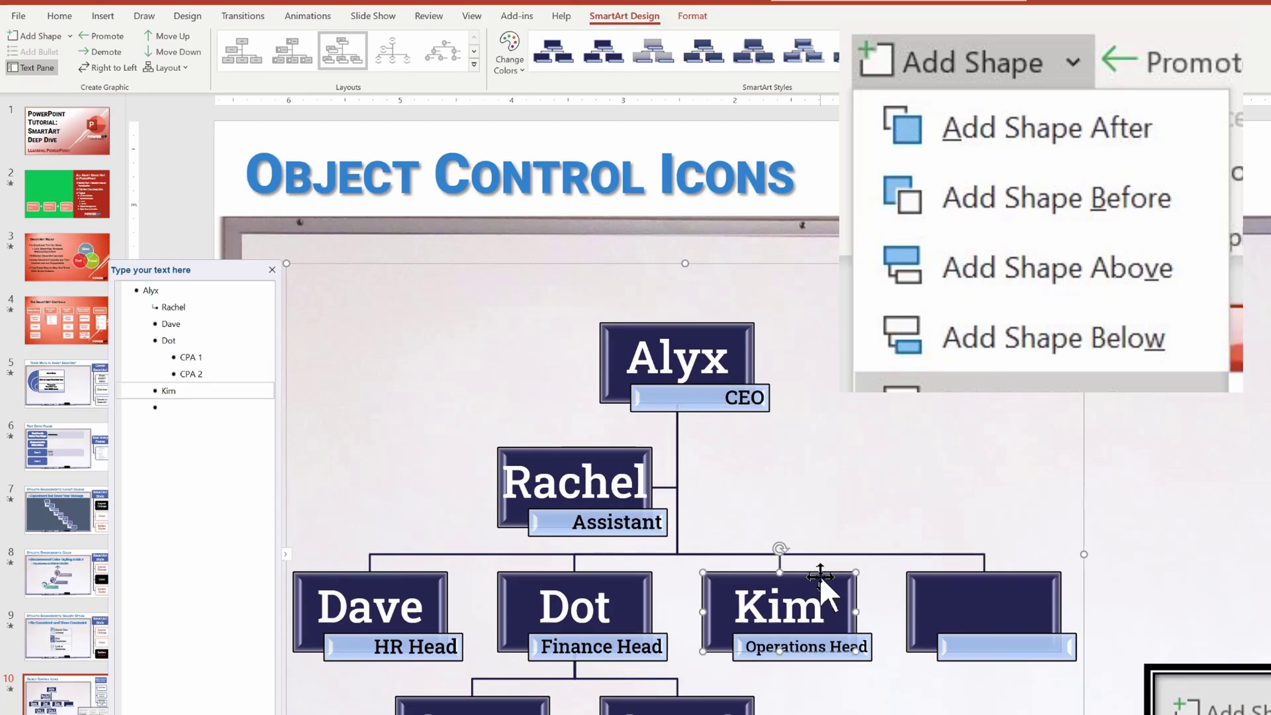
pyautogui.click(70, 37)
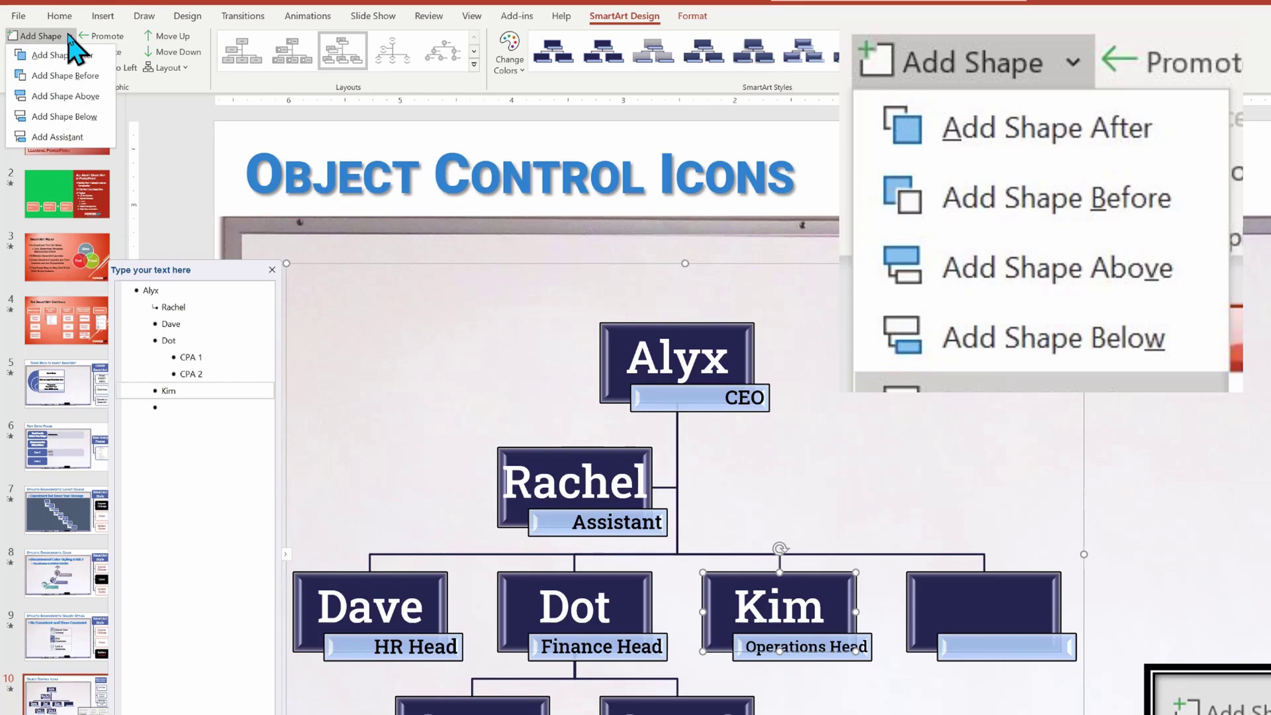
pyautogui.click(66, 78)
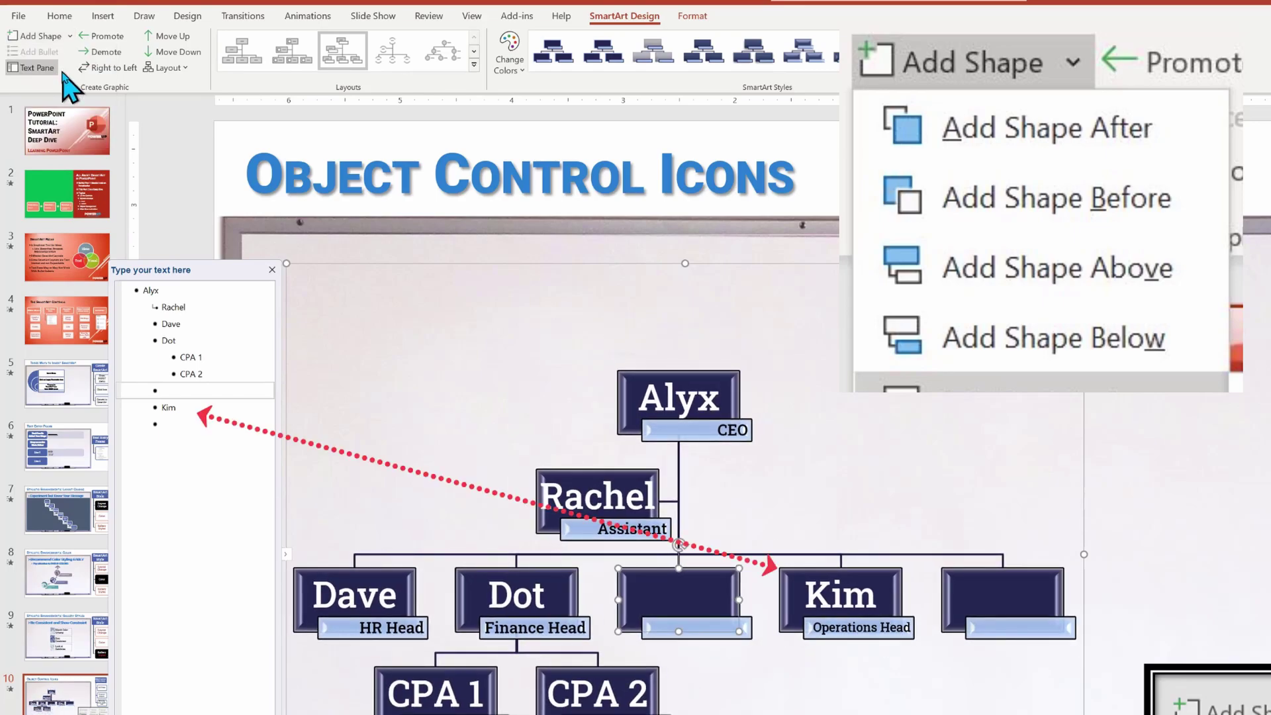
# Add a shape below Kim (undone), then add shapes above Kim and after the new box
pyautogui.press('Escape')
pyautogui.click(830, 570)
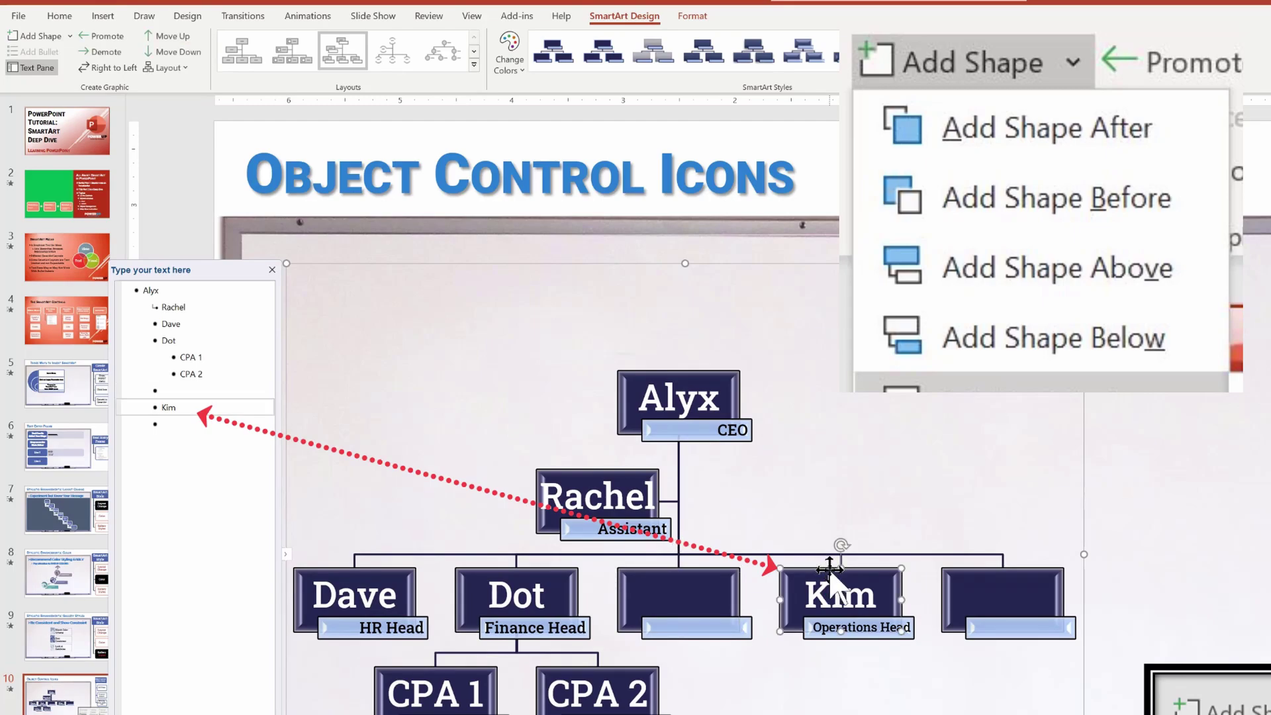
pyautogui.click(64, 41)
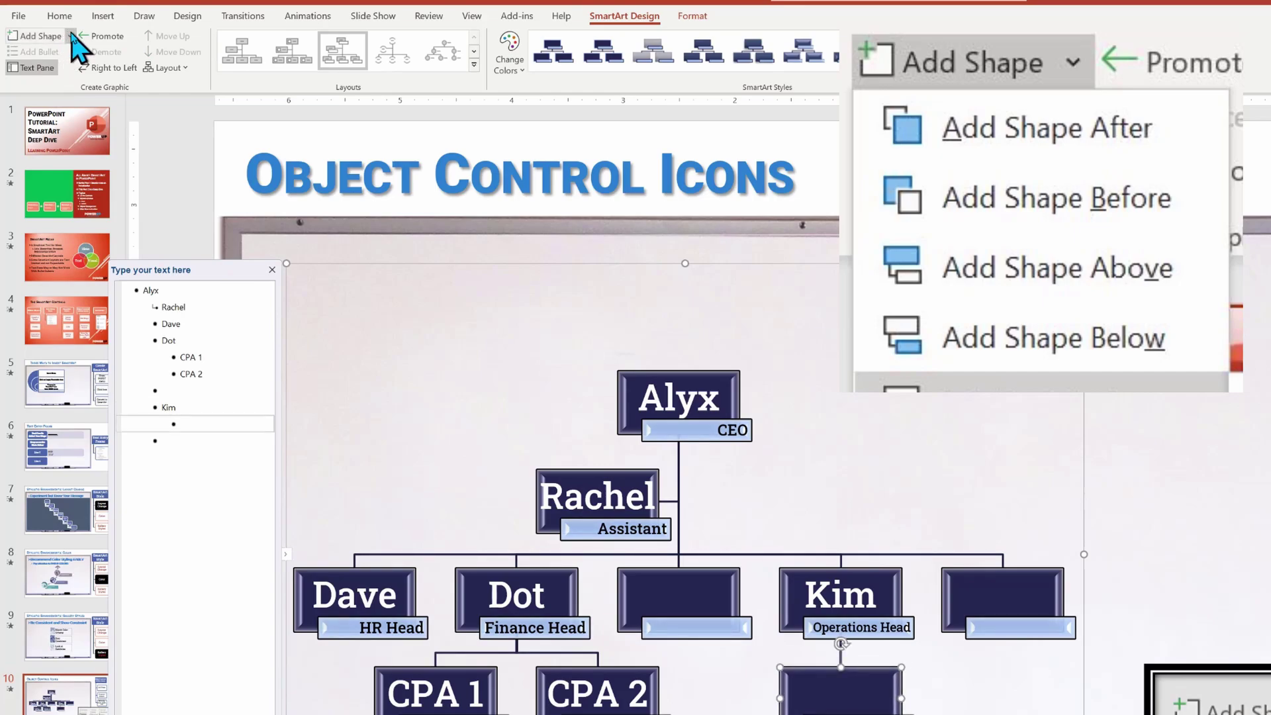
pyautogui.hotkey('ctrl', 'z')
pyautogui.click(73, 38)
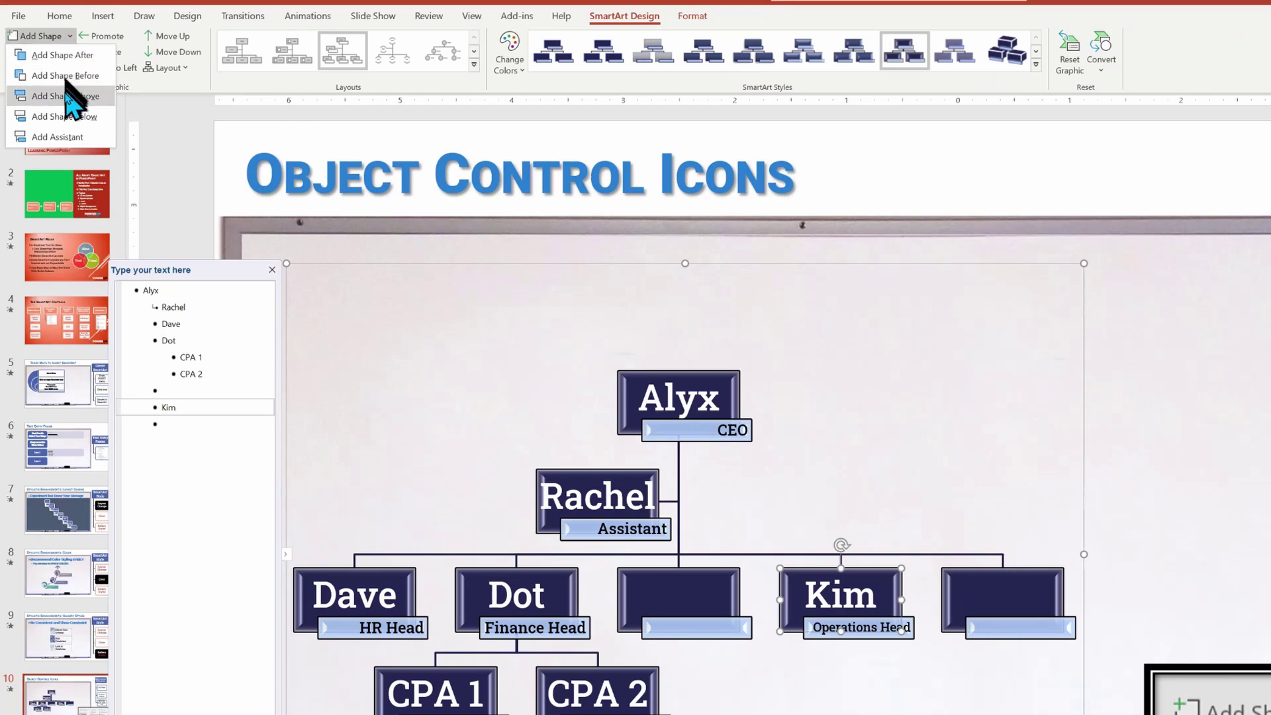
pyautogui.click(69, 96)
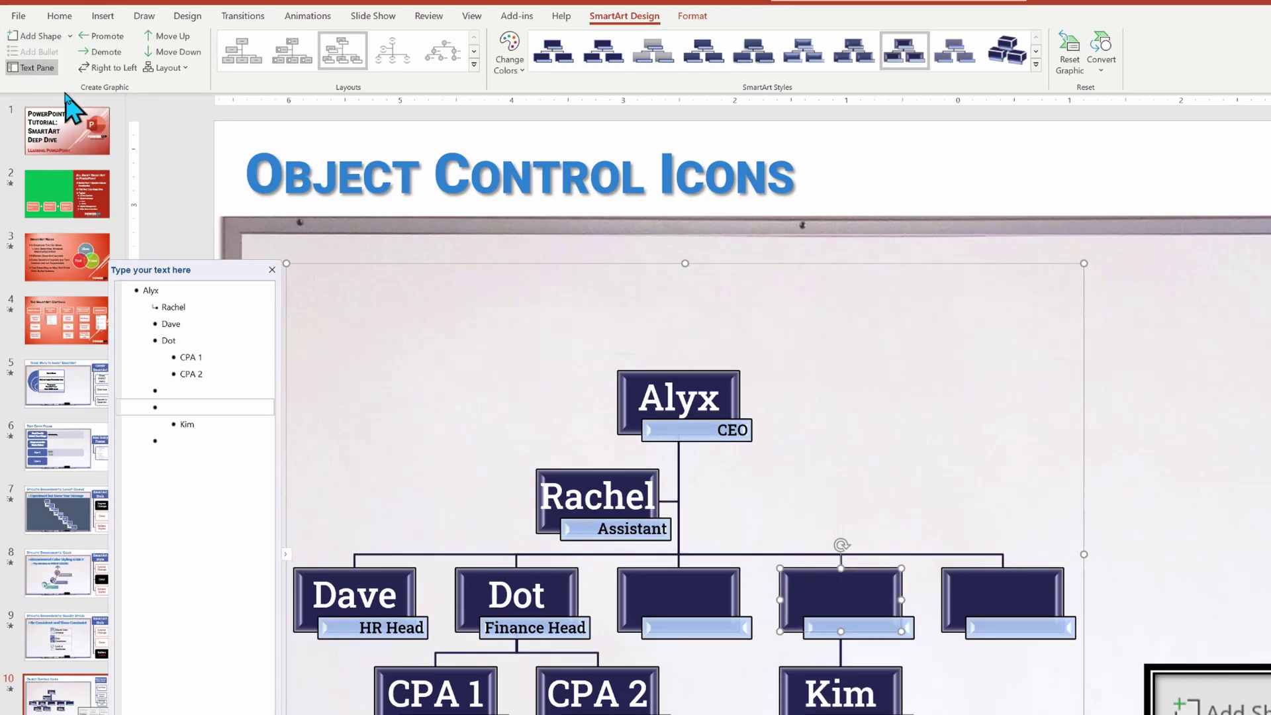
pyautogui.click(70, 37)
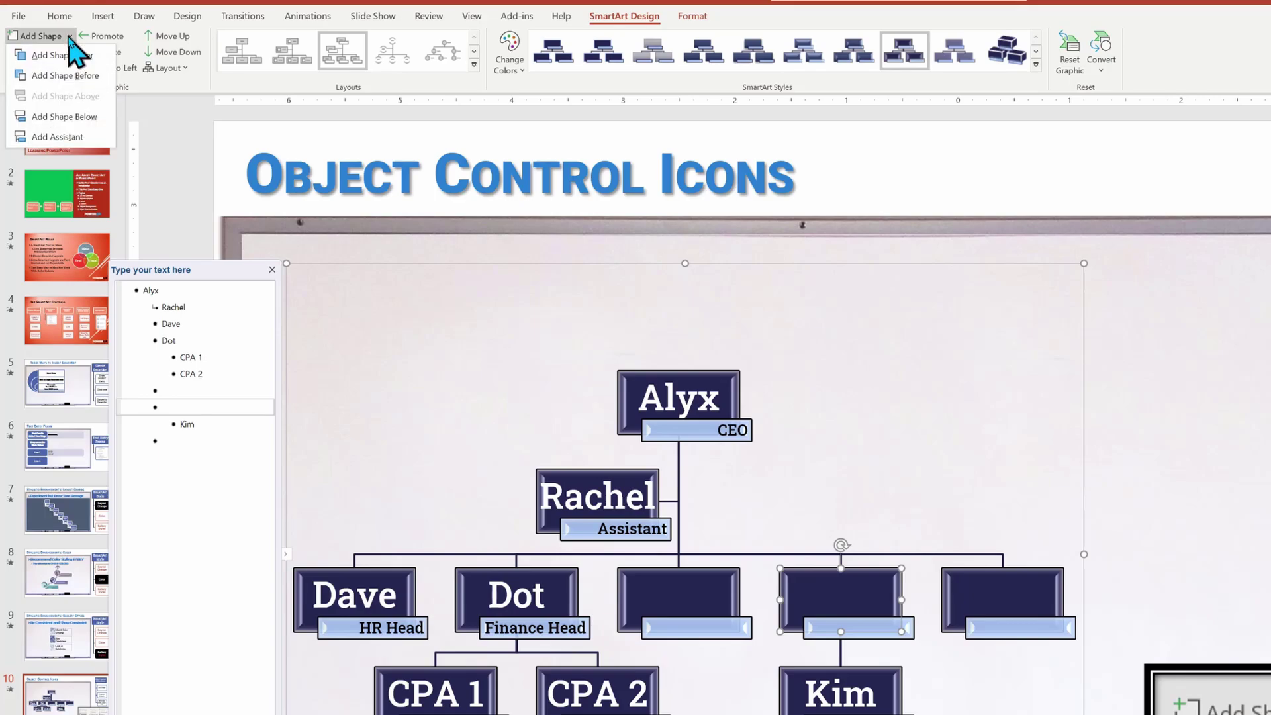
pyautogui.click(94, 116)
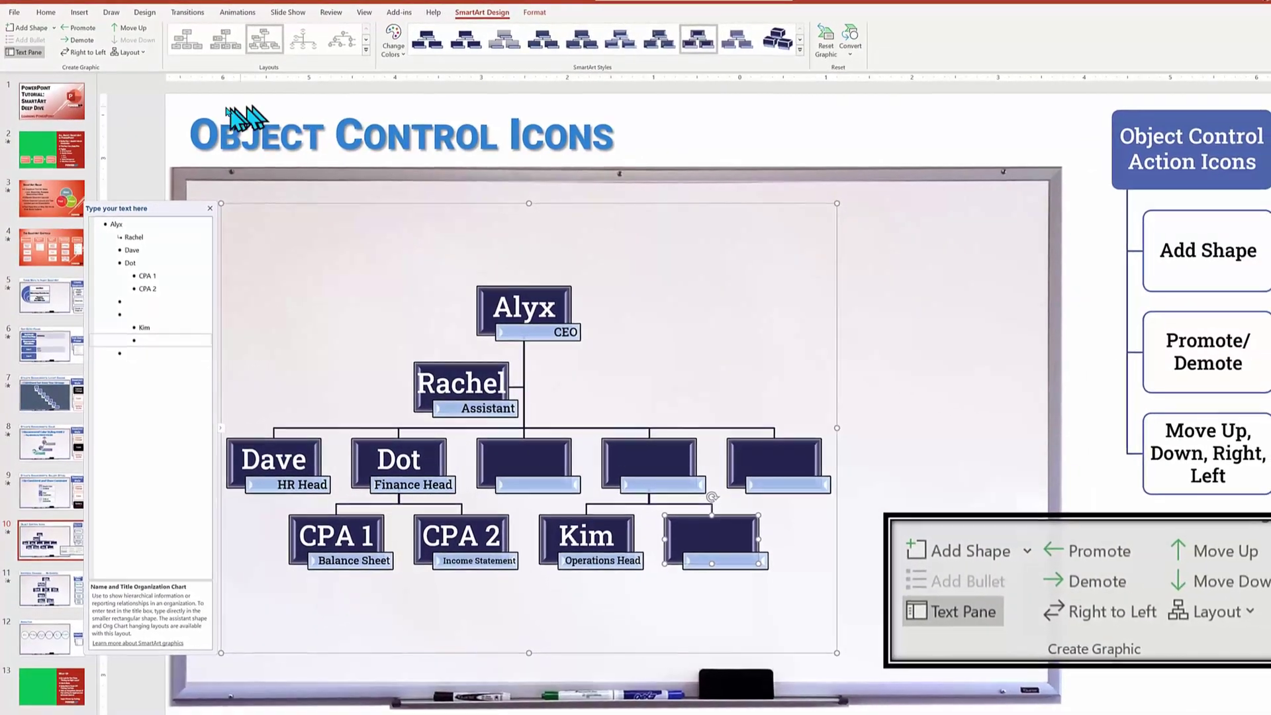
# Undo the four added empty boxes and add an assistant box under Dot
pyautogui.click(99, 4)
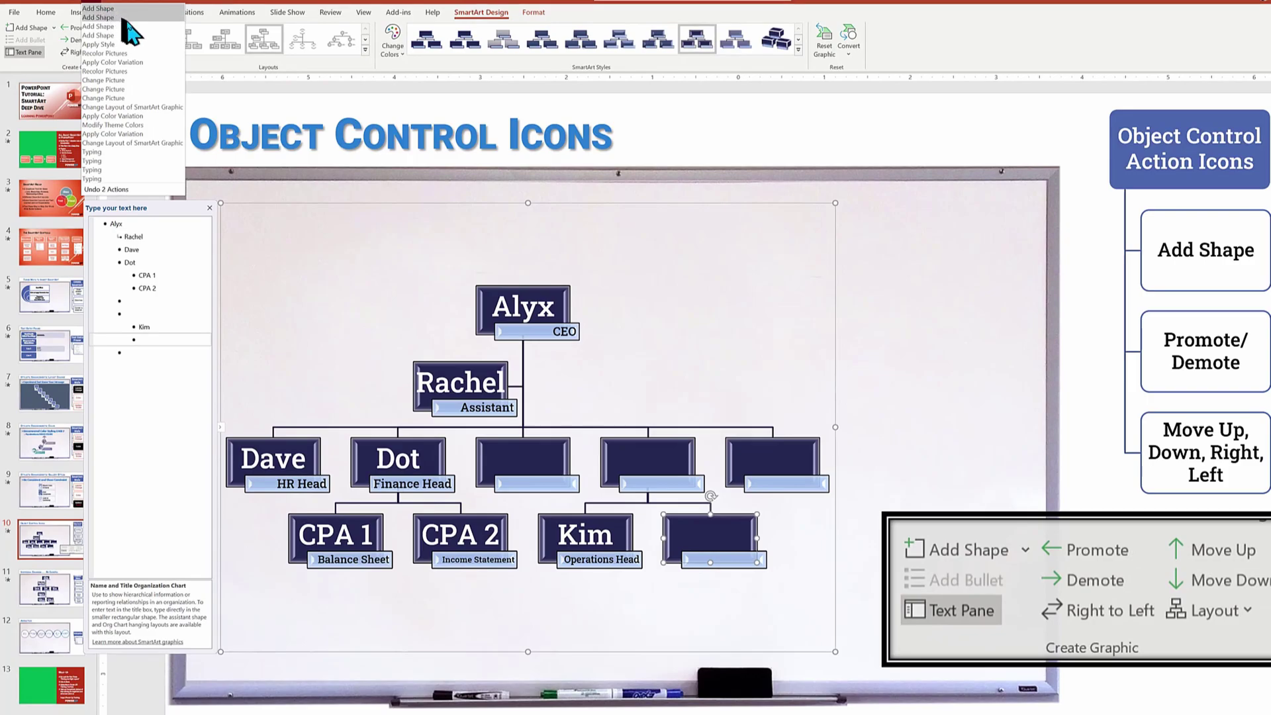
pyautogui.click(141, 37)
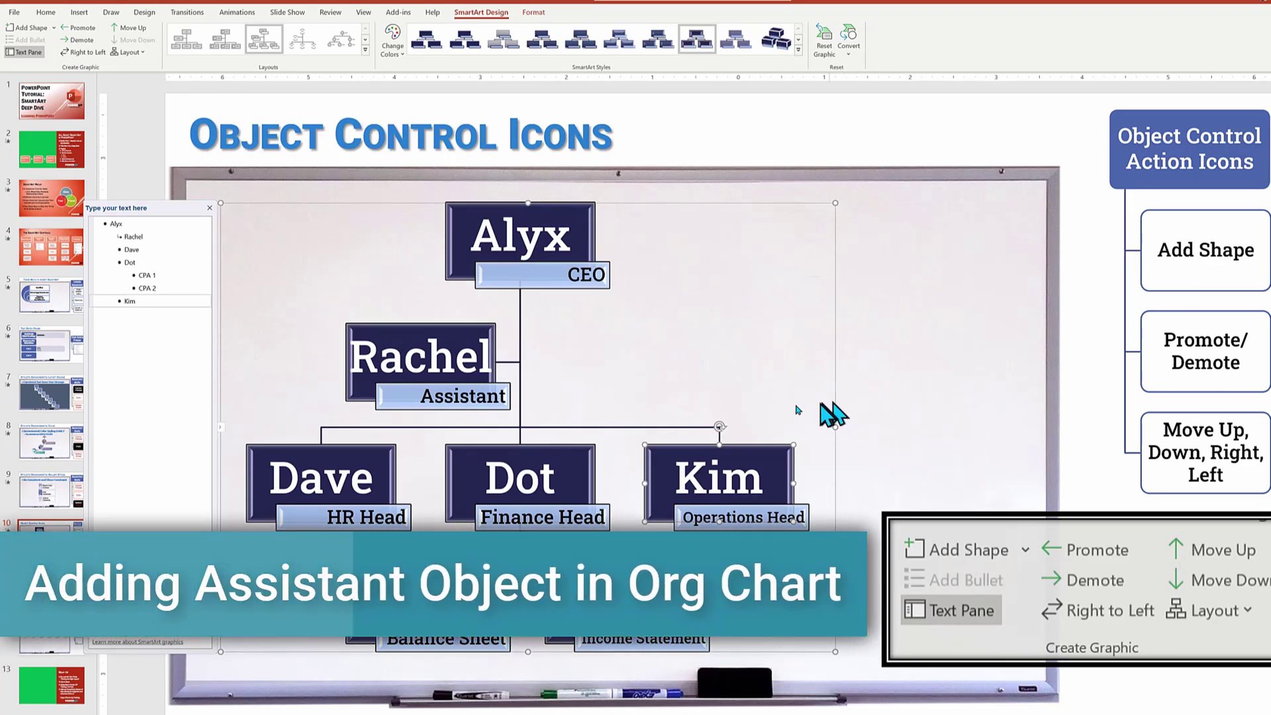
pyautogui.click(570, 445)
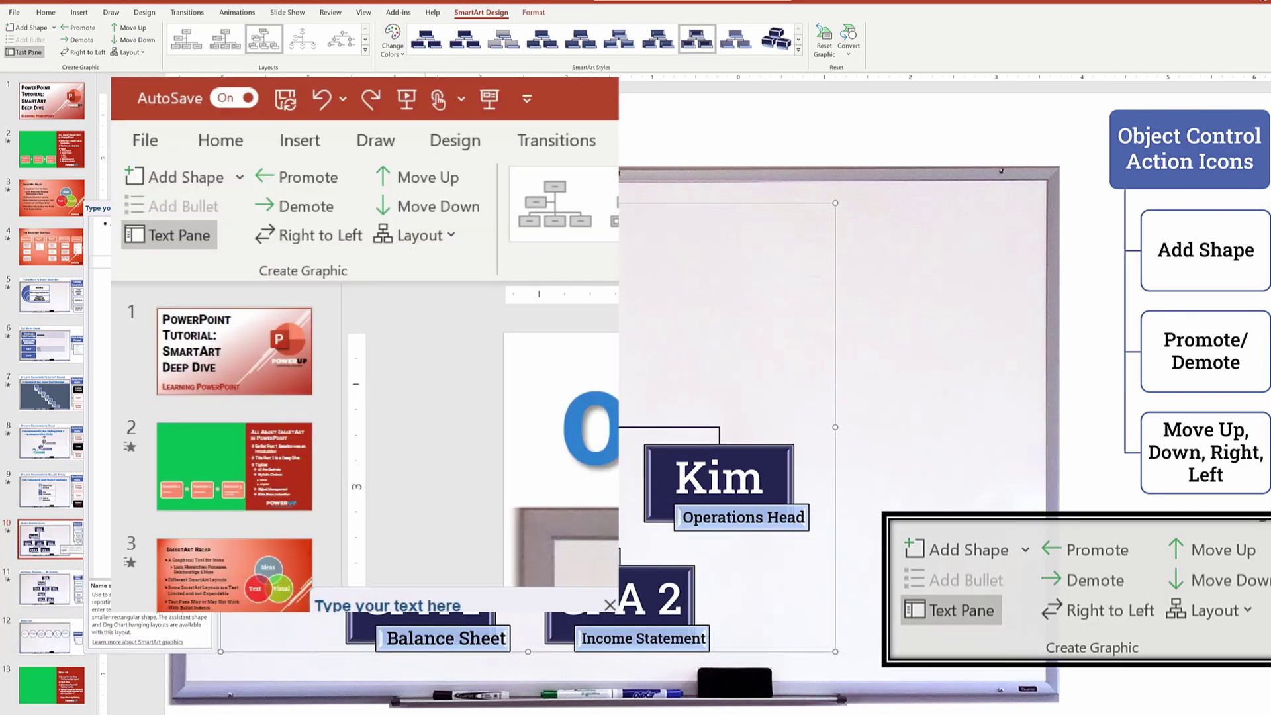
pyautogui.click(55, 29)
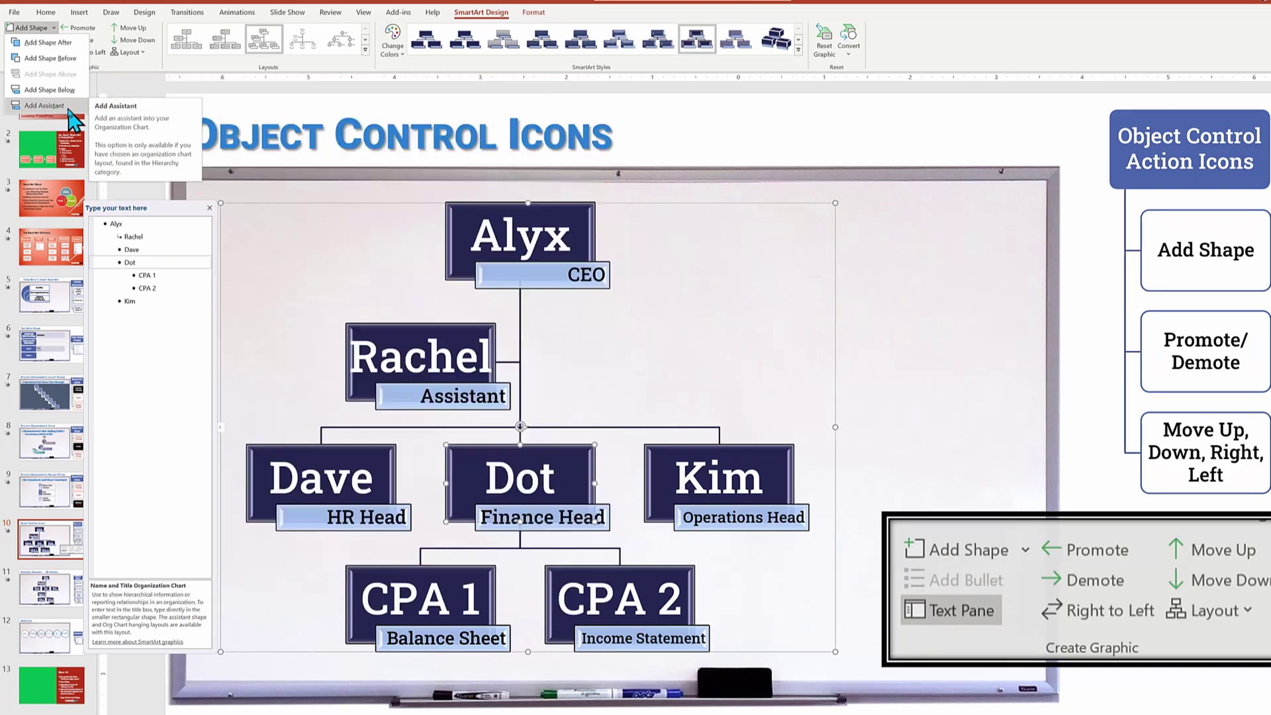
pyautogui.click(69, 109)
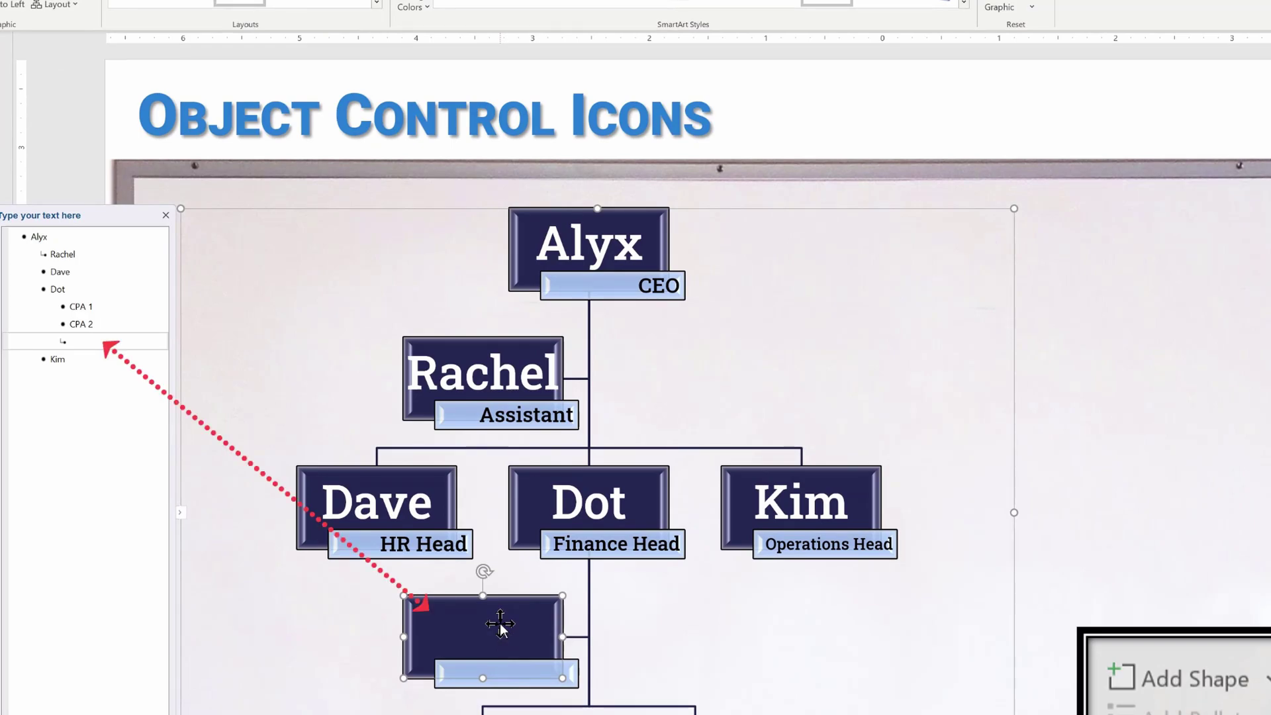
# Name the assistant box Harry and give it the title Assistant
pyautogui.click(501, 625)
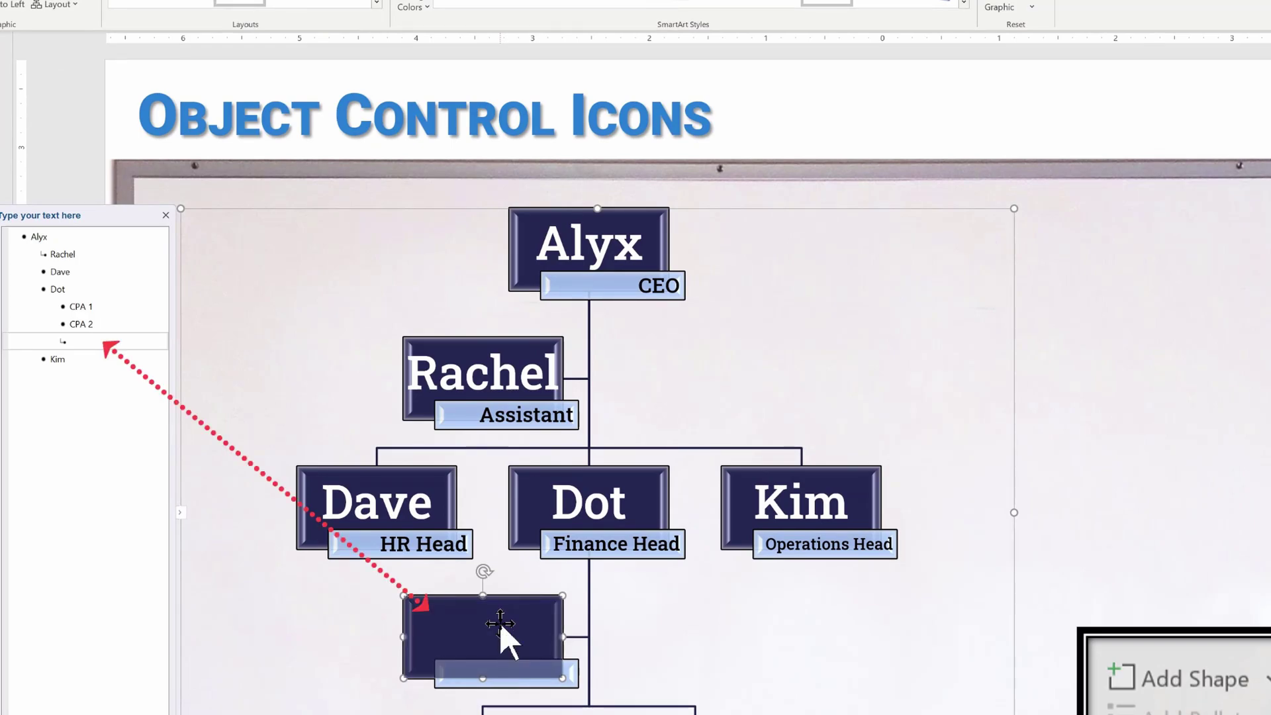
pyautogui.write('Harry')
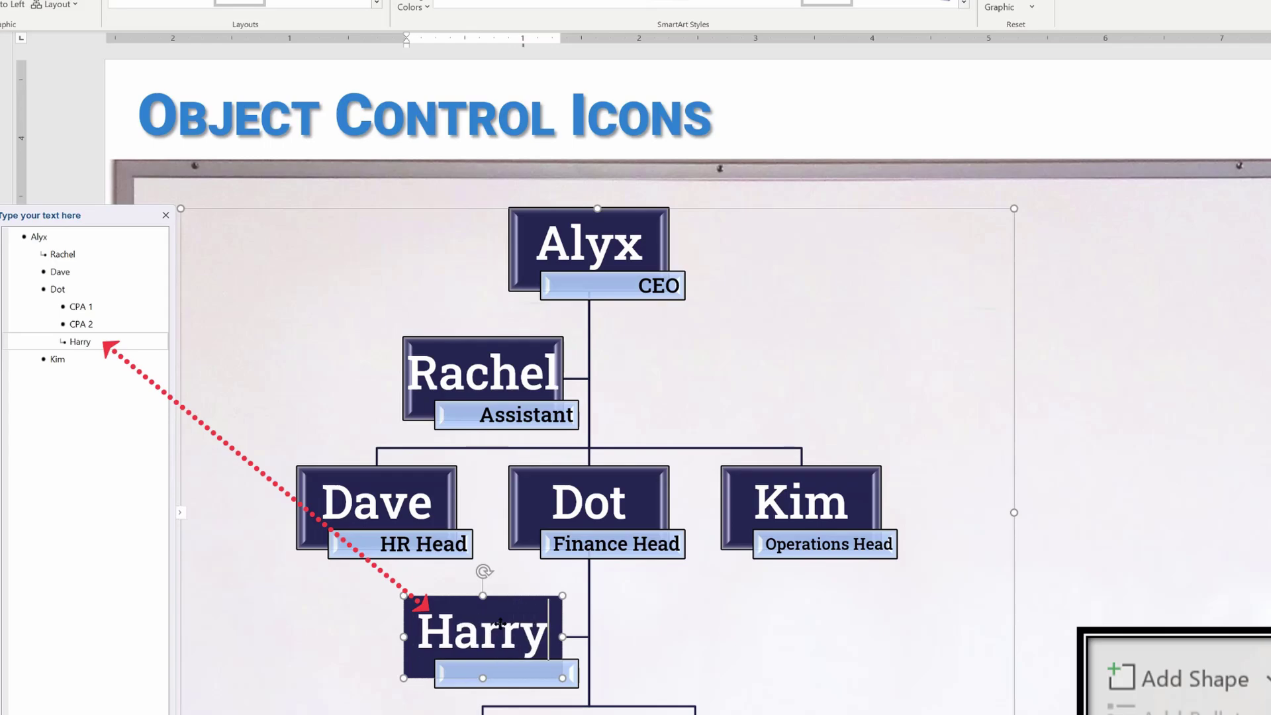
pyautogui.click(487, 674)
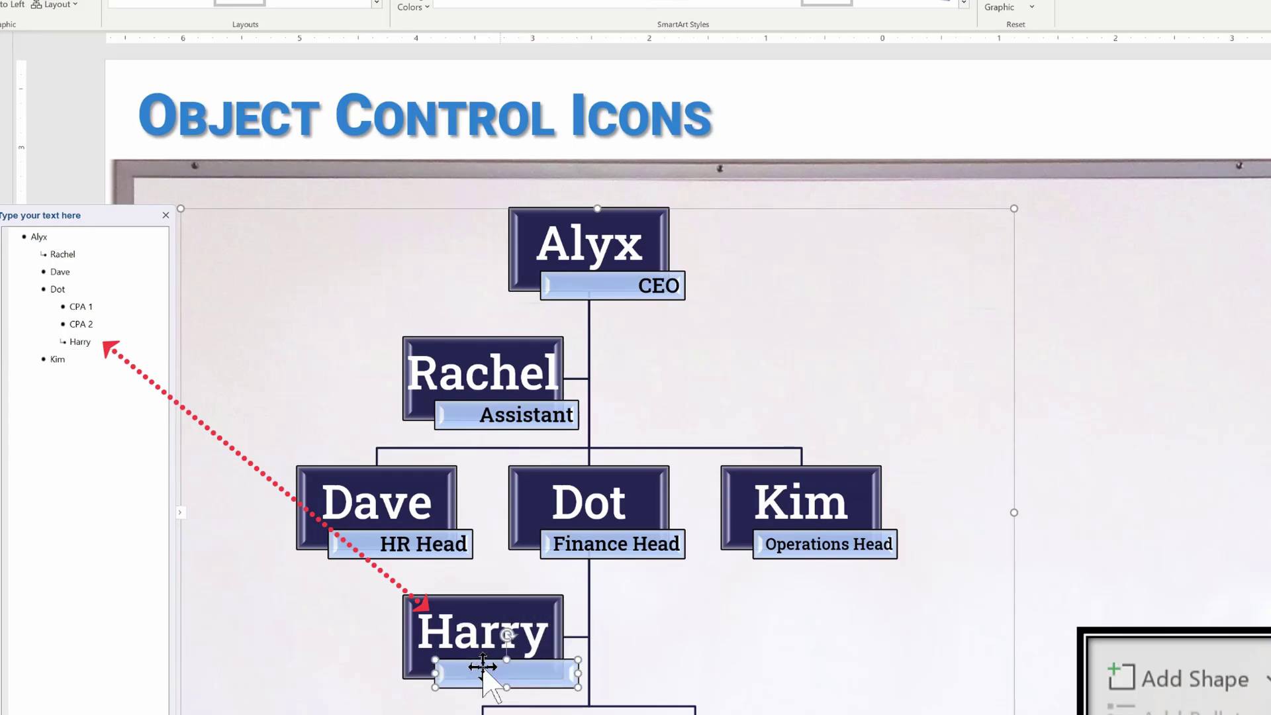
pyautogui.write('Assistanbt')
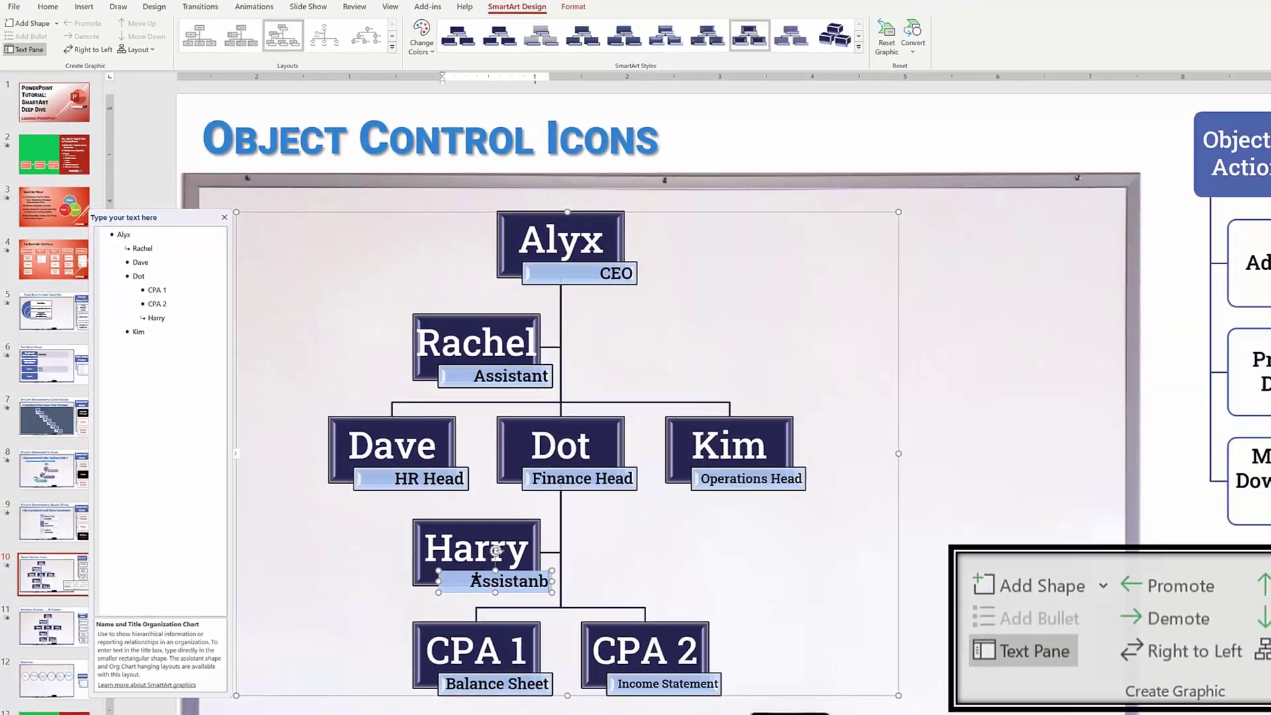
pyautogui.press('BackSpace')
pyautogui.press('BackSpace')
pyautogui.write('tatement')
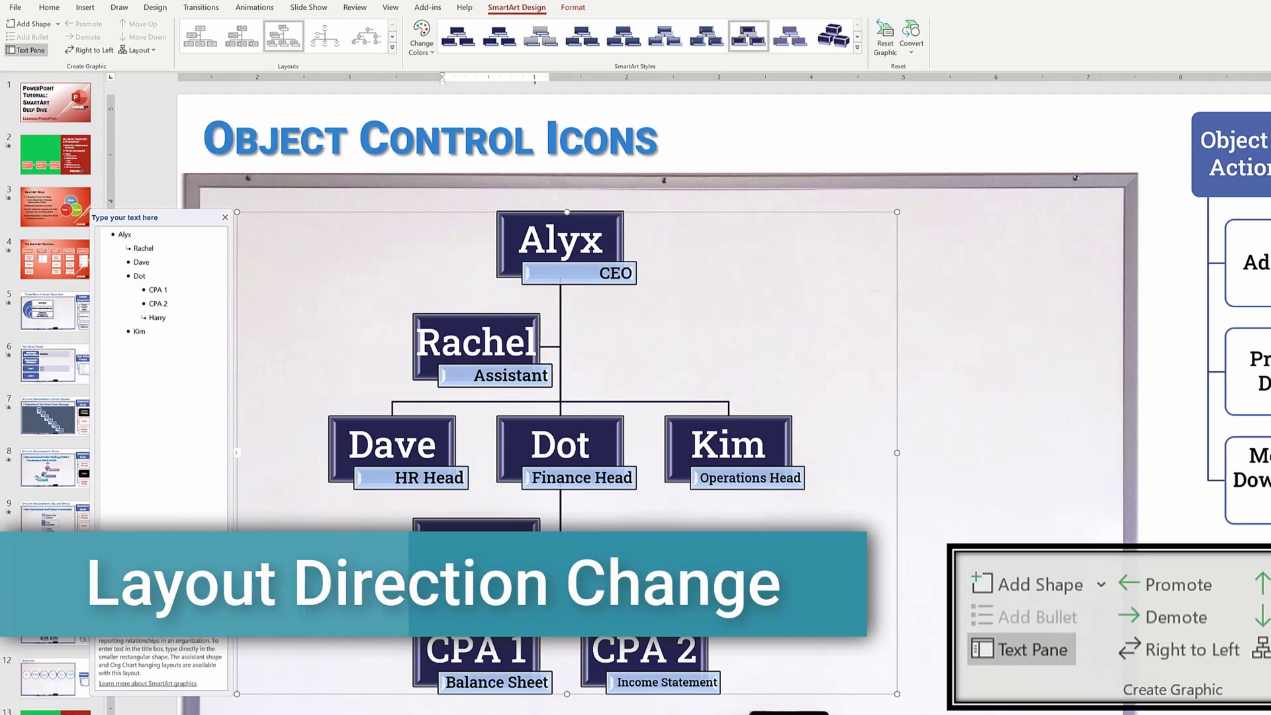
pyautogui.press('Escape')
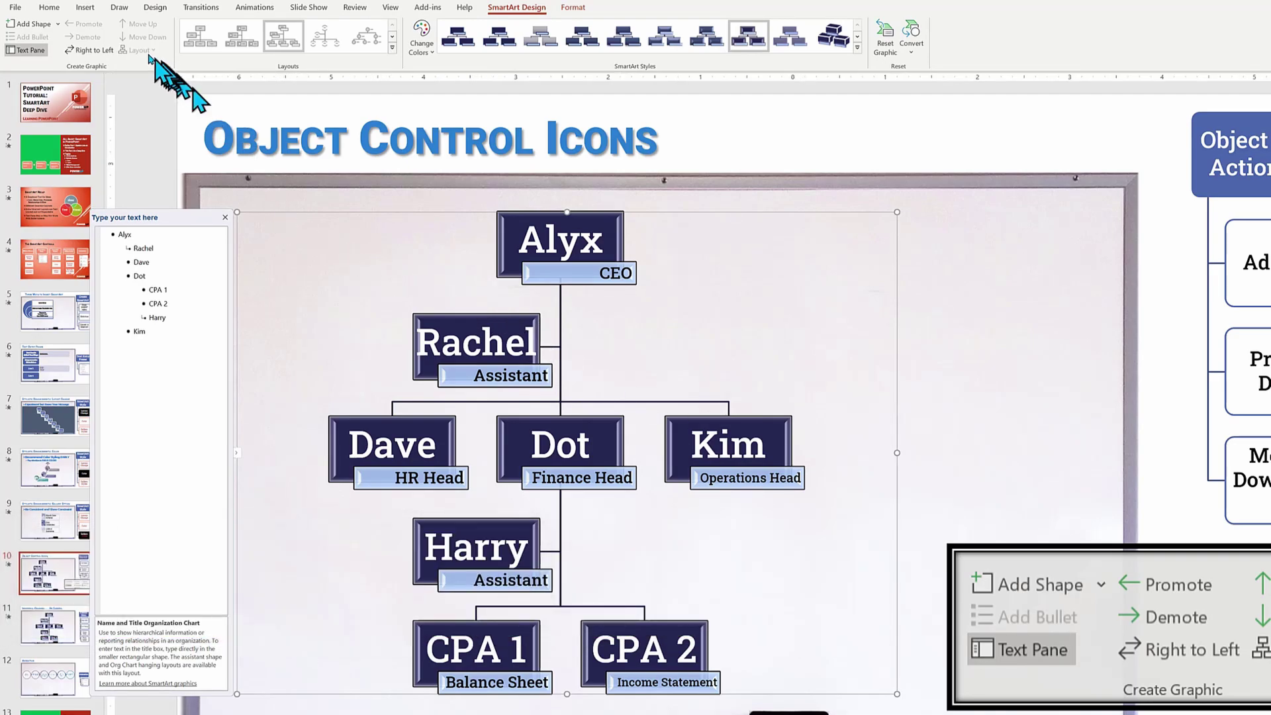
pyautogui.click(104, 52)
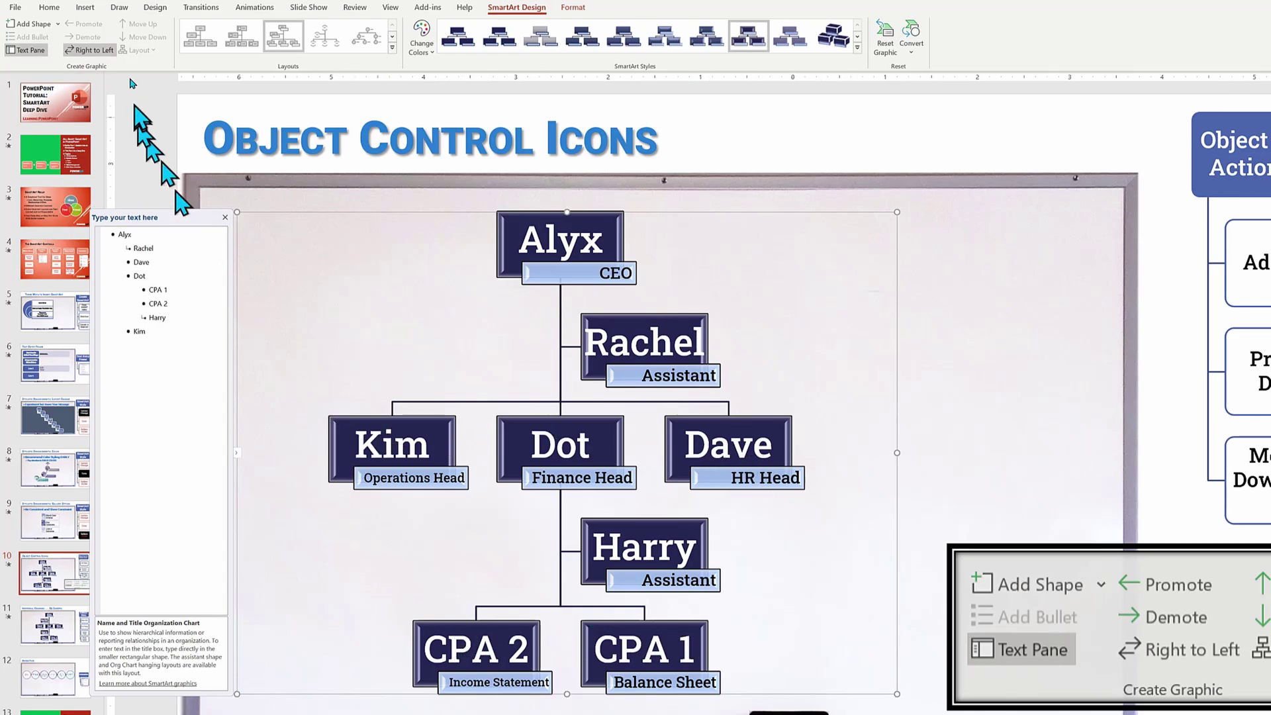
pyautogui.click(80, 51)
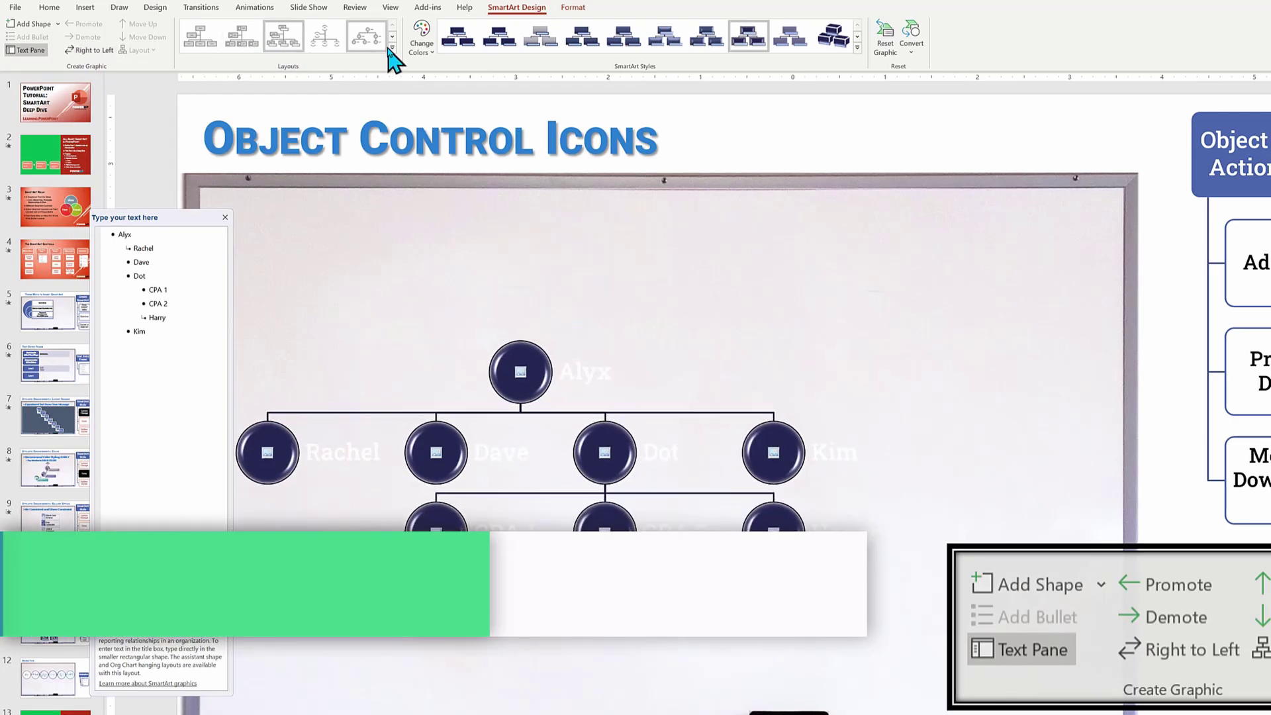
# Try the Circle Picture Hierarchy, then the Picture Organization Chart layout on the org chart
pyautogui.click(366, 39)
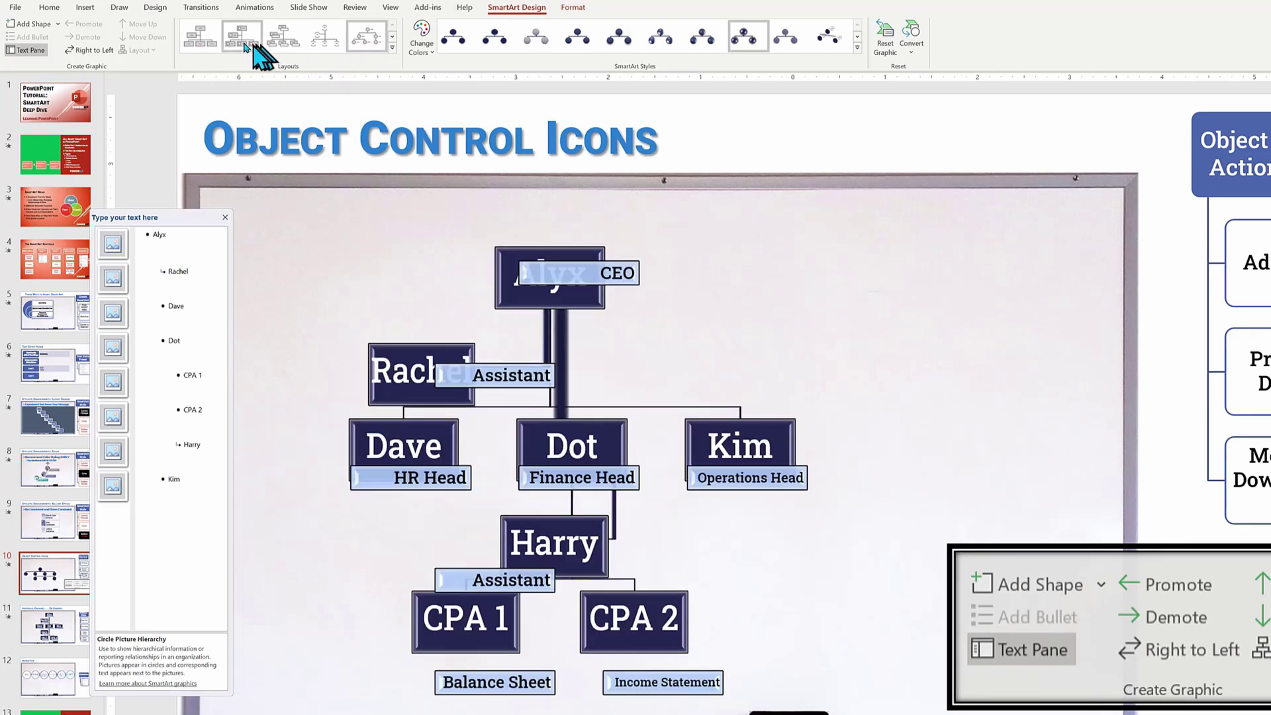
pyautogui.click(243, 41)
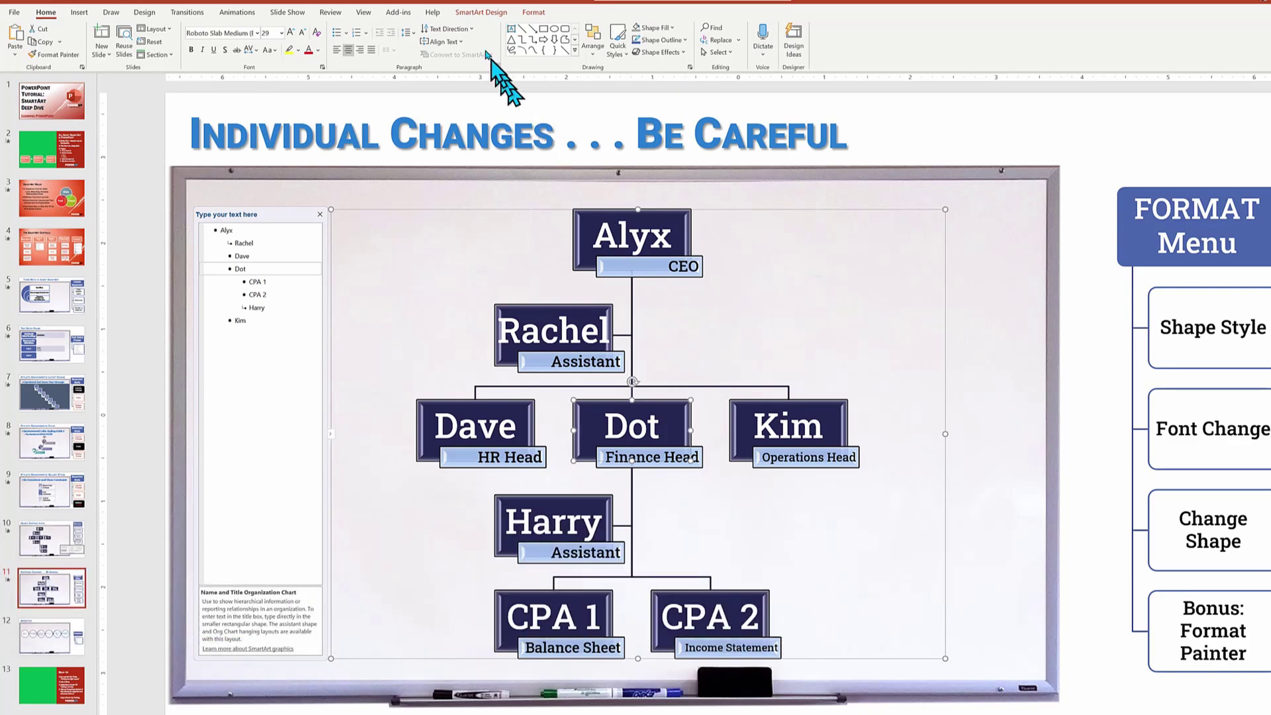
# Shrink Dot's box four steps, then enlarge it back to 0.7" by 1.36"
pyautogui.click(480, 13)
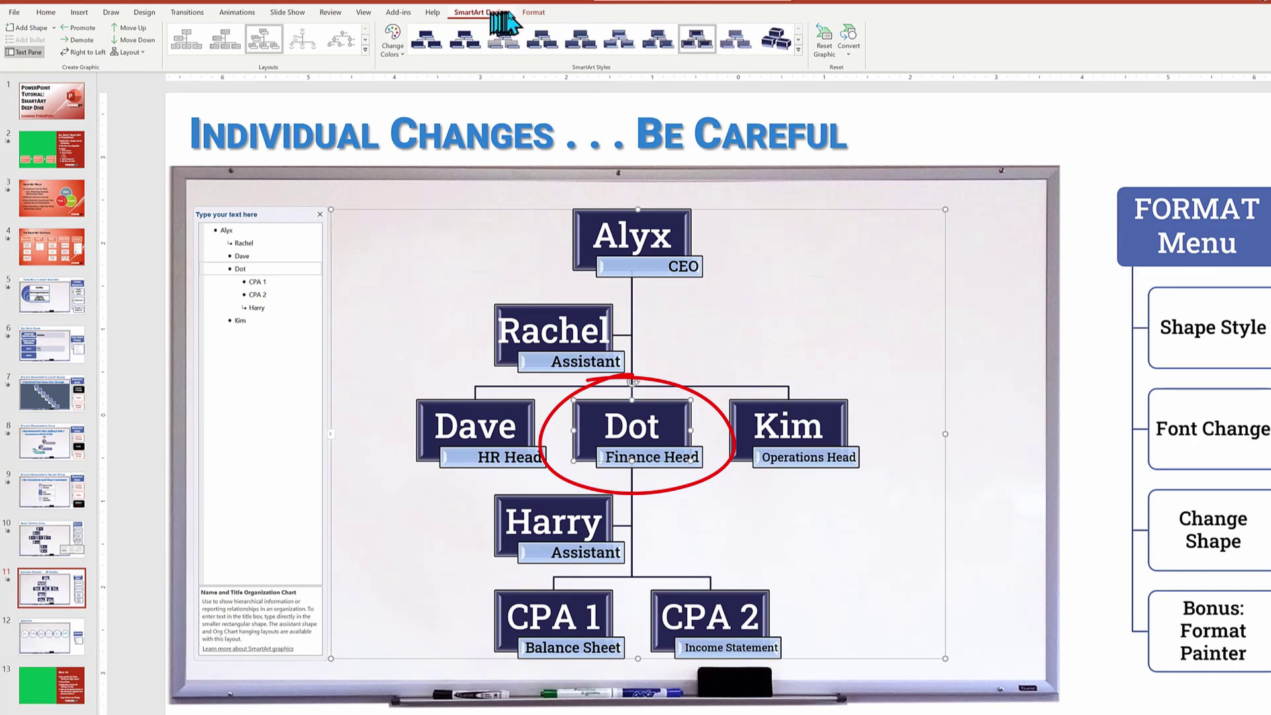
pyautogui.click(533, 14)
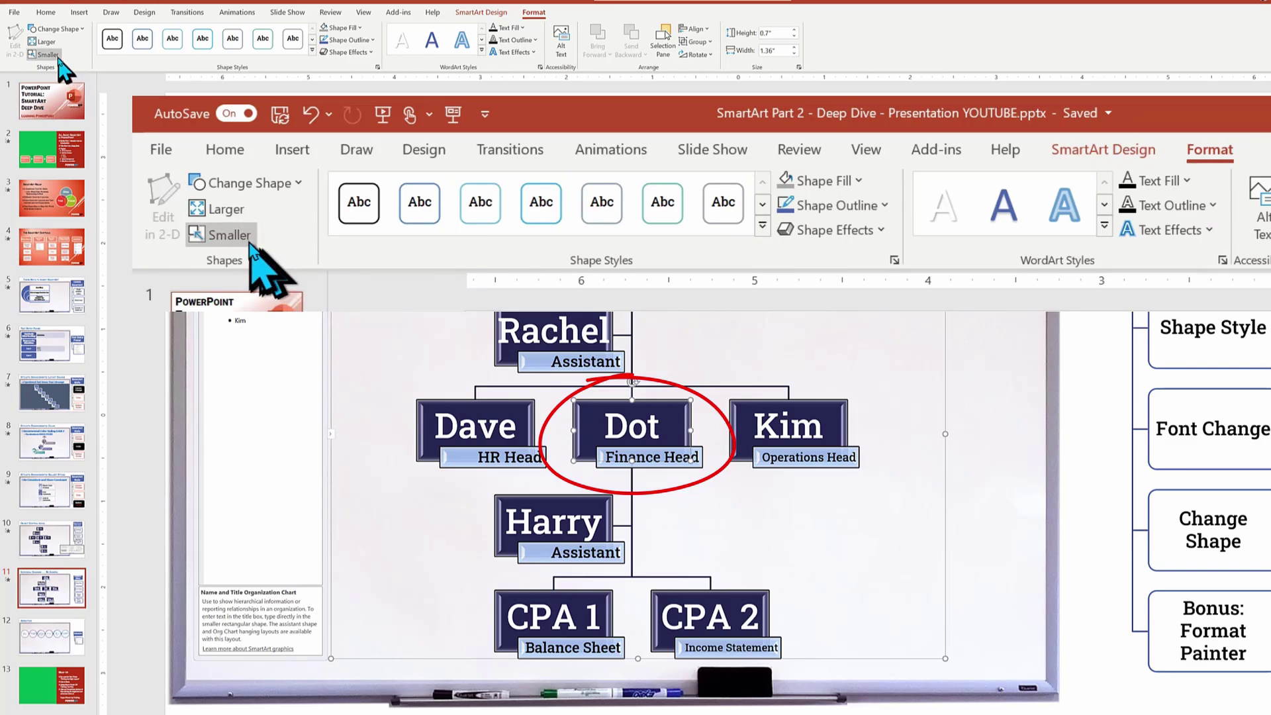
pyautogui.click(53, 55)
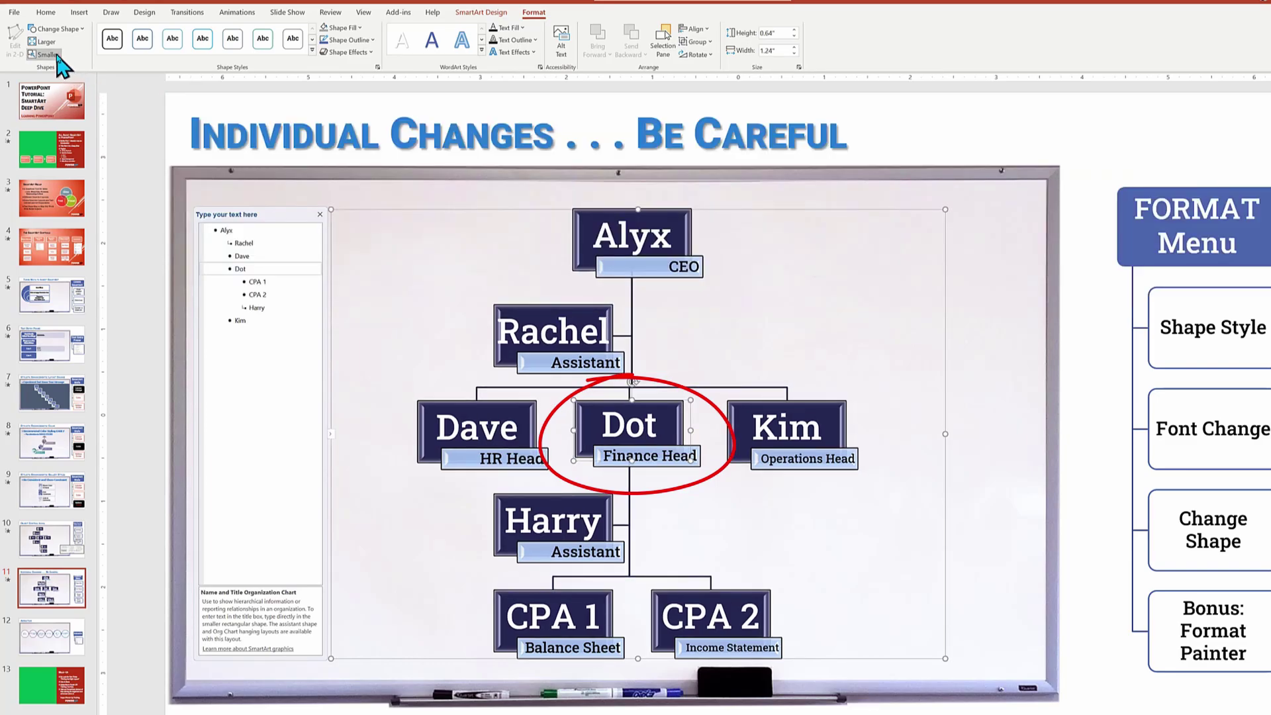
pyautogui.click(53, 55)
pyautogui.click(53, 55)
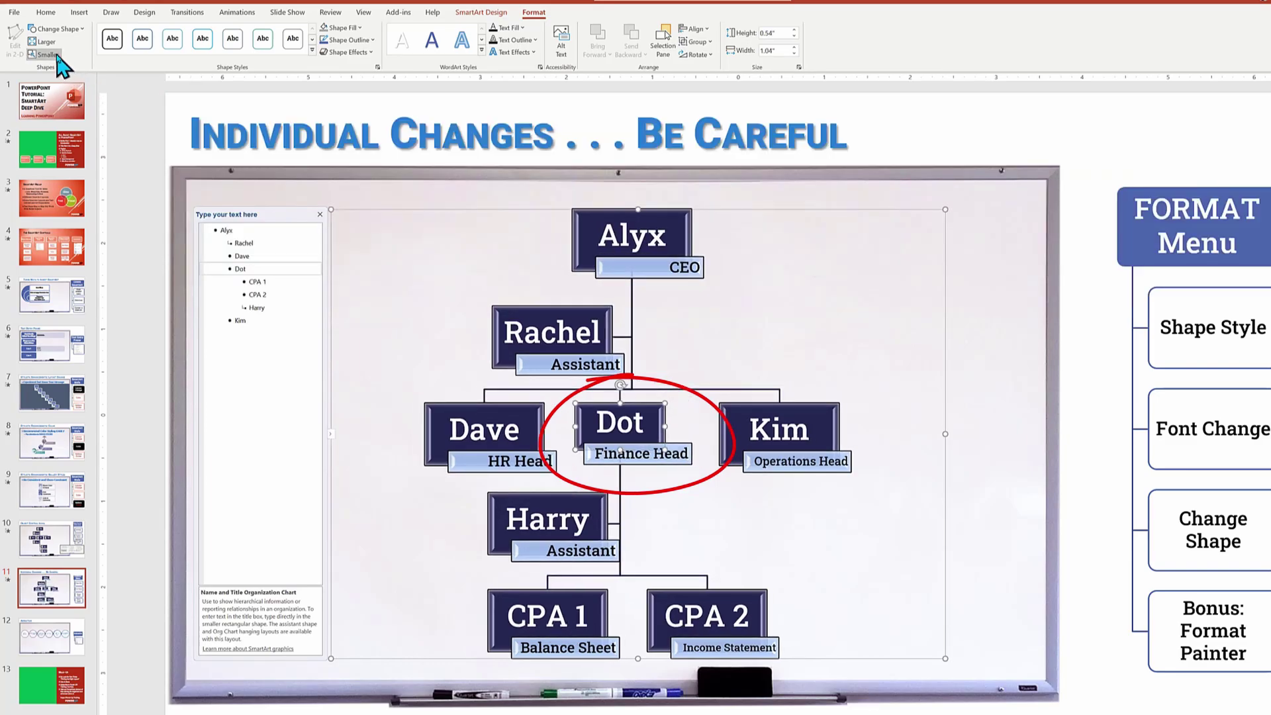
pyautogui.click(53, 55)
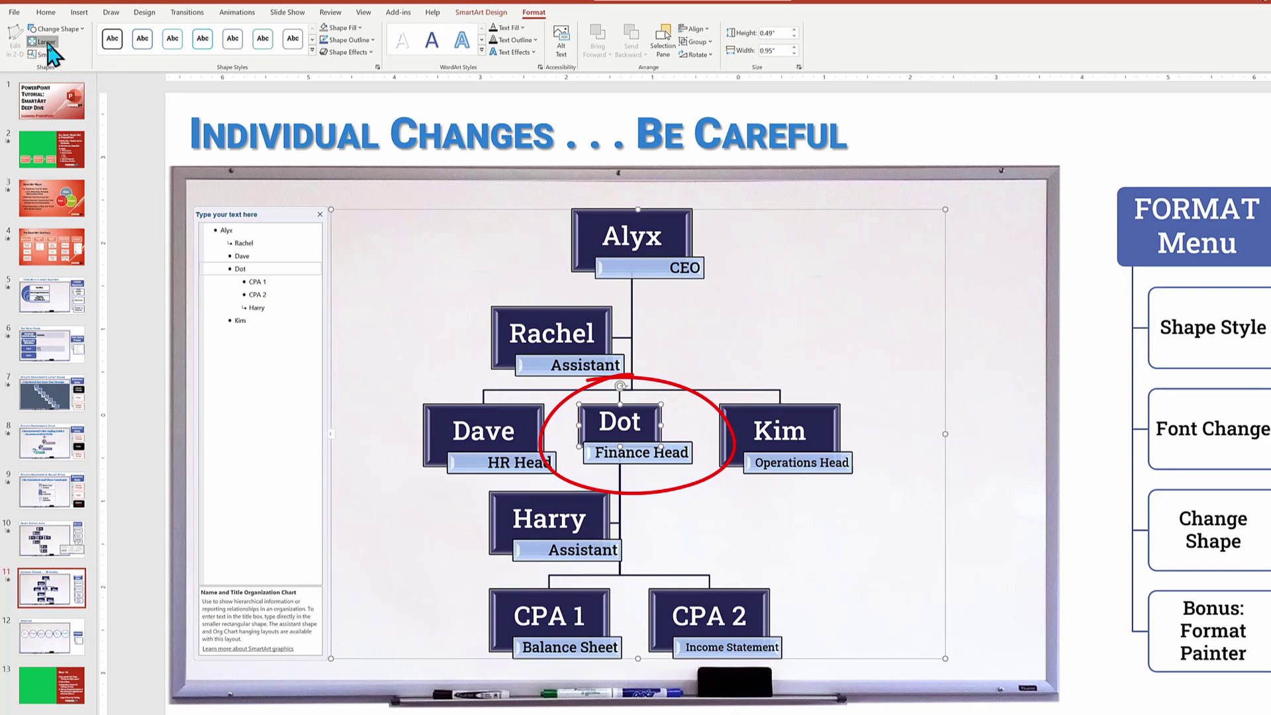
pyautogui.click(45, 42)
pyautogui.click(46, 44)
pyautogui.click(46, 43)
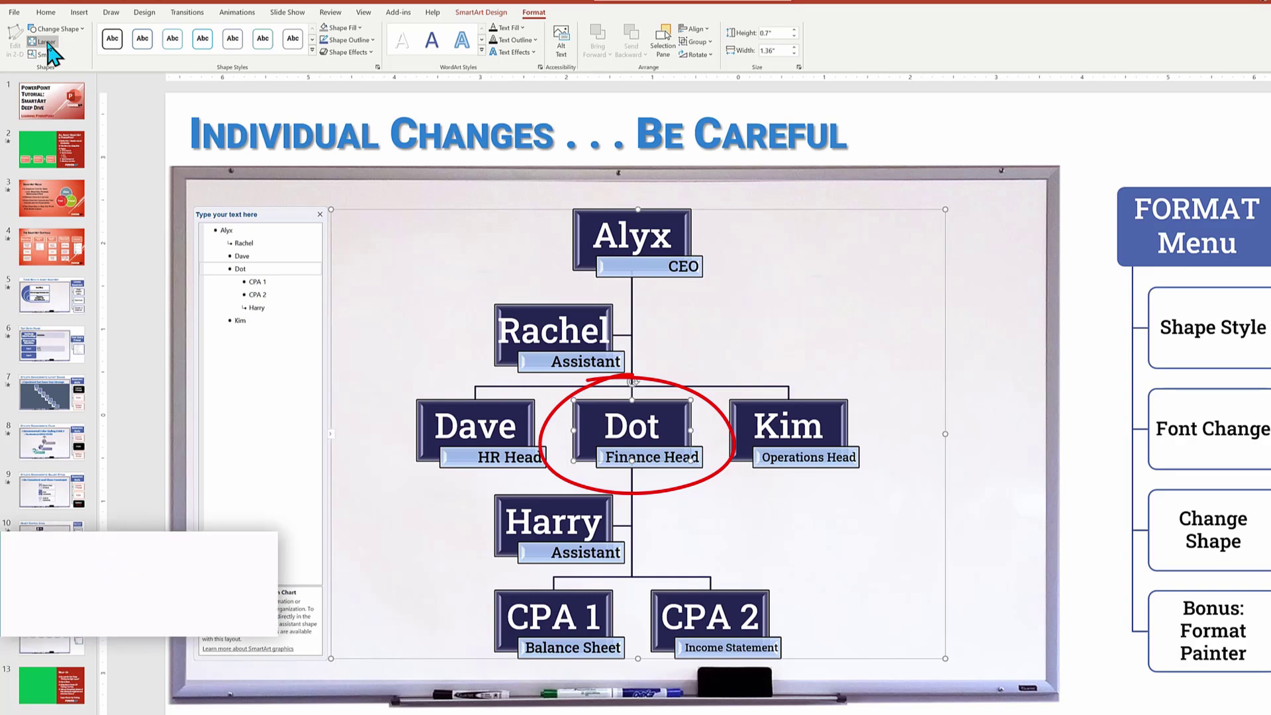
# Change Dot's box to the snipped-corner rectangle from the Rectangles shapes
pyautogui.click(84, 30)
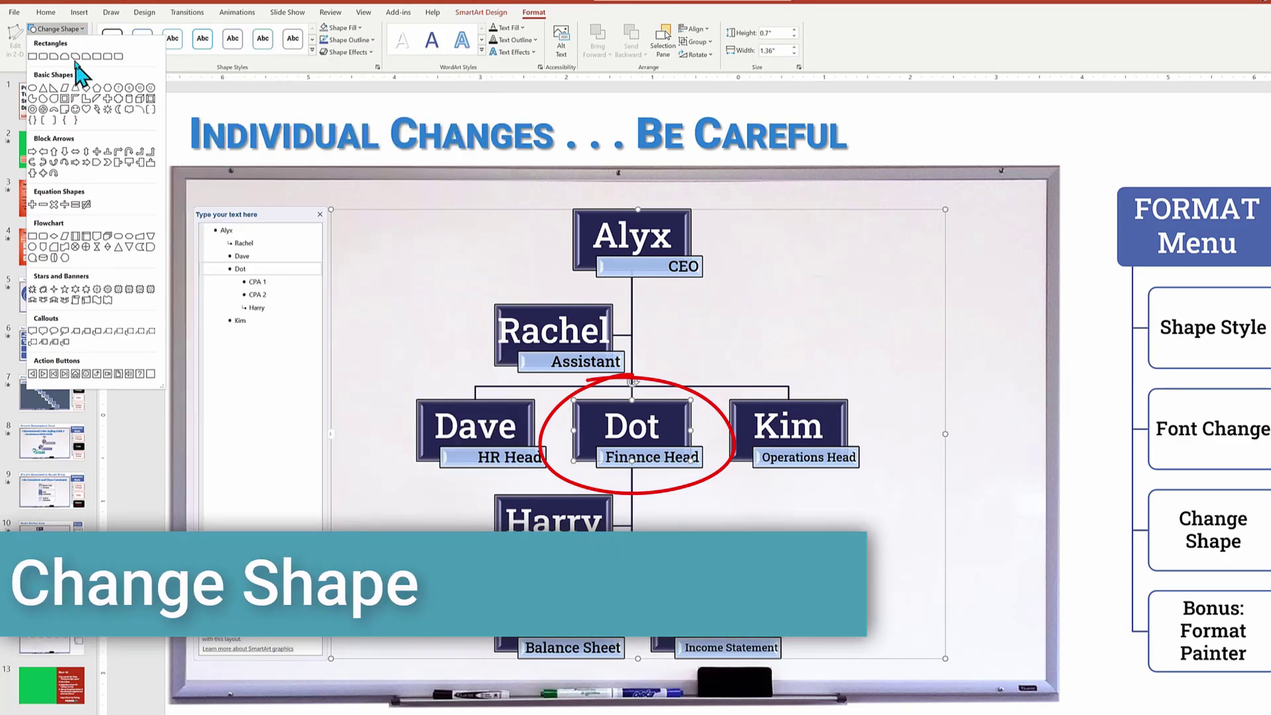
pyautogui.click(75, 56)
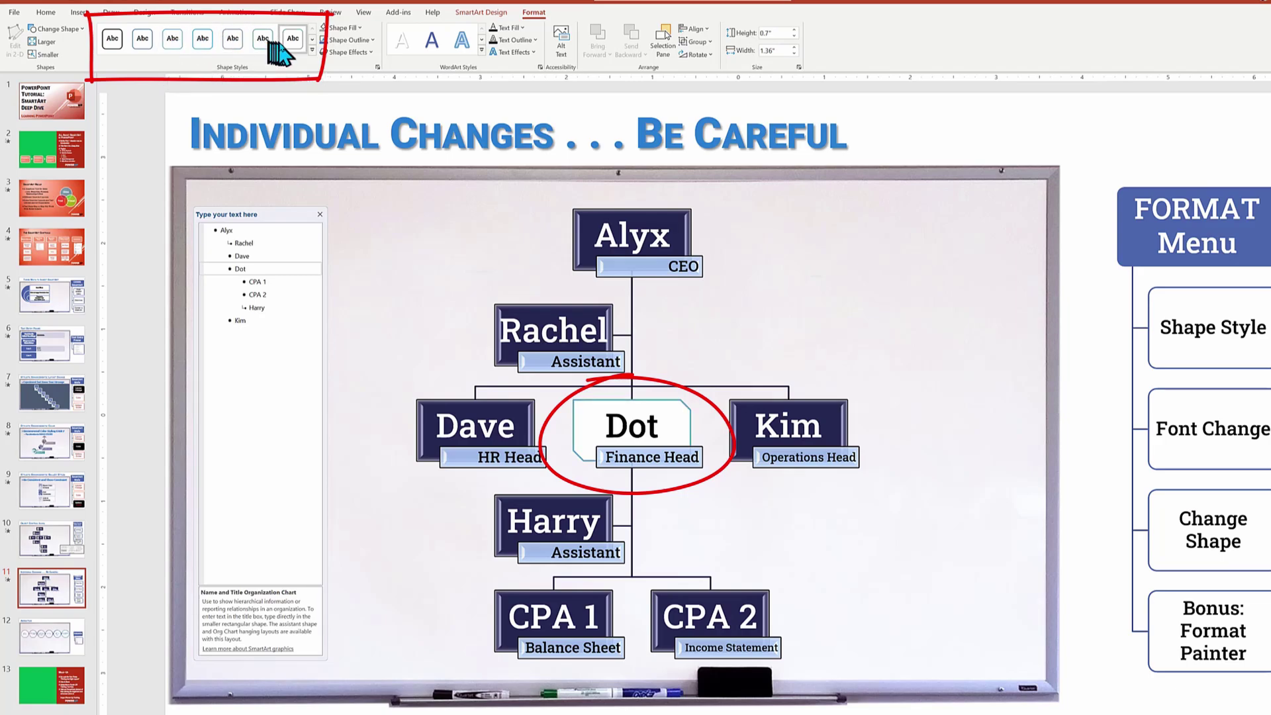
# Give Dot's box a blue preset shape style and its name the third first-row WordArt style
pyautogui.click(313, 51)
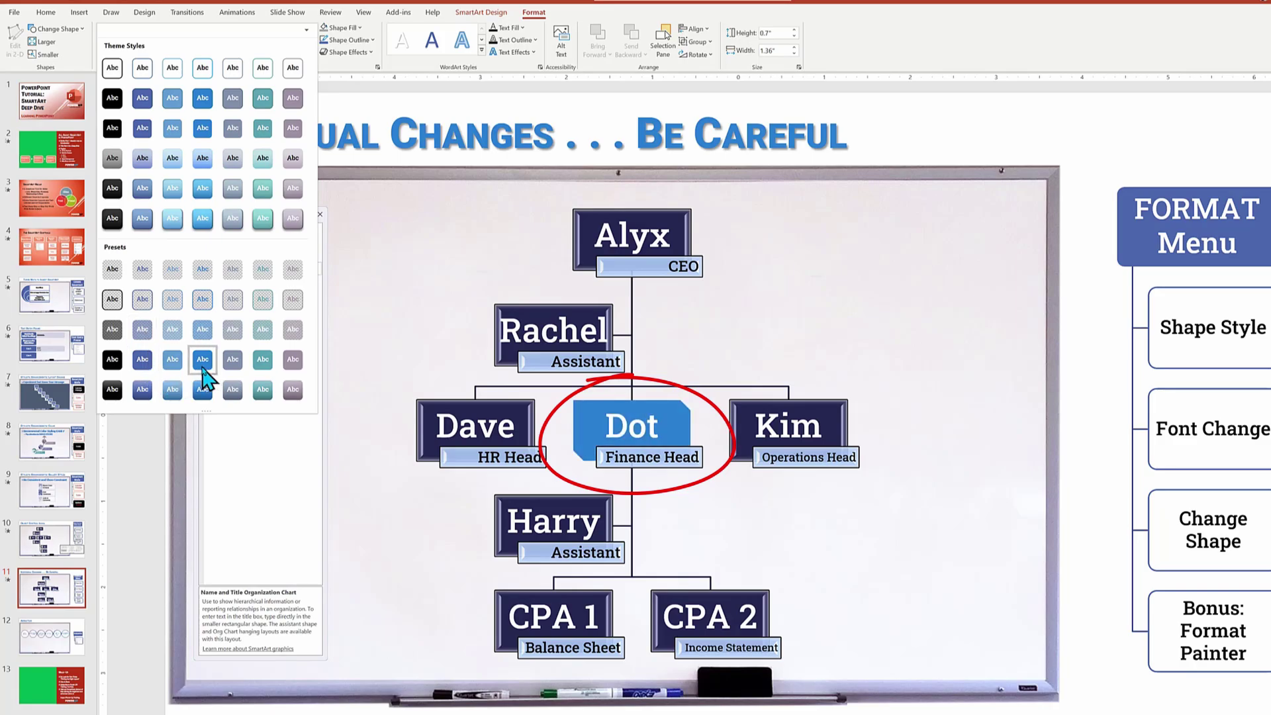
pyautogui.click(204, 365)
pyautogui.click(482, 51)
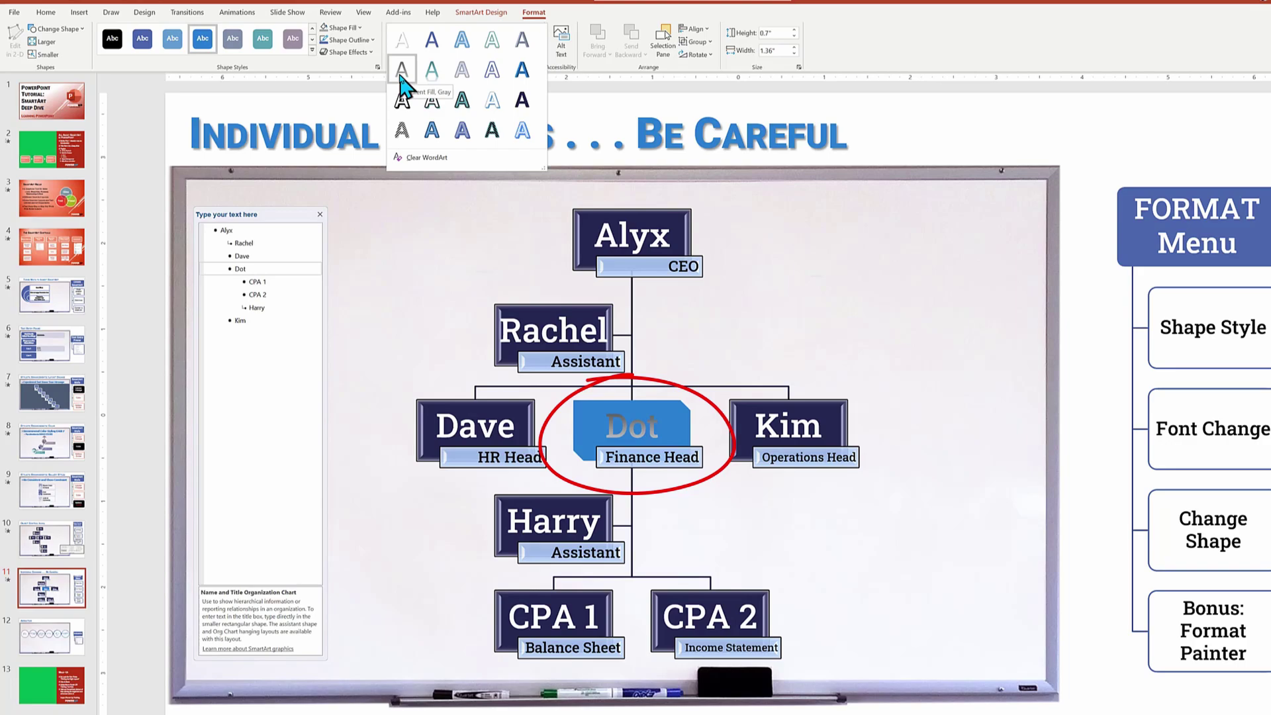
pyautogui.click(462, 43)
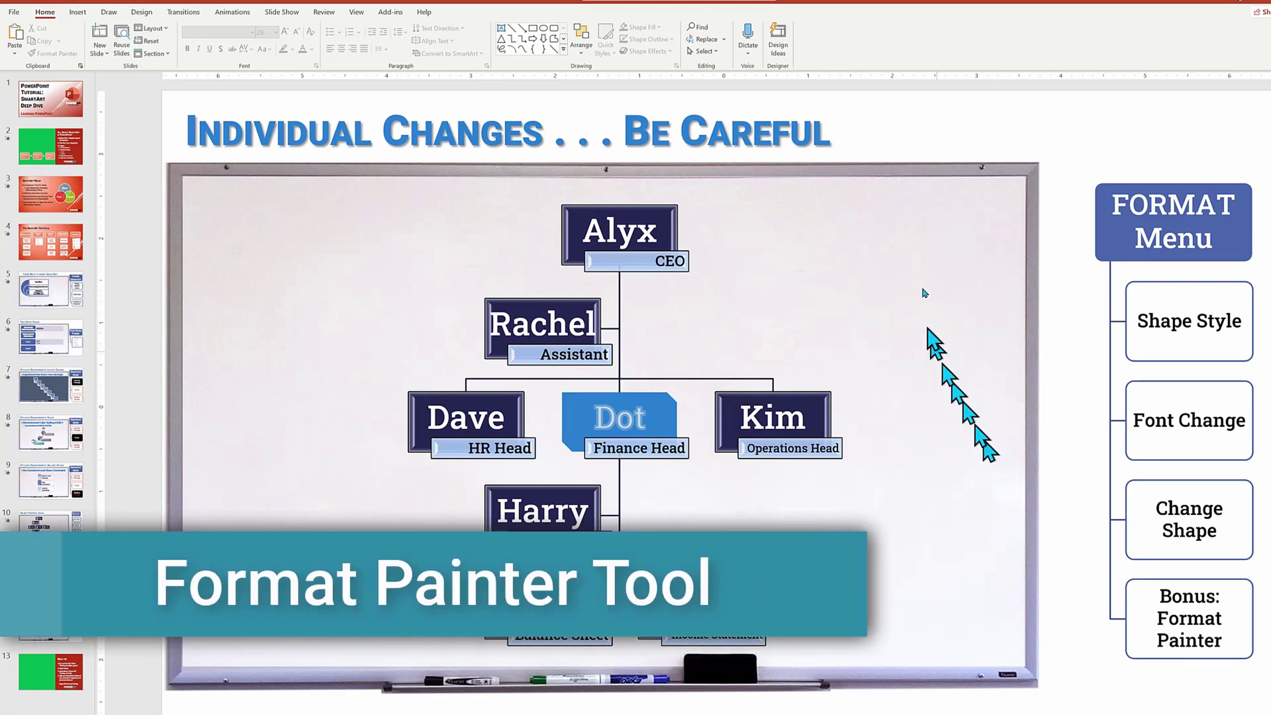
# Copy the FORMAT Menu box's formatting onto the Font Change box with Format Painter
pyautogui.click(1191, 256)
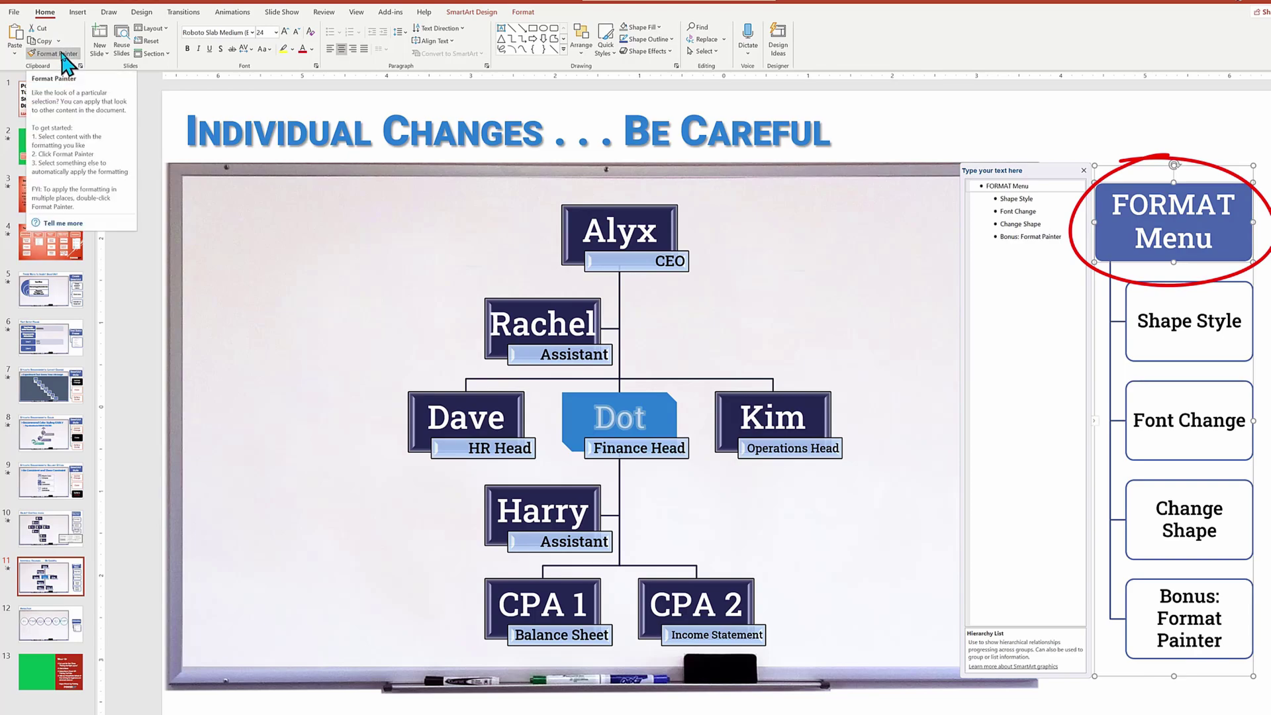
pyautogui.click(63, 53)
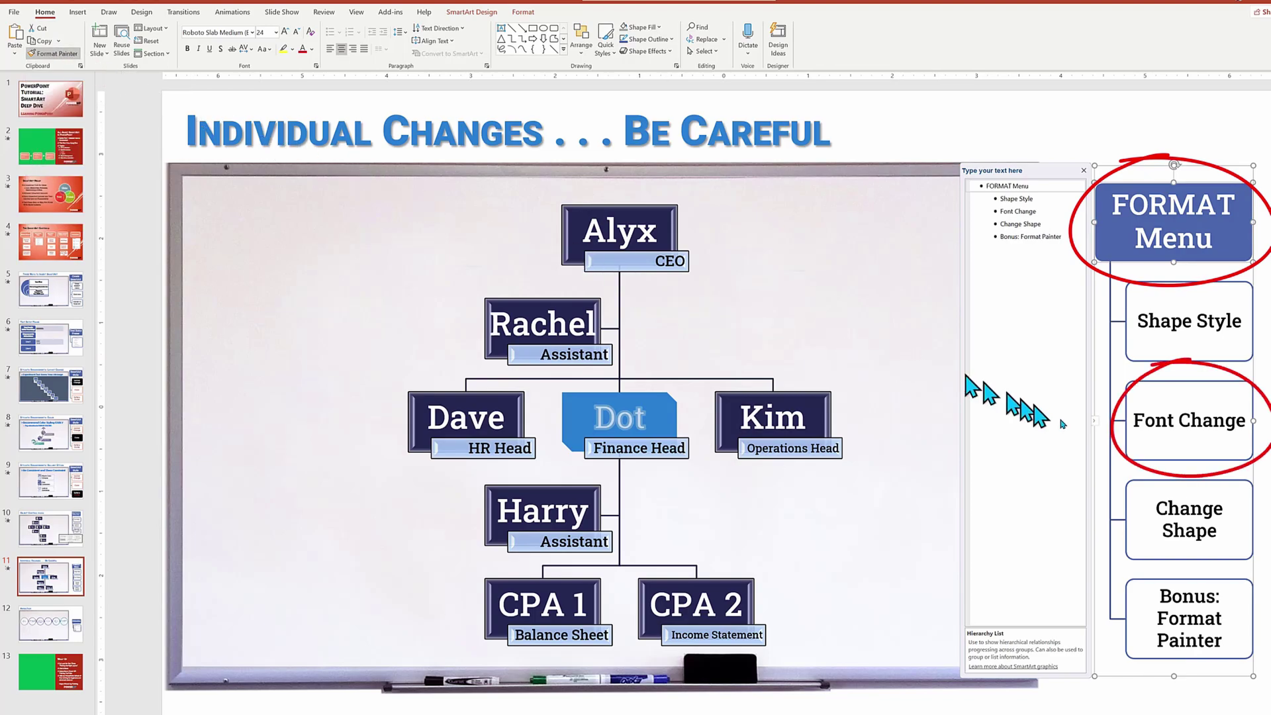
pyautogui.click(1153, 457)
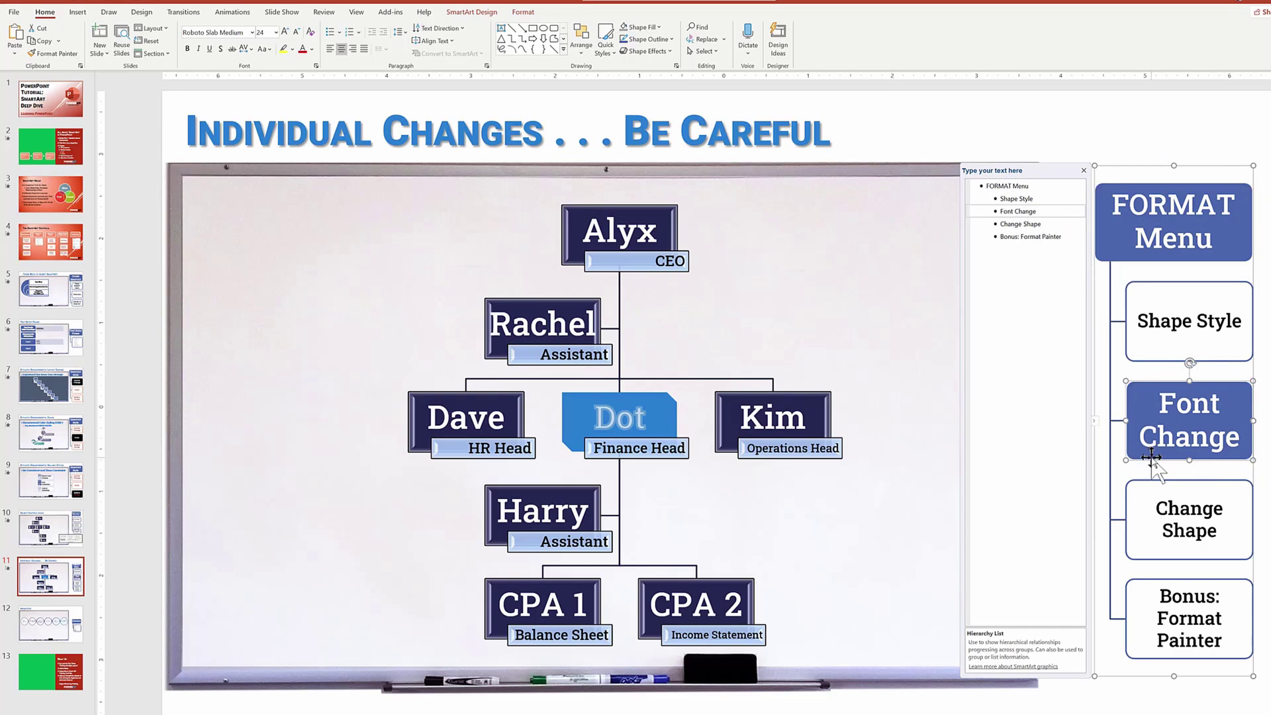